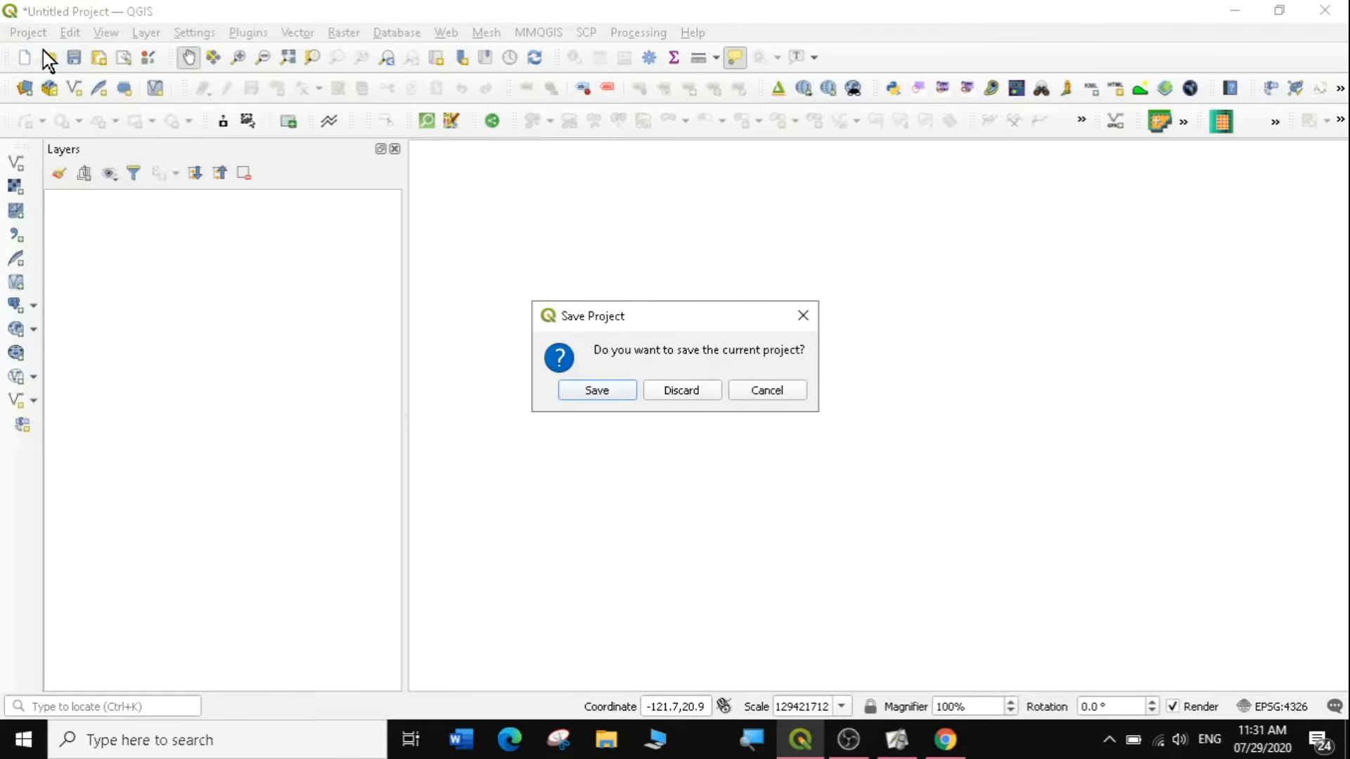
# Discard the unsaved changes to the current project and open the plugin manager.
pyautogui.click(668, 393)
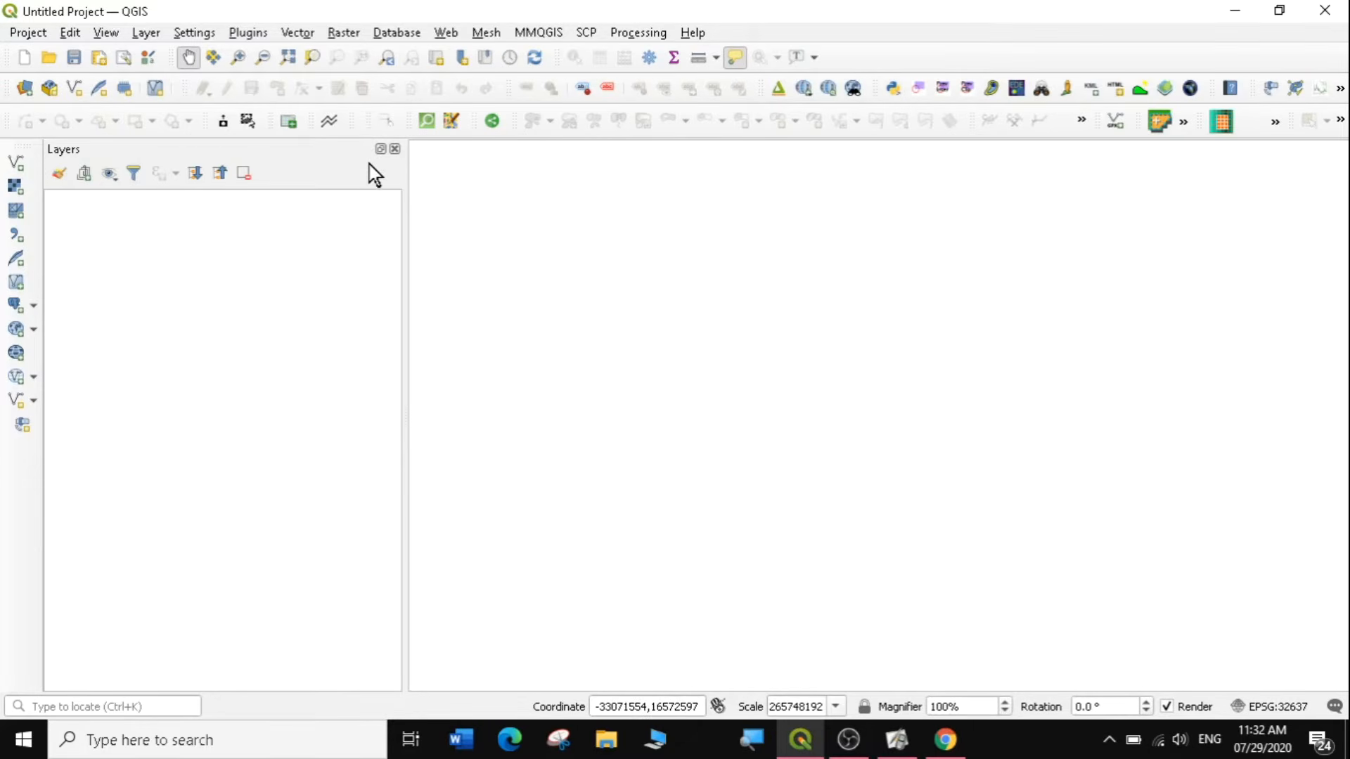
pyautogui.click(246, 32)
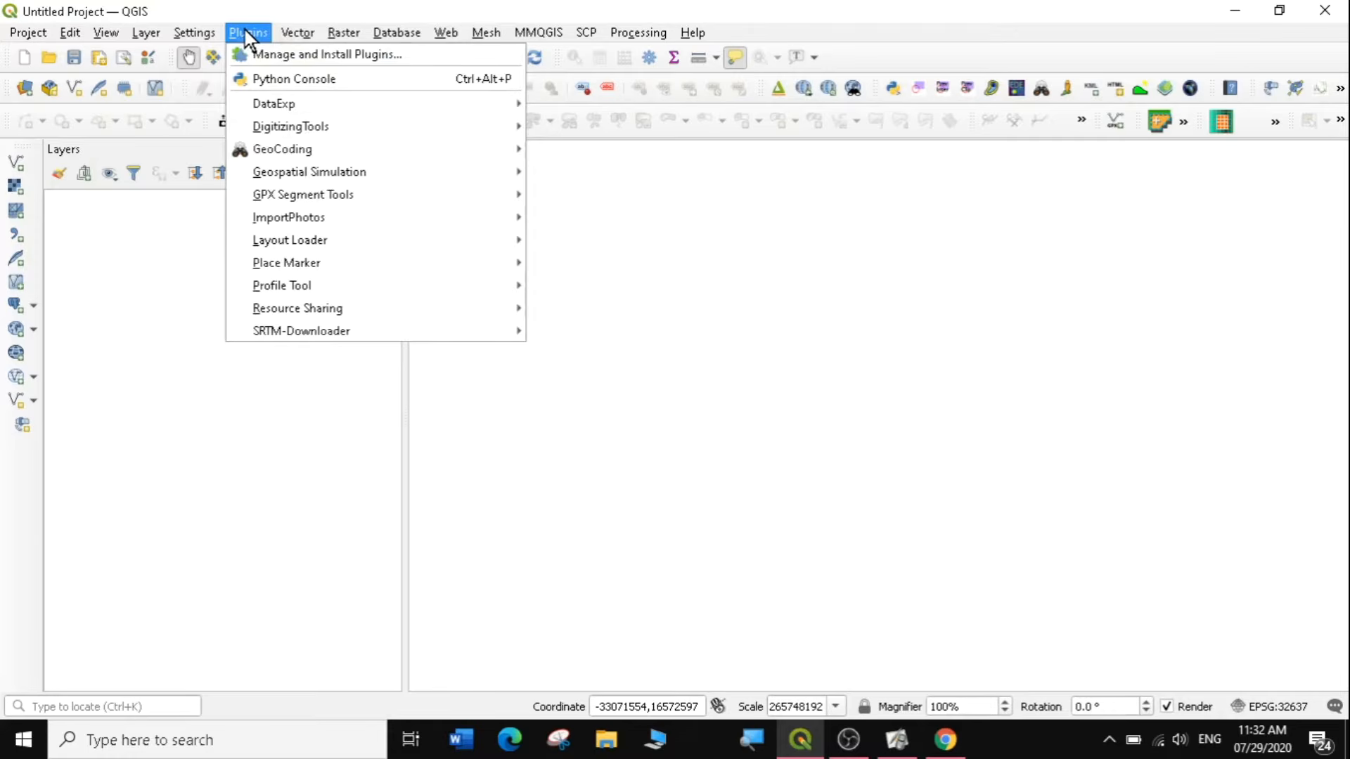
pyautogui.click(335, 62)
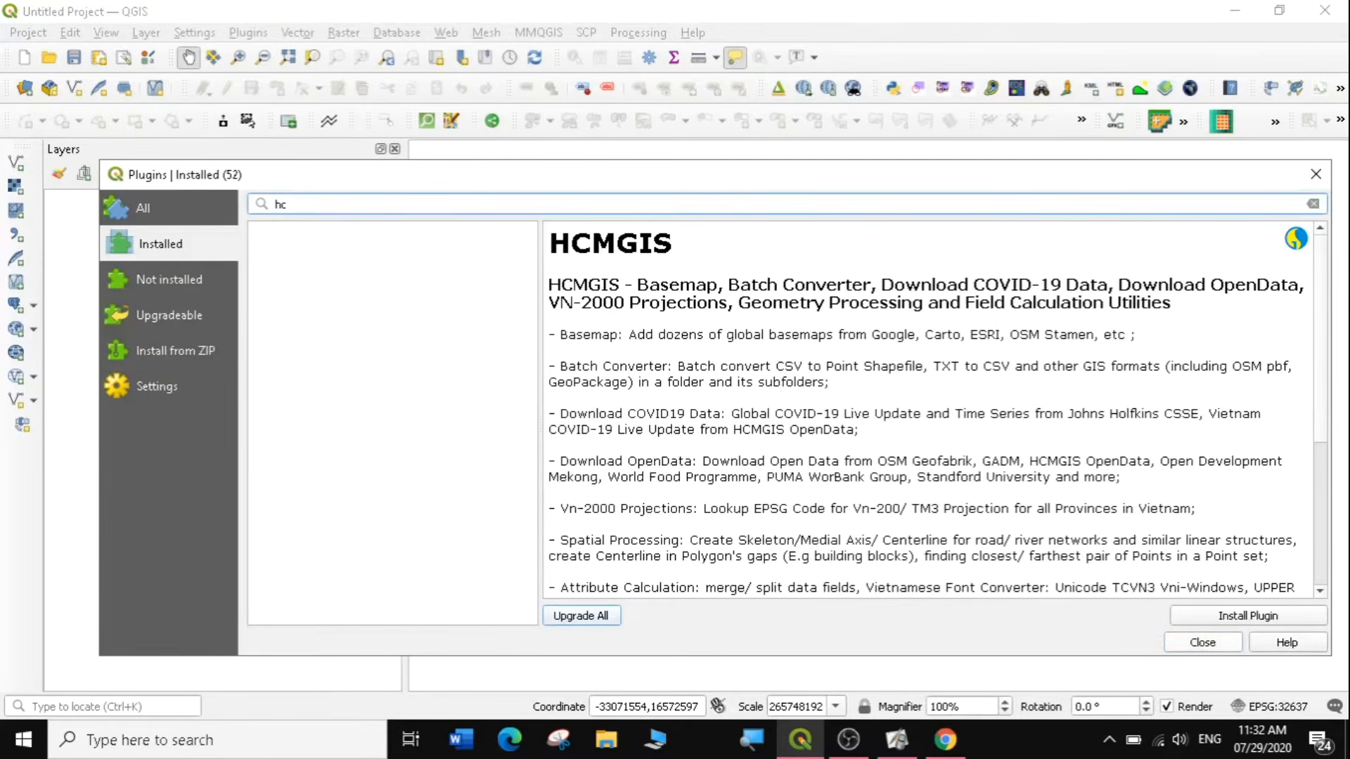
# Search all available plugins for "hcm" and select HCMGIS.
pyautogui.press('BackSpace')
pyautogui.press('BackSpace')
pyautogui.click(189, 207)
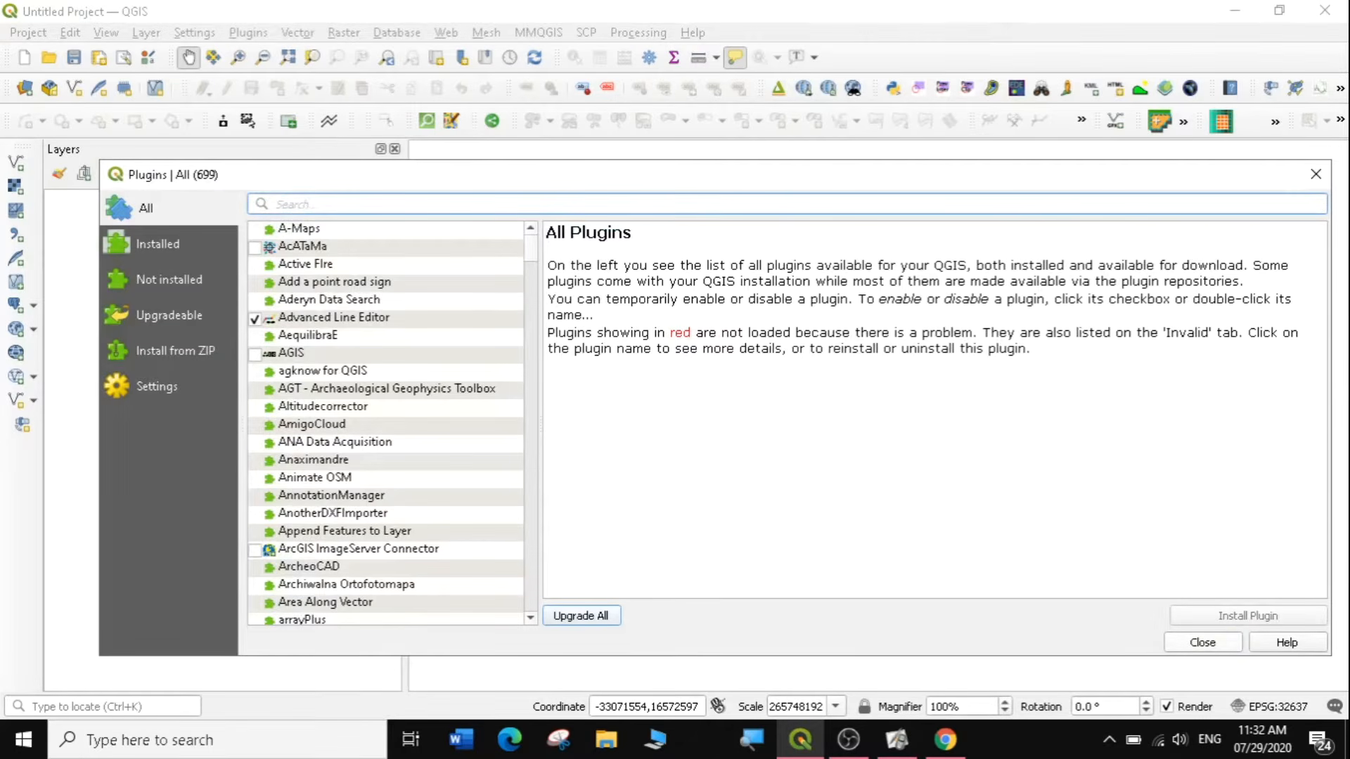
pyautogui.write('hcm')
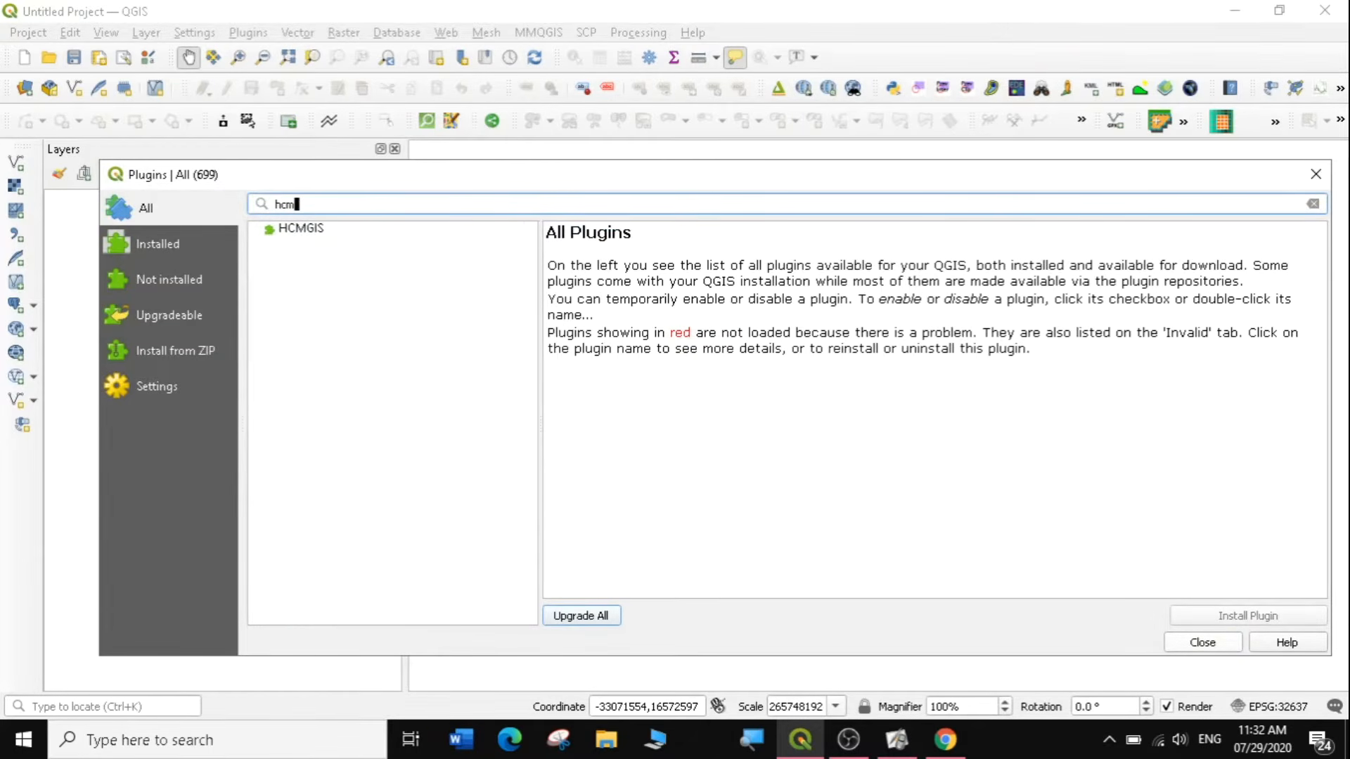
pyautogui.click(309, 231)
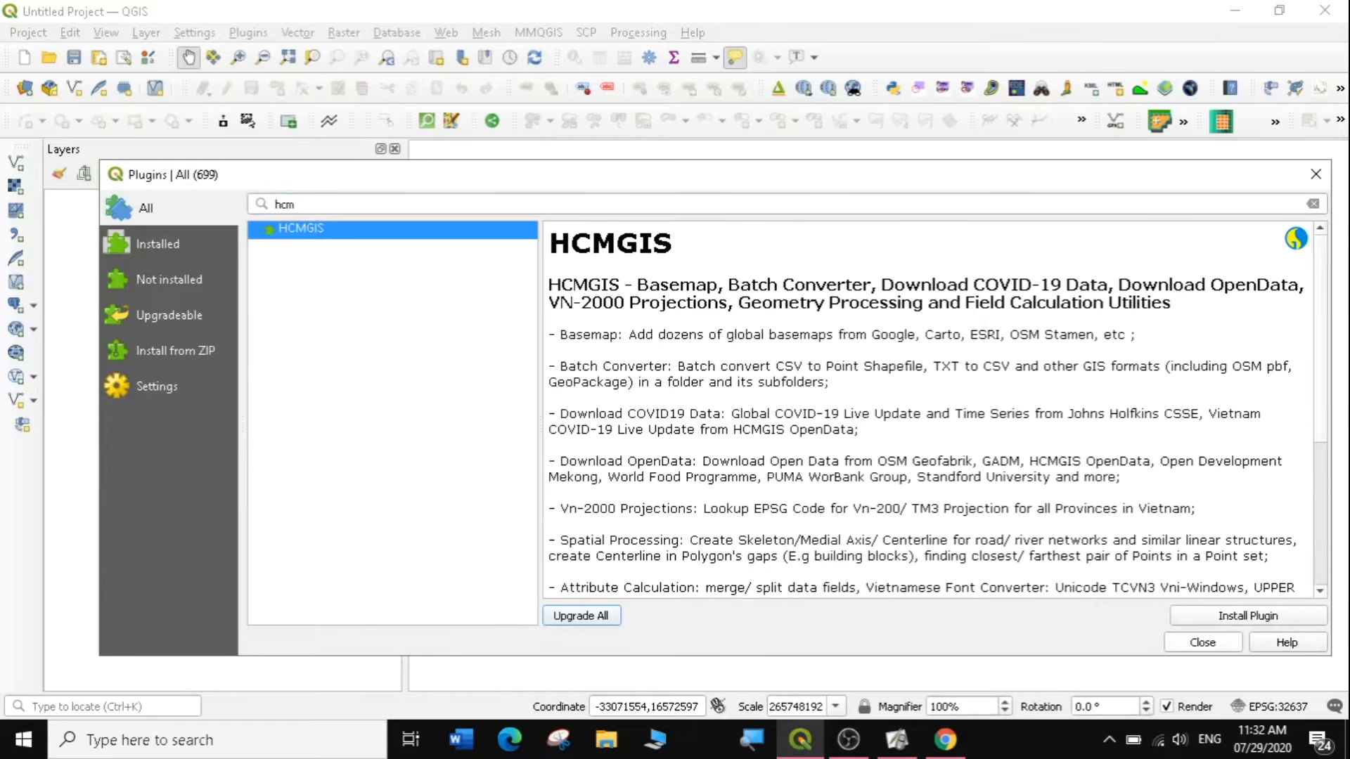
# Install the HCMGIS plugin from the repository, close the plugin manager and check the tools it adds.
pyautogui.moveTo(881, 284); pyautogui.dragTo(1118, 285)
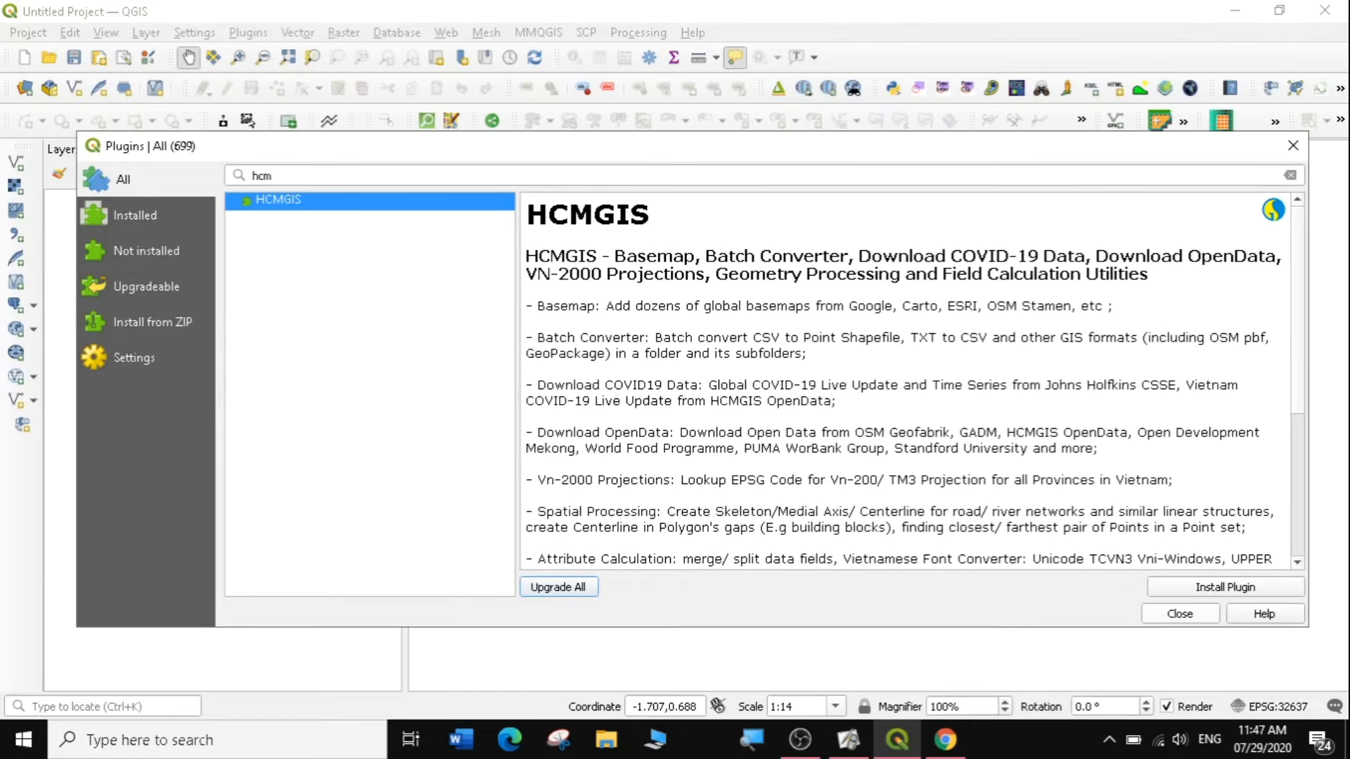
pyautogui.click(1206, 588)
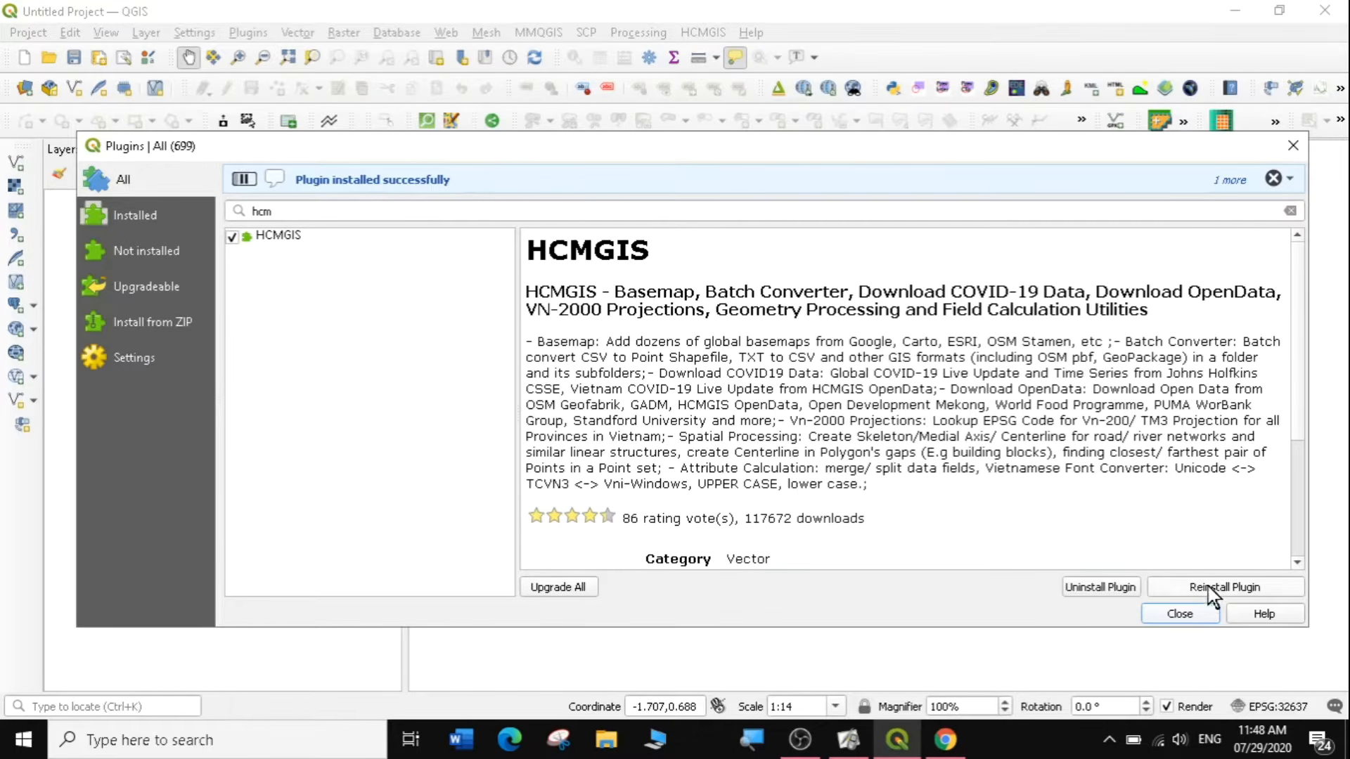
pyautogui.click(1179, 613)
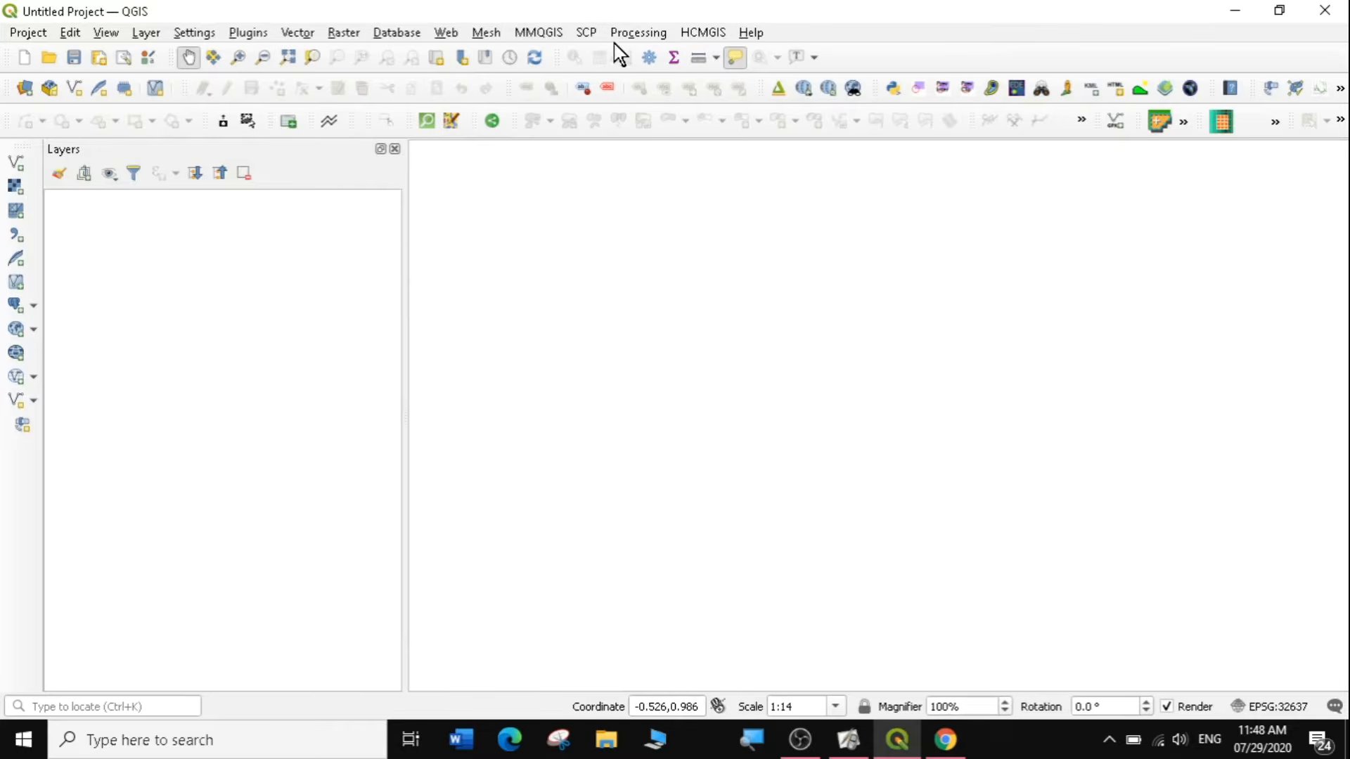
pyautogui.click(705, 33)
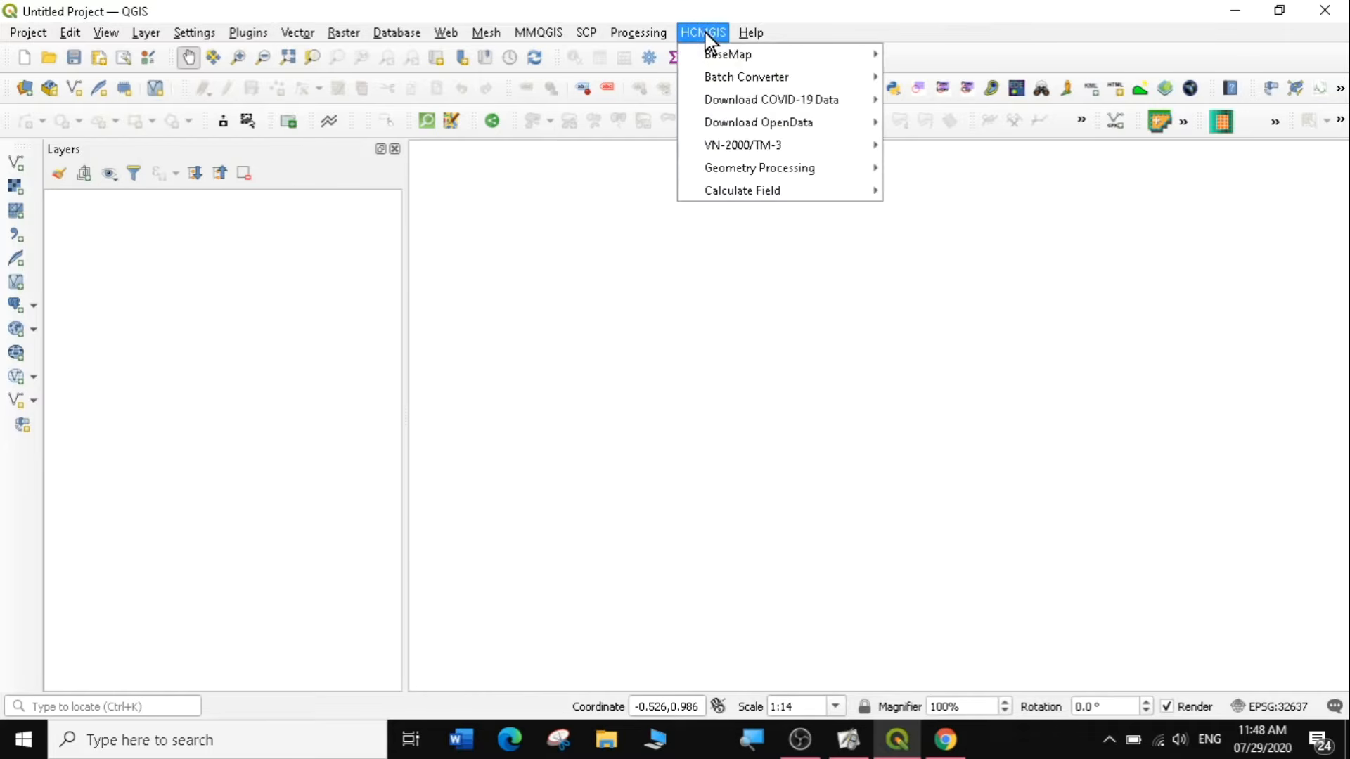
pyautogui.moveTo(715, 43)
pyautogui.click(706, 31)
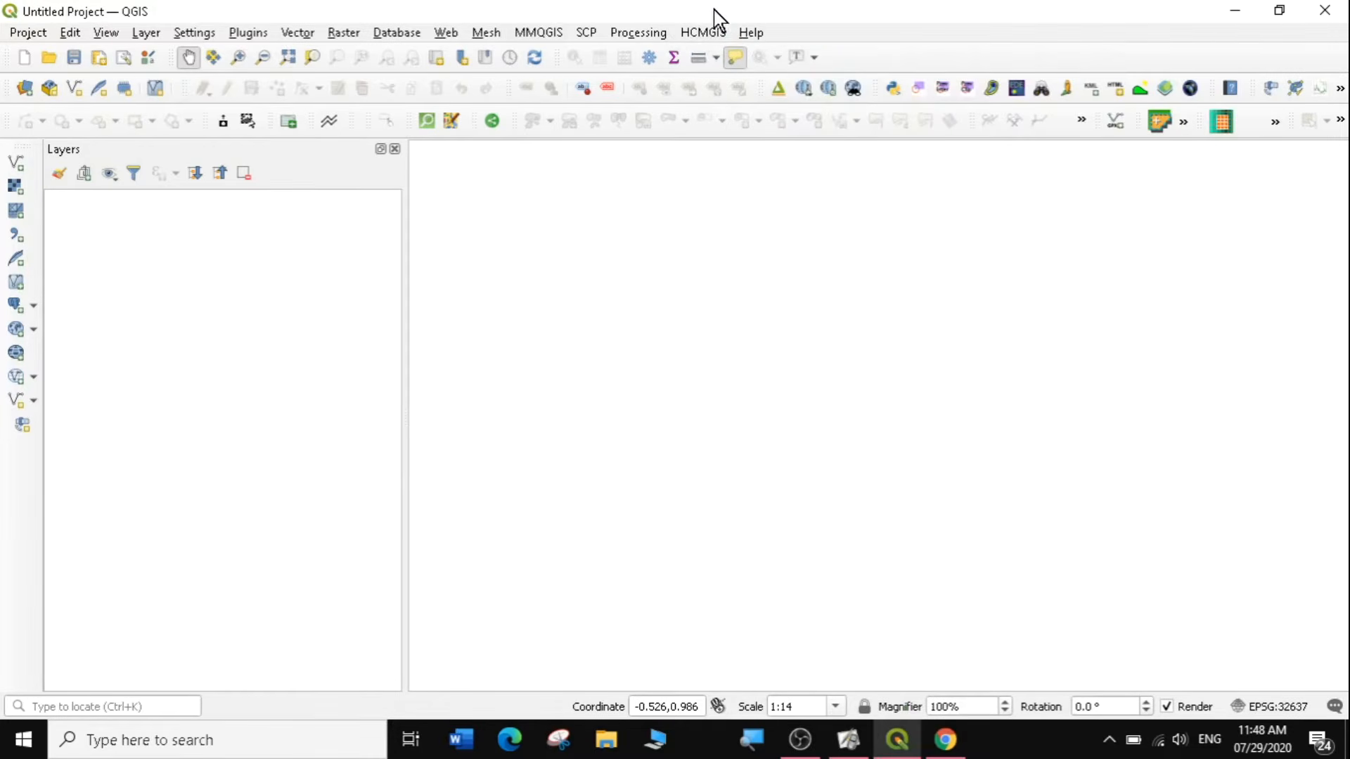
# Uninstall the HCMGIS plugin through the plugin manager and confirm the removal.
pyautogui.click(245, 32)
pyautogui.click(300, 55)
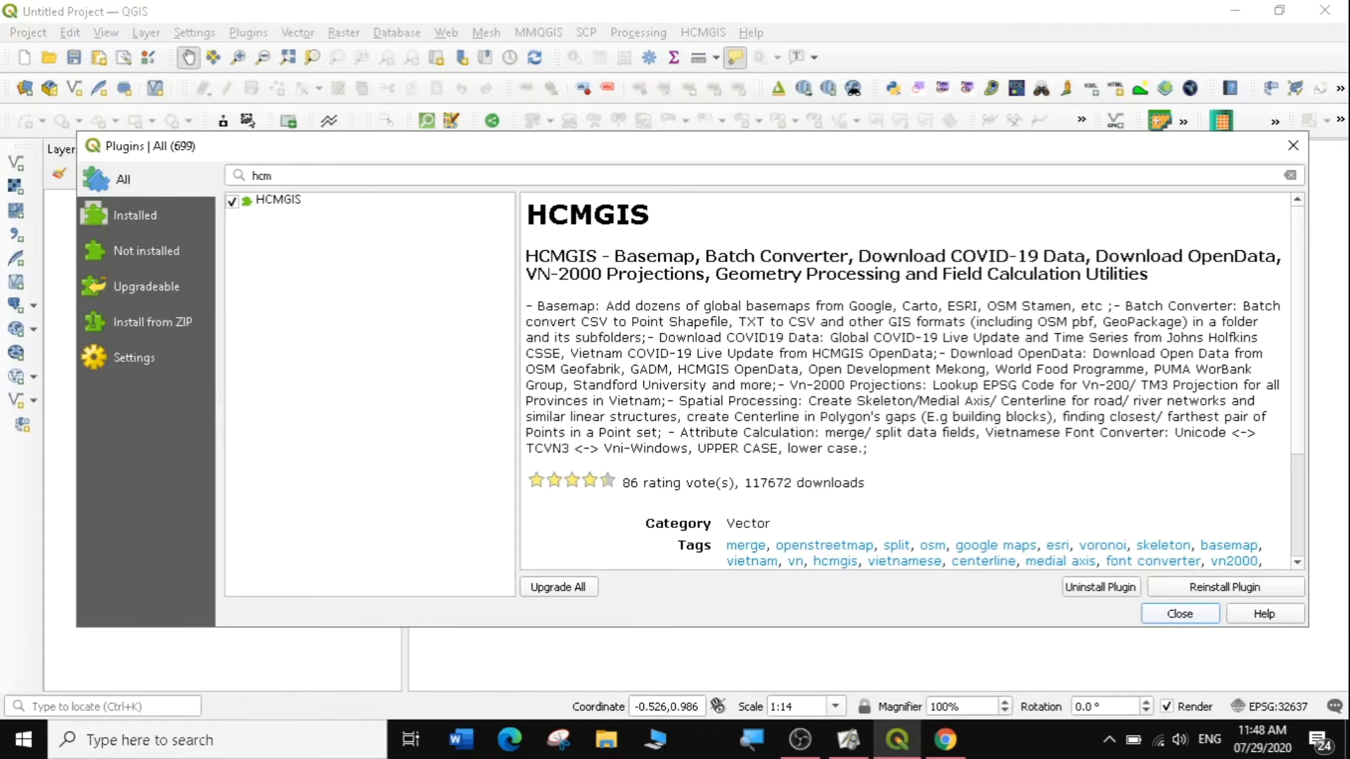
pyautogui.click(1086, 588)
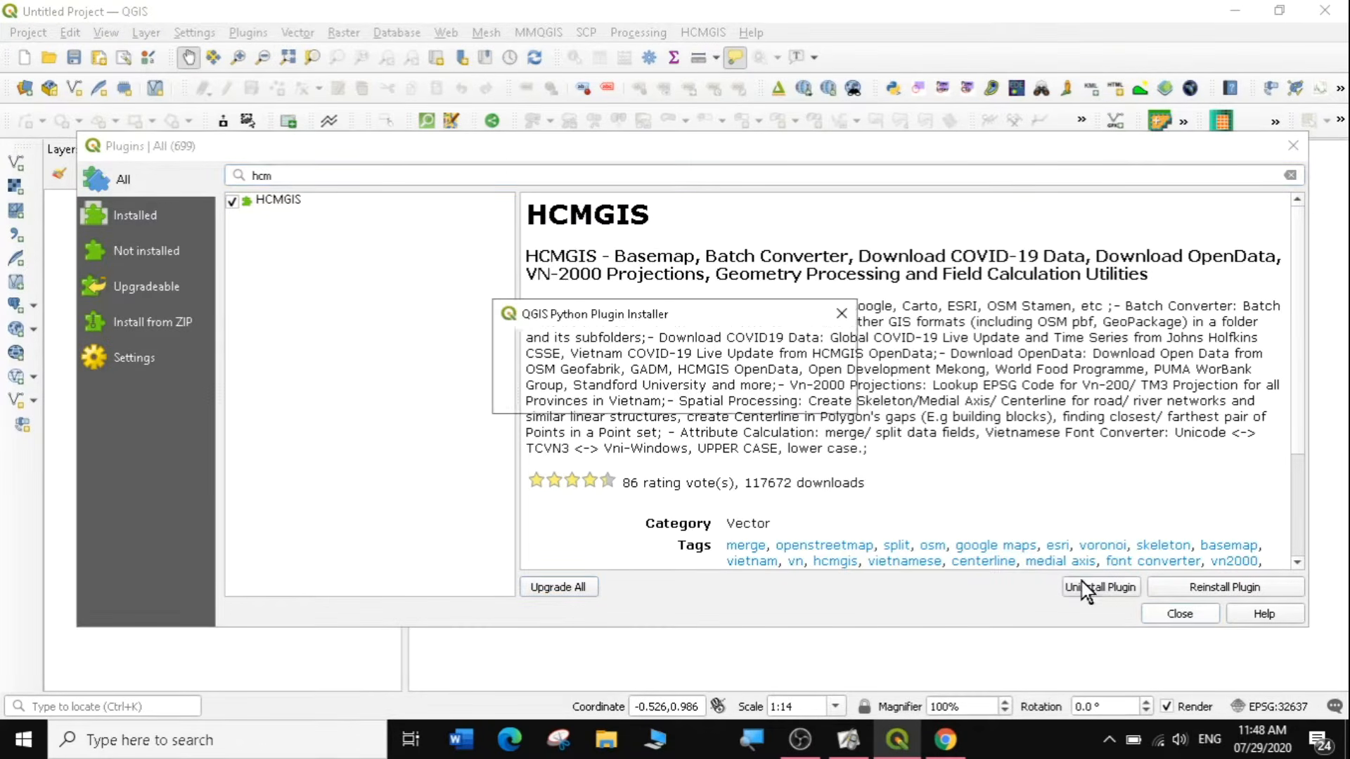
pyautogui.click(727, 393)
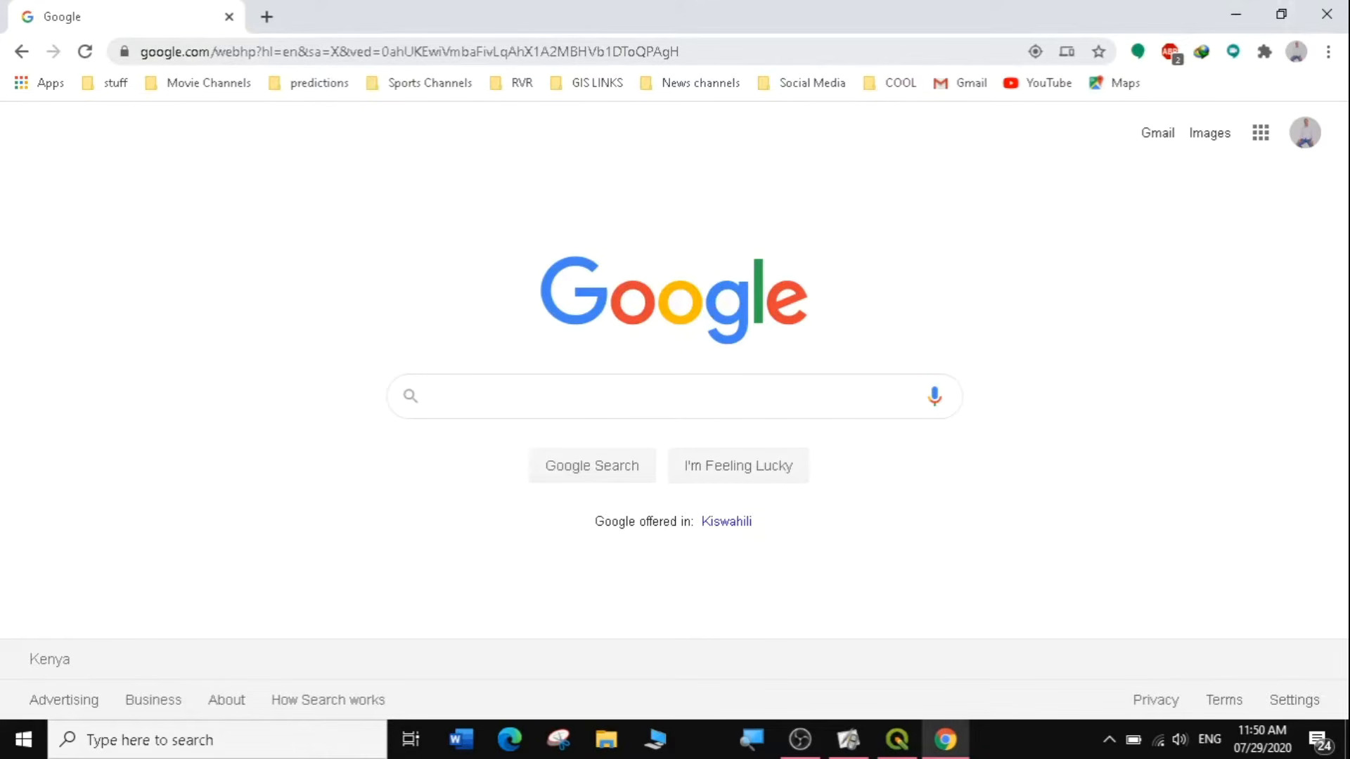
# Search the web in Chrome for "hcmgis" and open its page in the QGIS plugins repository.
pyautogui.click(270, 56)
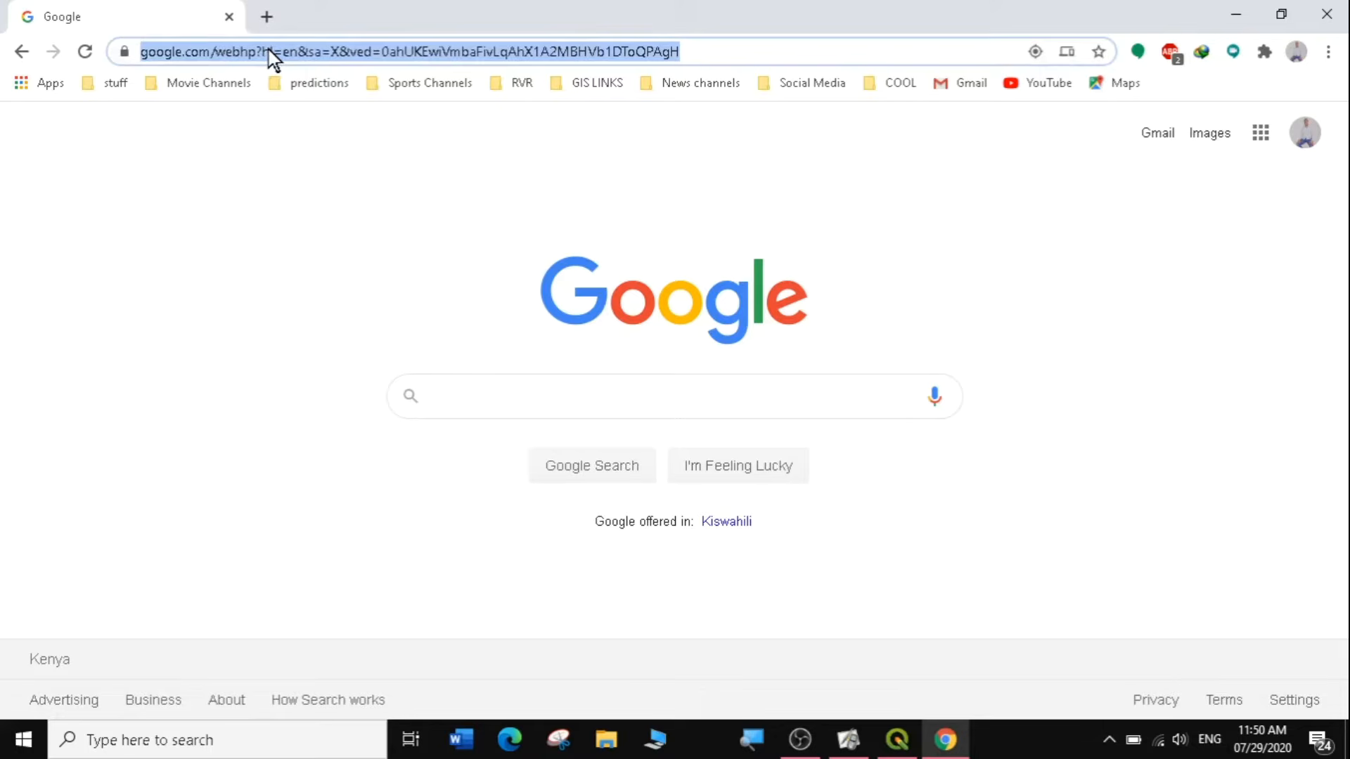
pyautogui.write('hc')
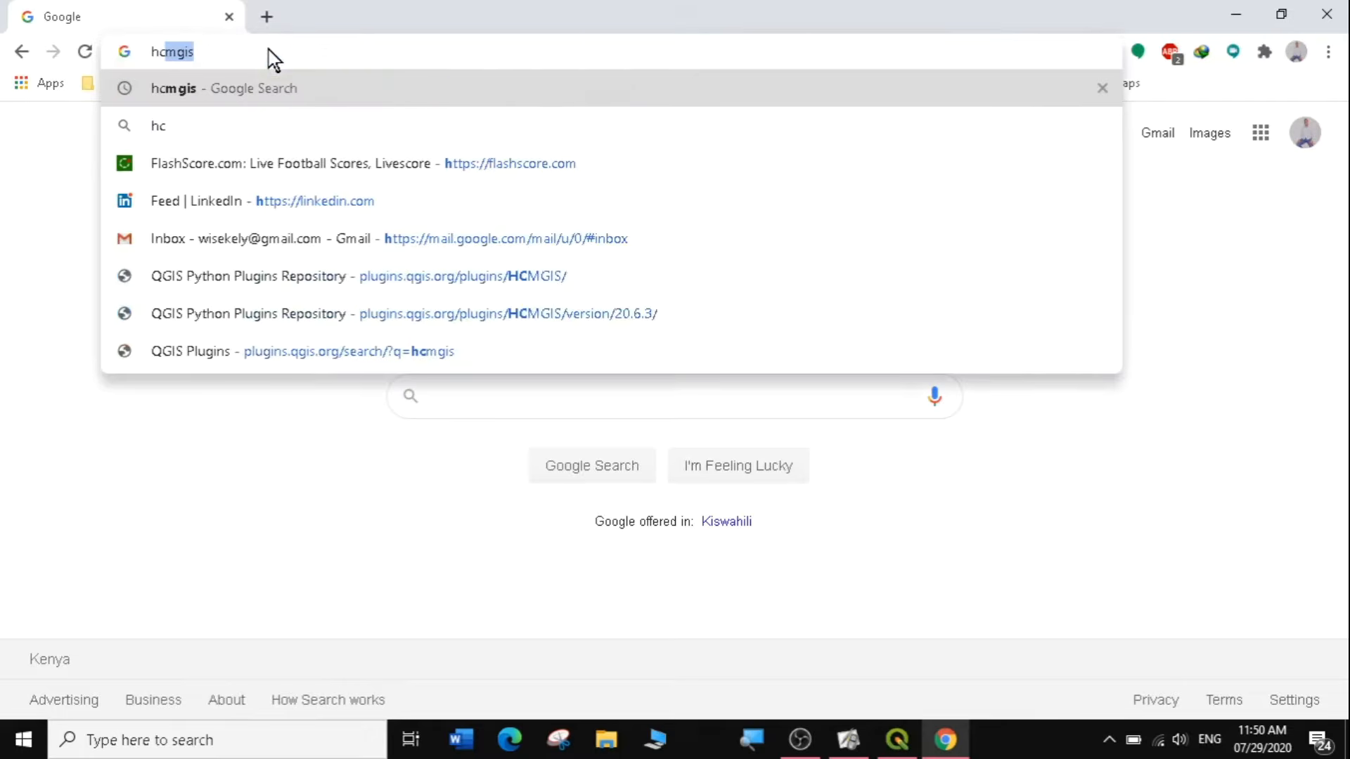
pyautogui.write('m')
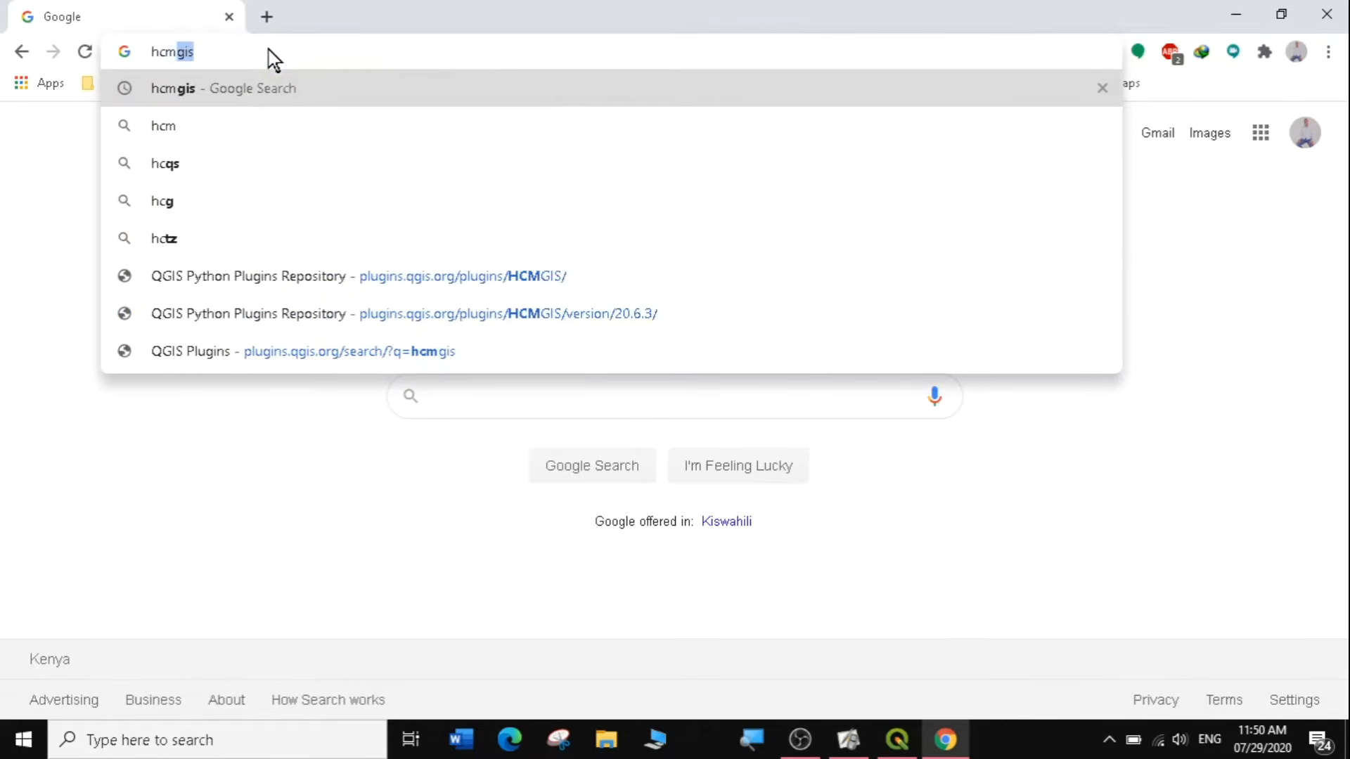
pyautogui.write('gis')
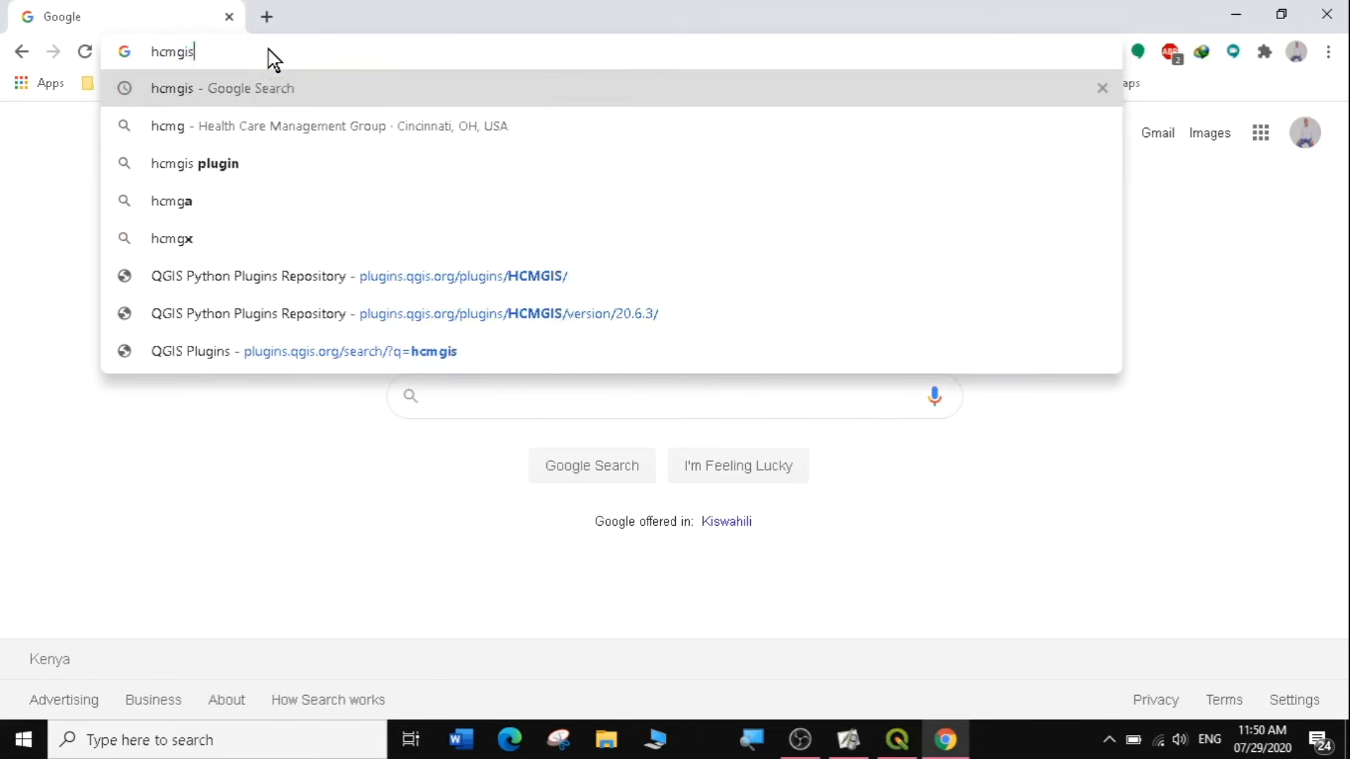
pyautogui.press('Return')
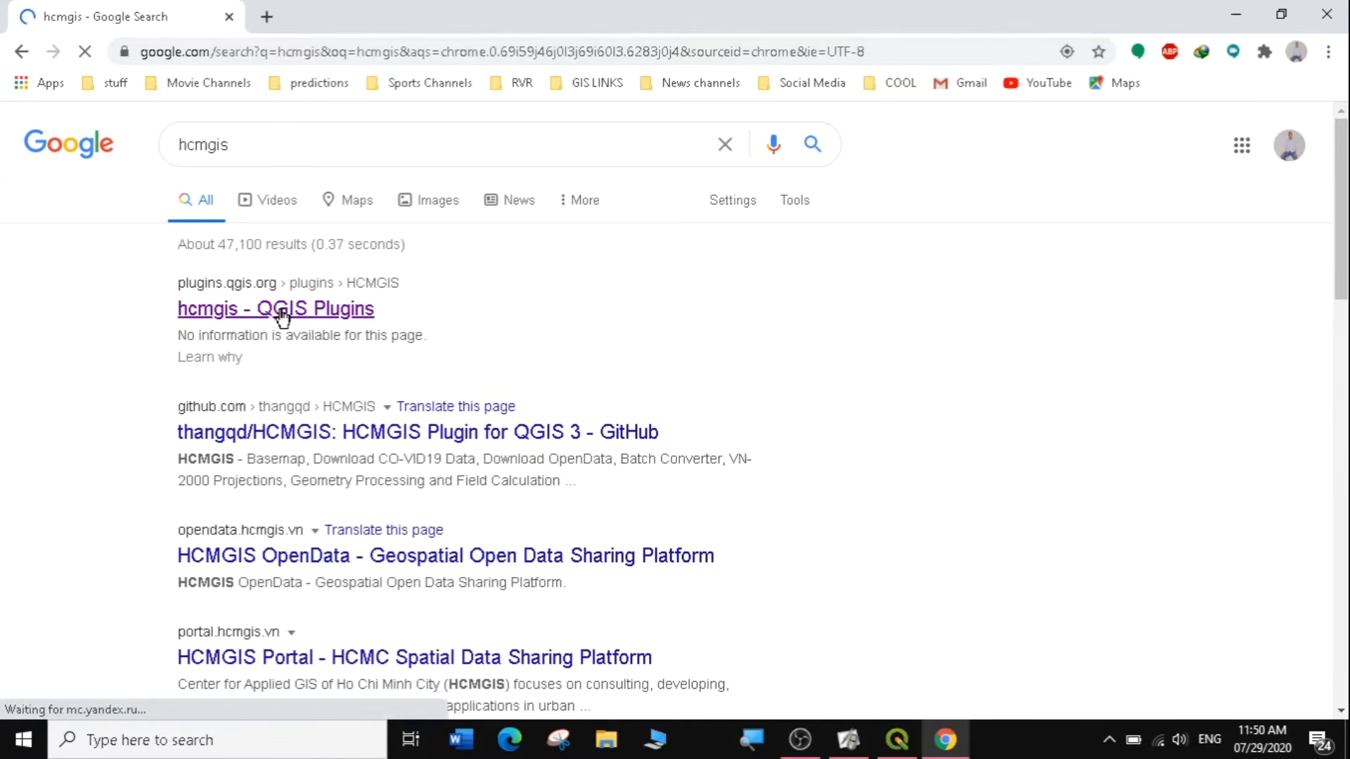
pyautogui.click(279, 322)
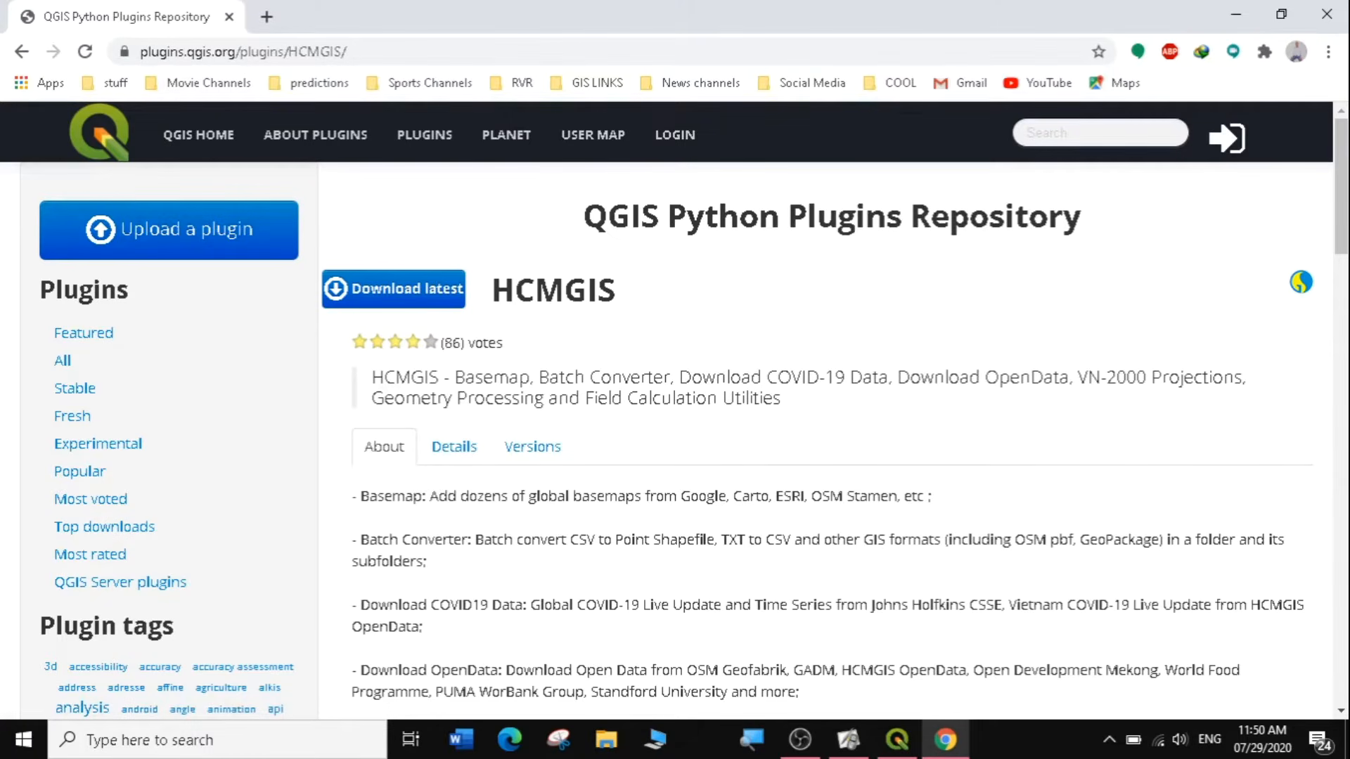
# Review the HCMGIS plugin's details and its list of released versions.
pyautogui.click(455, 460)
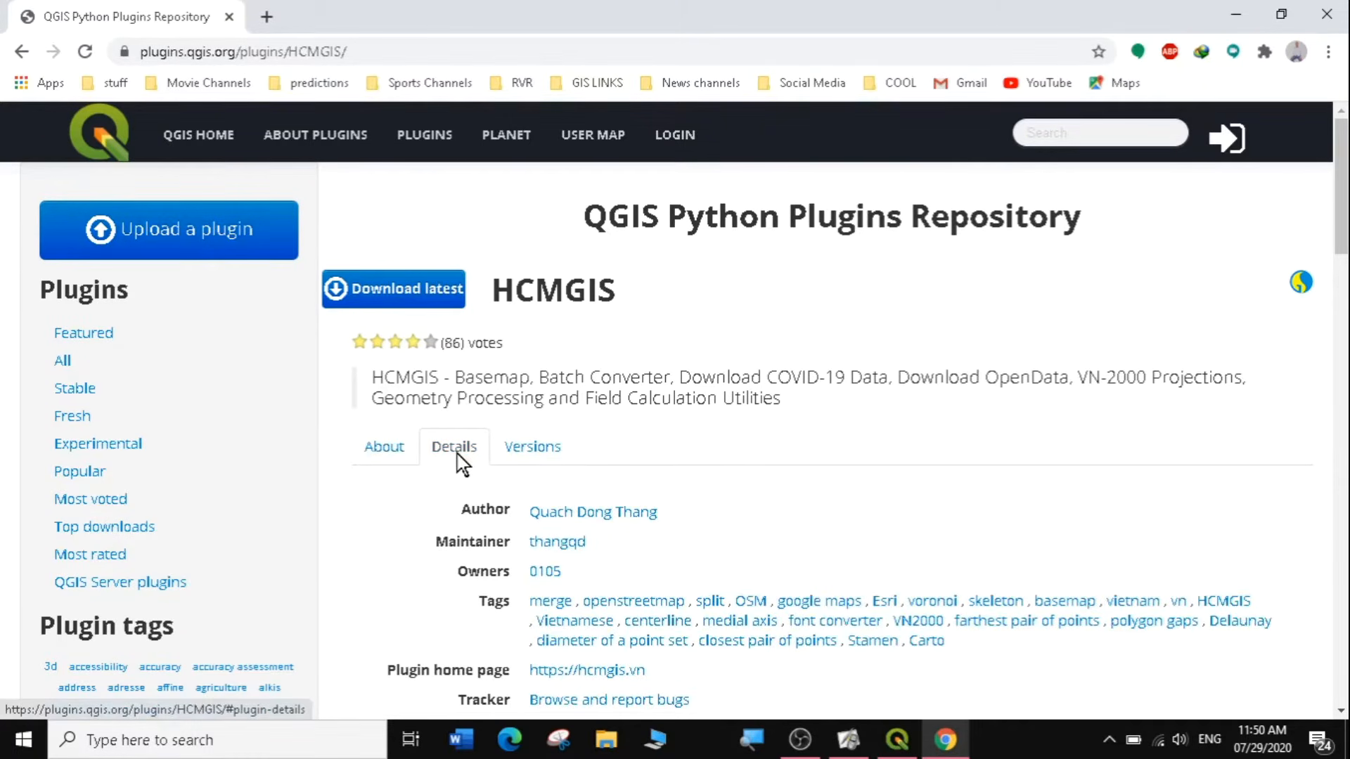
pyautogui.click(532, 460)
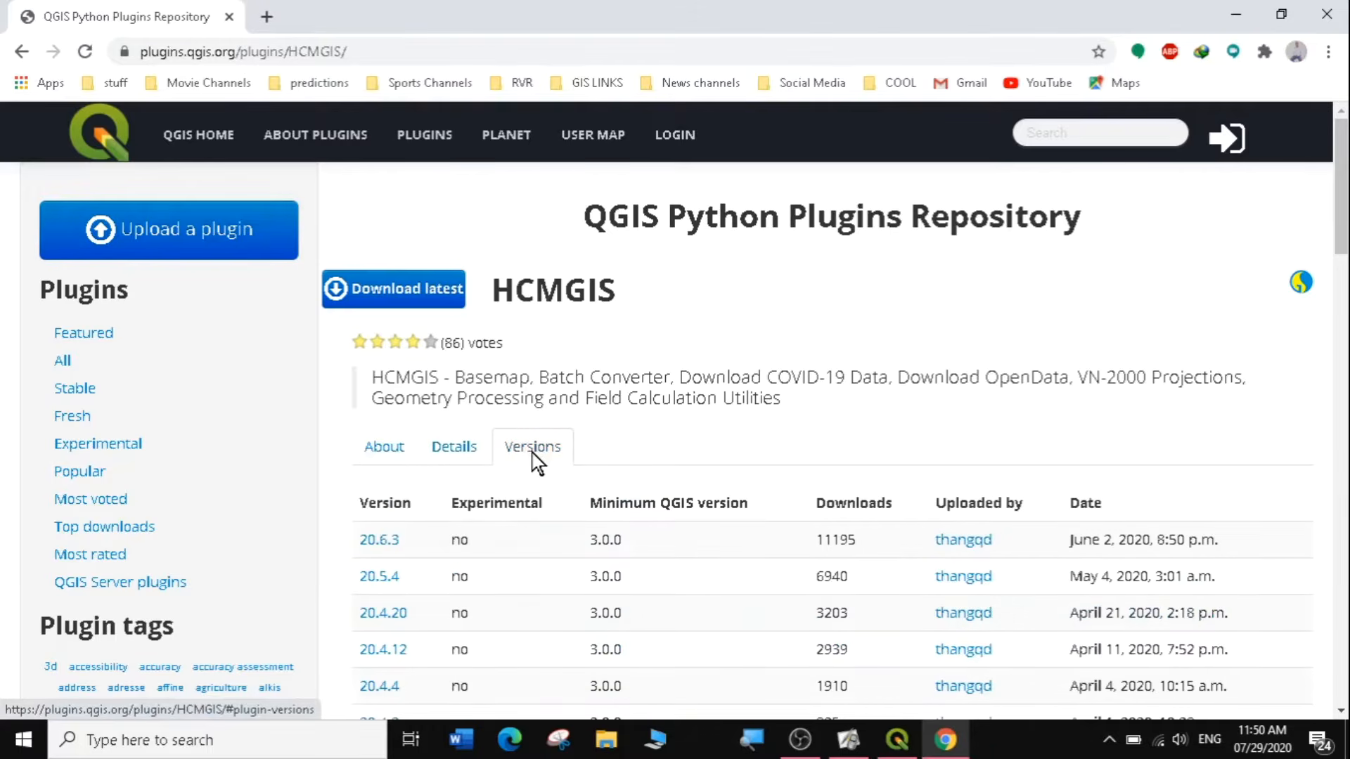
pyautogui.scroll(-3, 1341, 175)
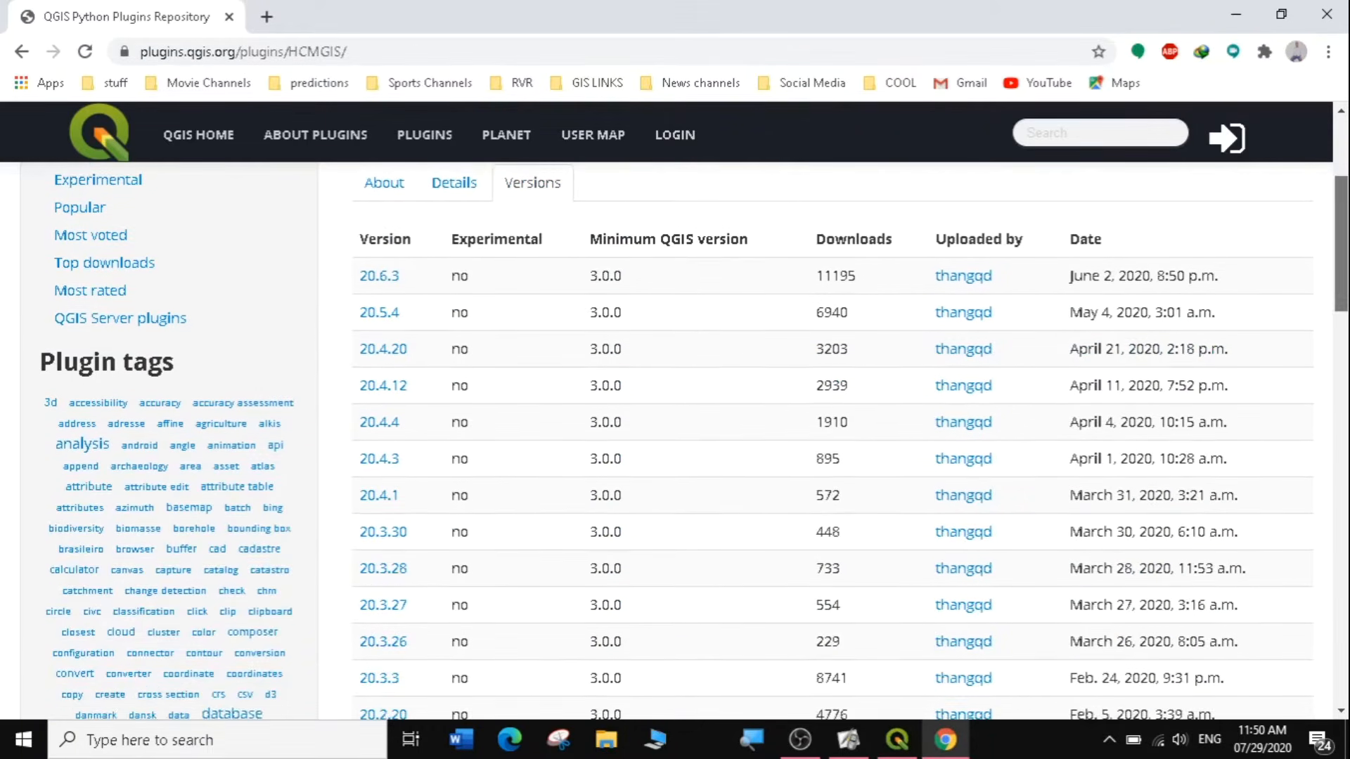
pyautogui.moveTo(1341, 233); pyautogui.dragTo(1341, 231)
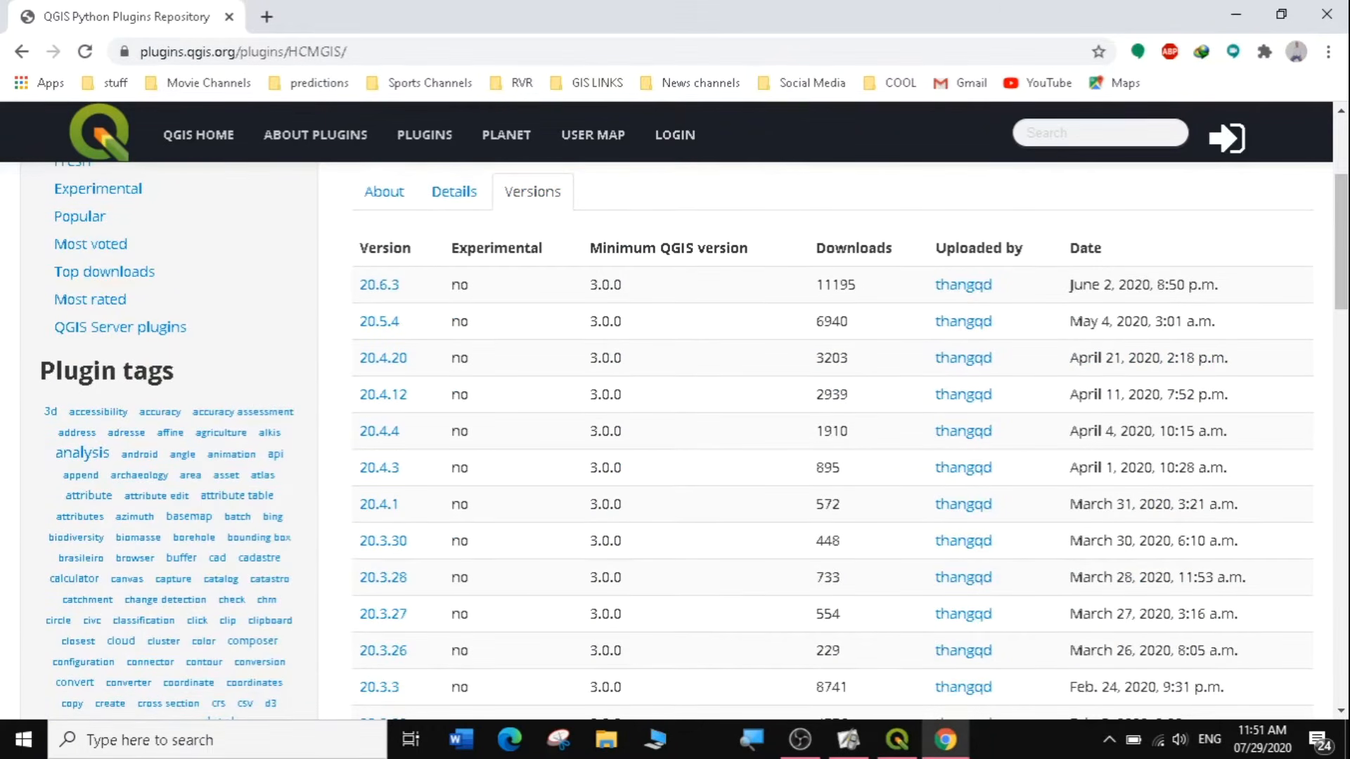
# Request the download of HCMGIS version 20.6.3 and cancel the duplicate download.
pyautogui.click(385, 291)
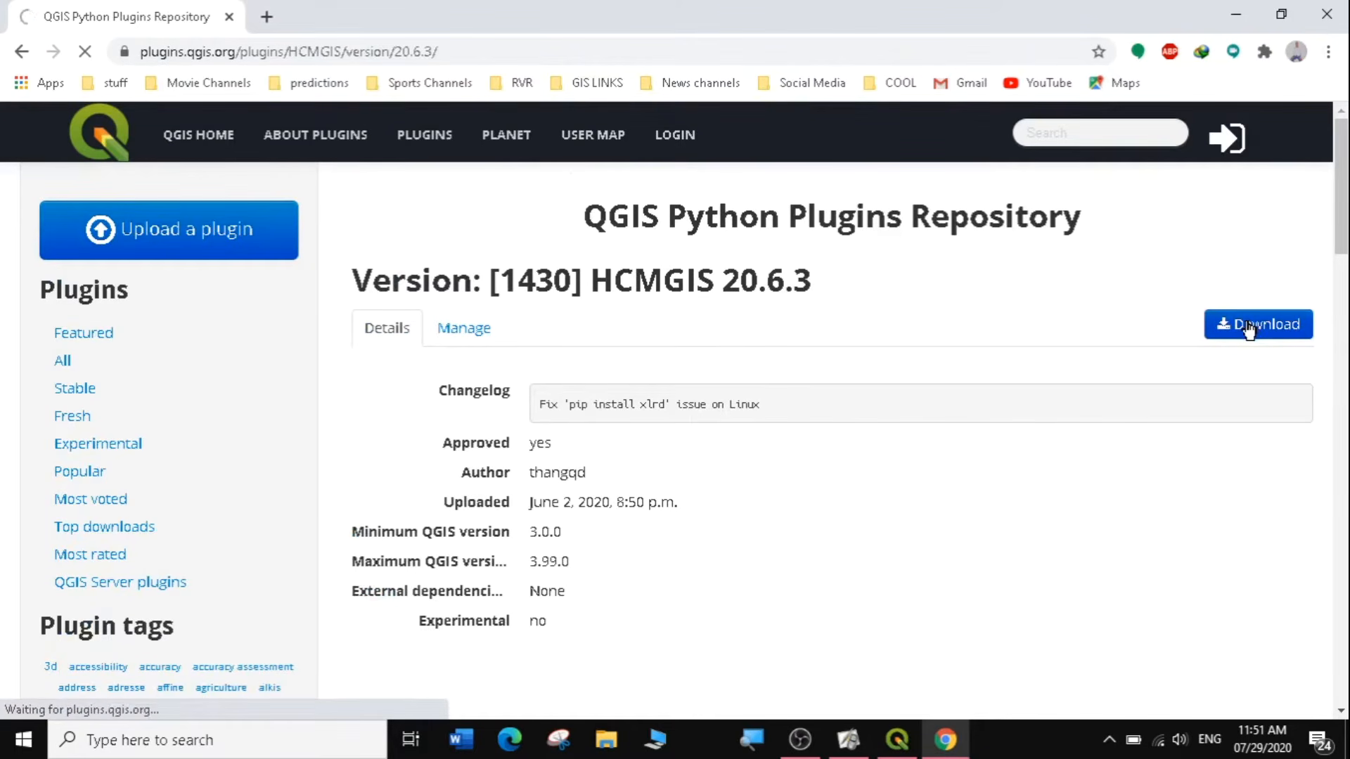
pyautogui.click(1245, 327)
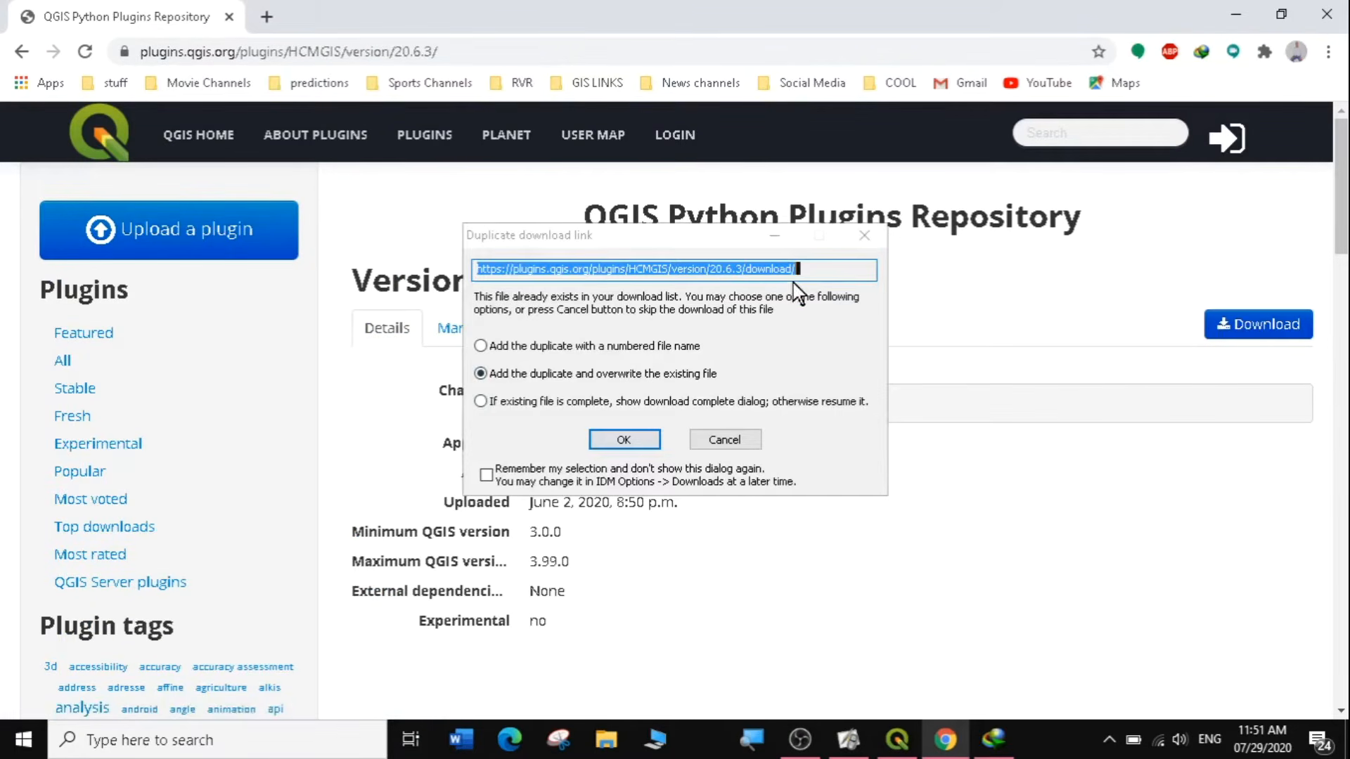
pyautogui.click(870, 243)
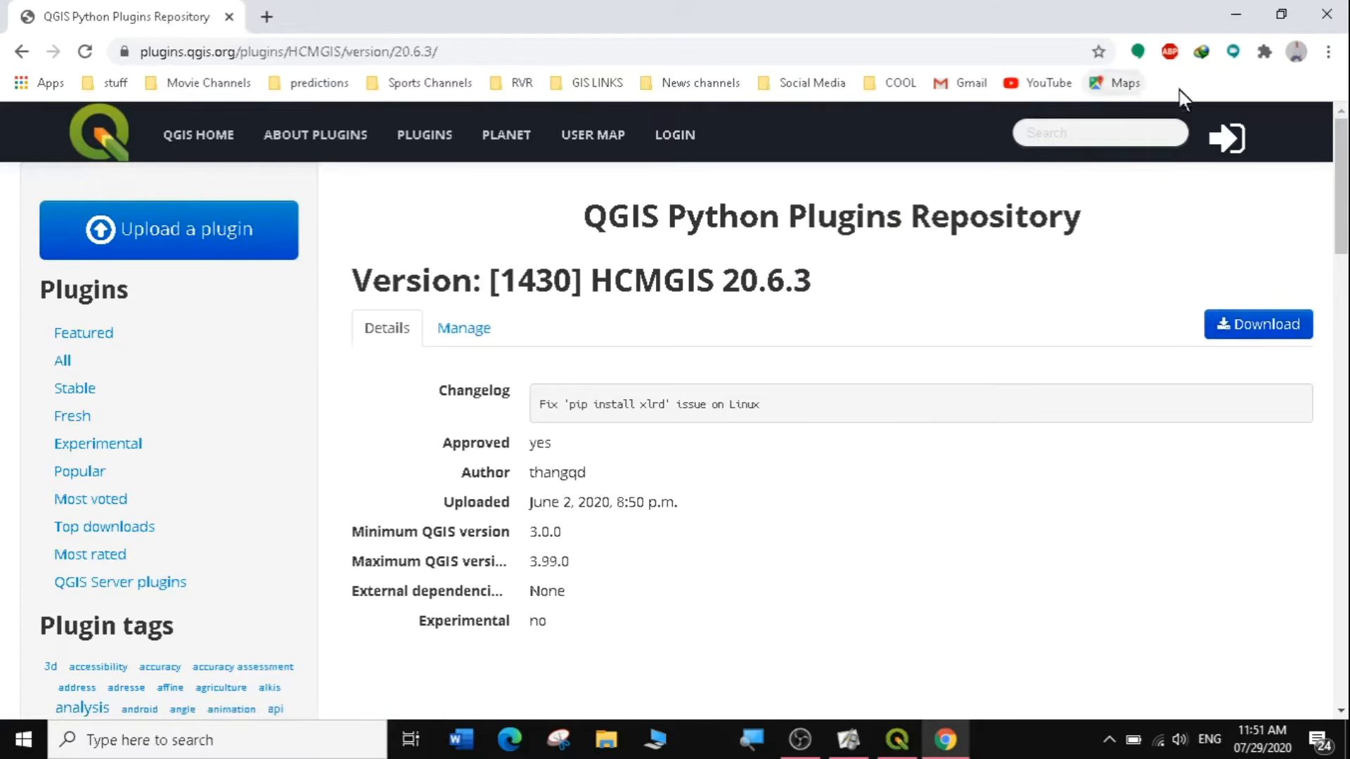
# Return to QGIS and install the HCMGIS plugin from the HCMGIS-20.6.3 ZIP file in the Plugin folder.
pyautogui.click(1239, 17)
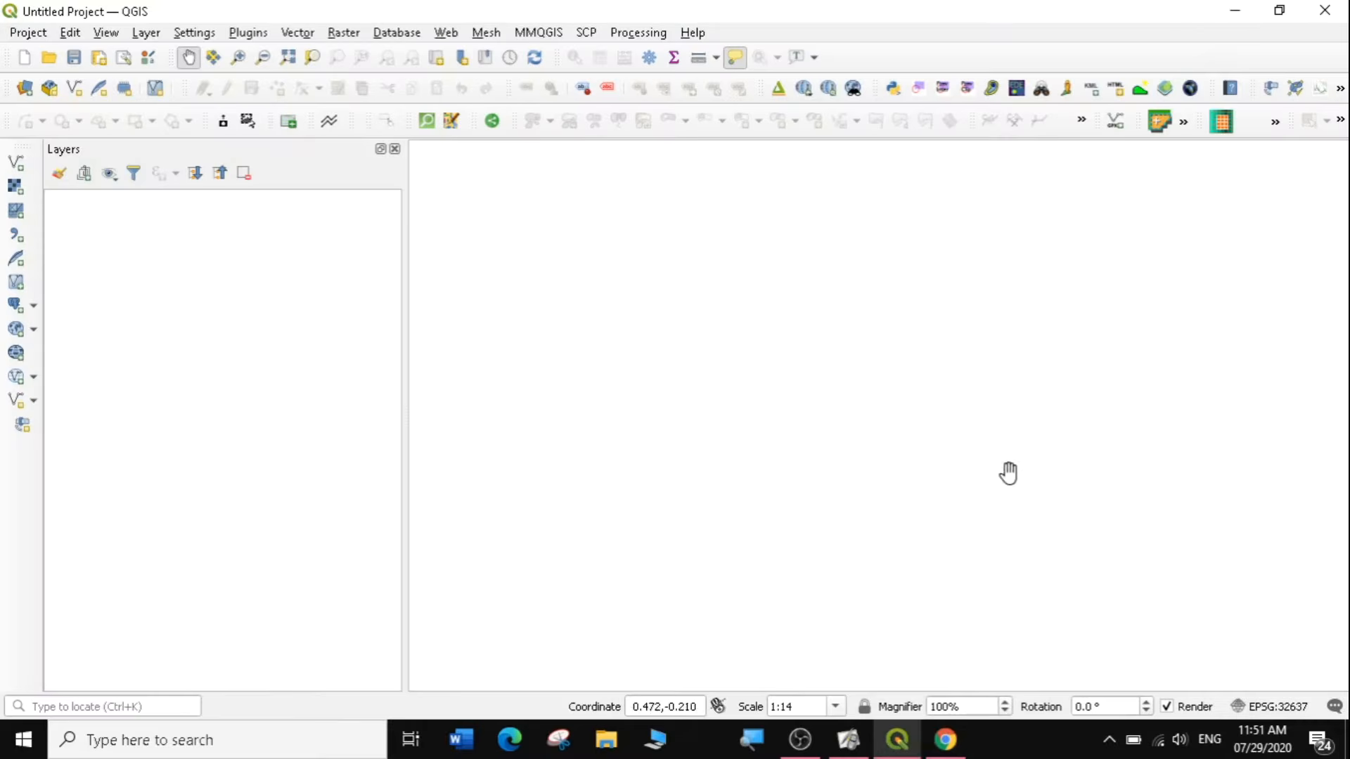
pyautogui.click(261, 32)
pyautogui.click(267, 52)
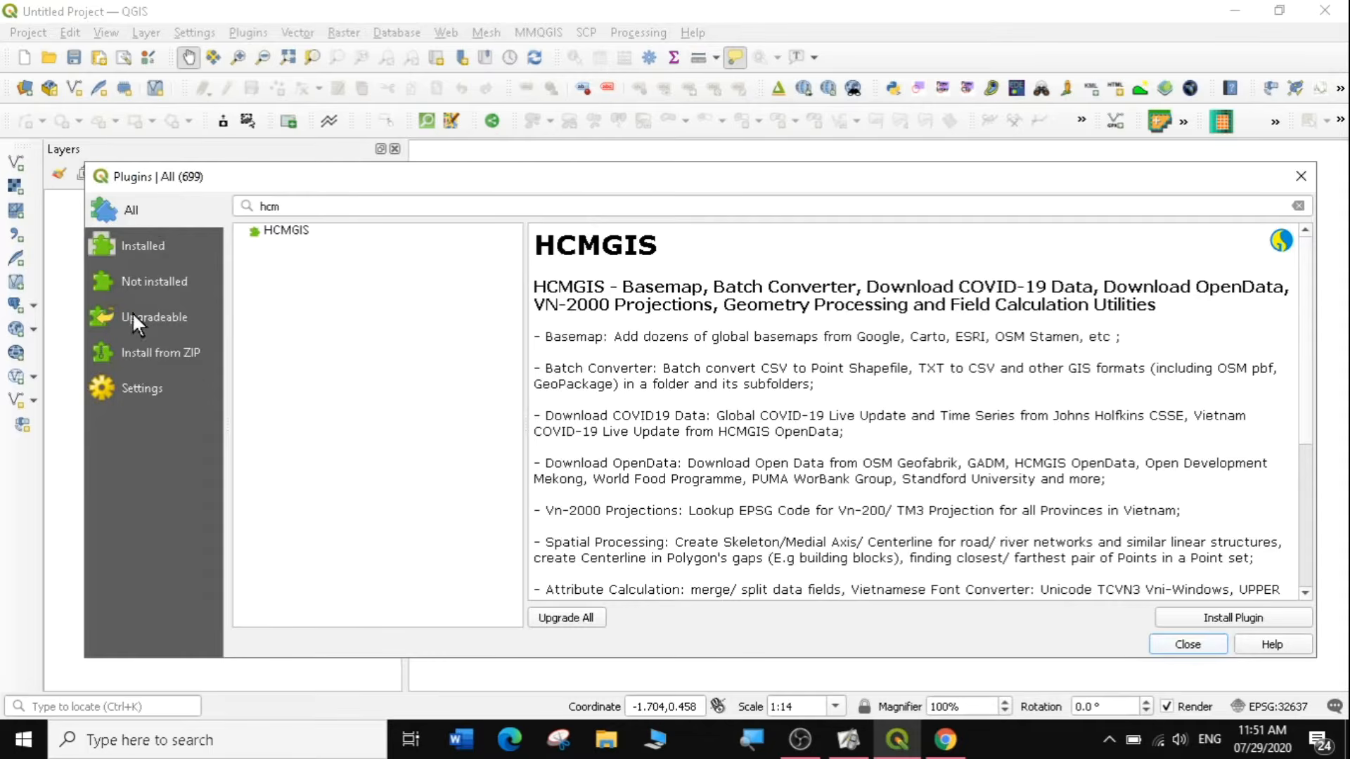
pyautogui.click(143, 352)
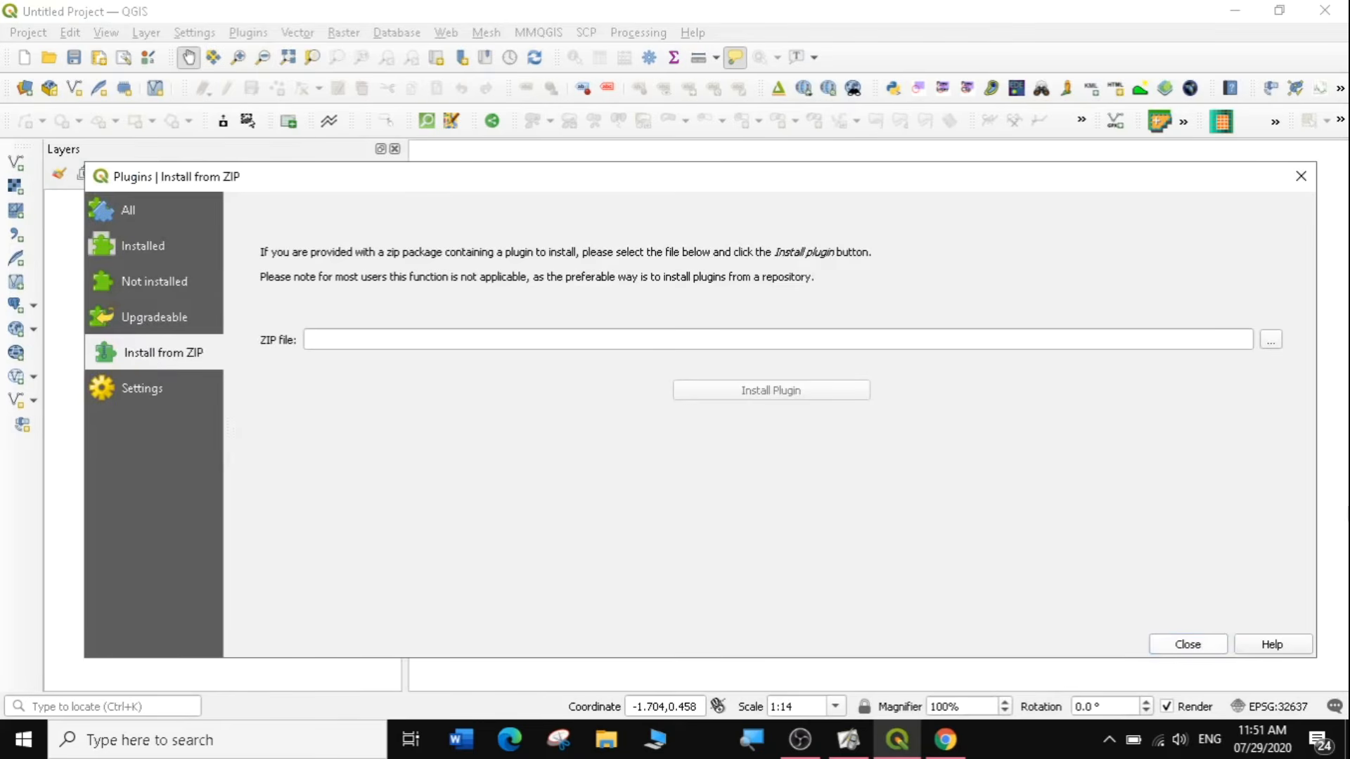
pyautogui.click(1273, 339)
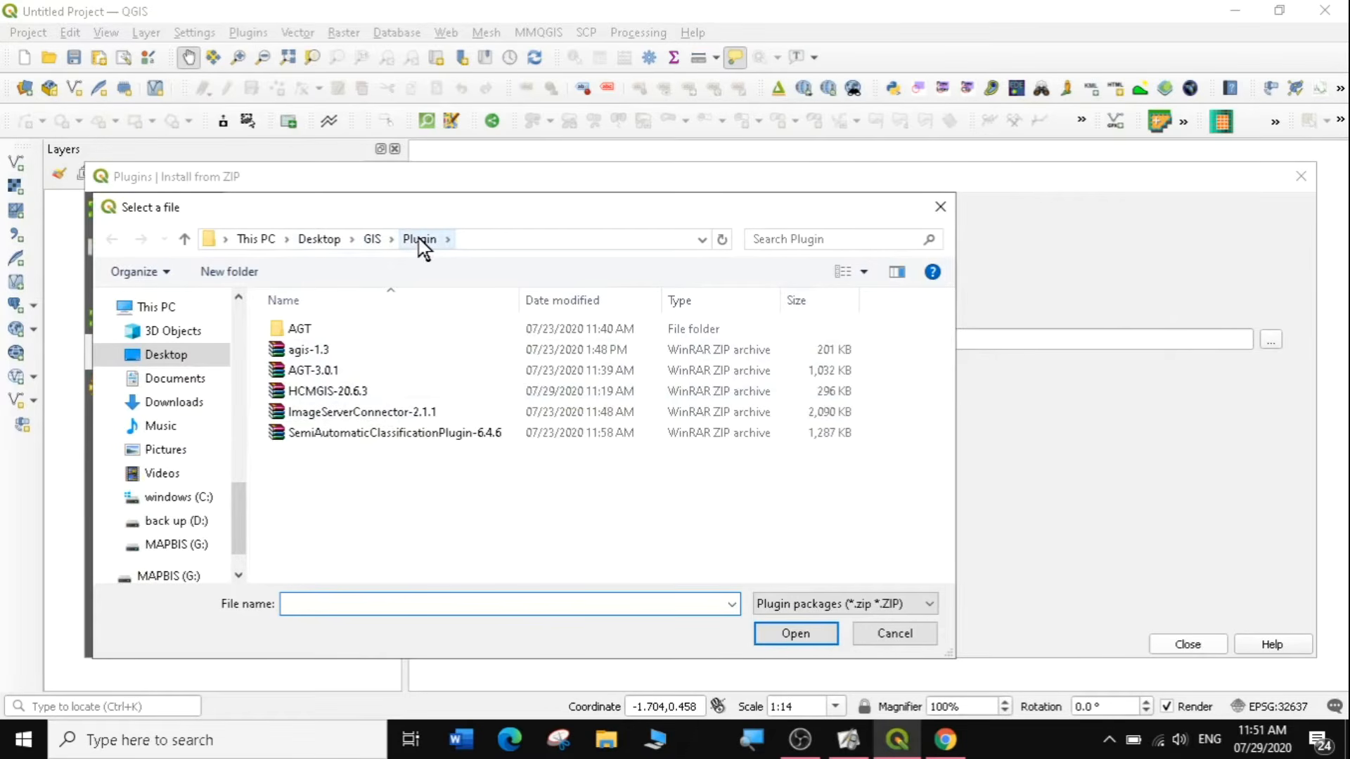
pyautogui.click(340, 393)
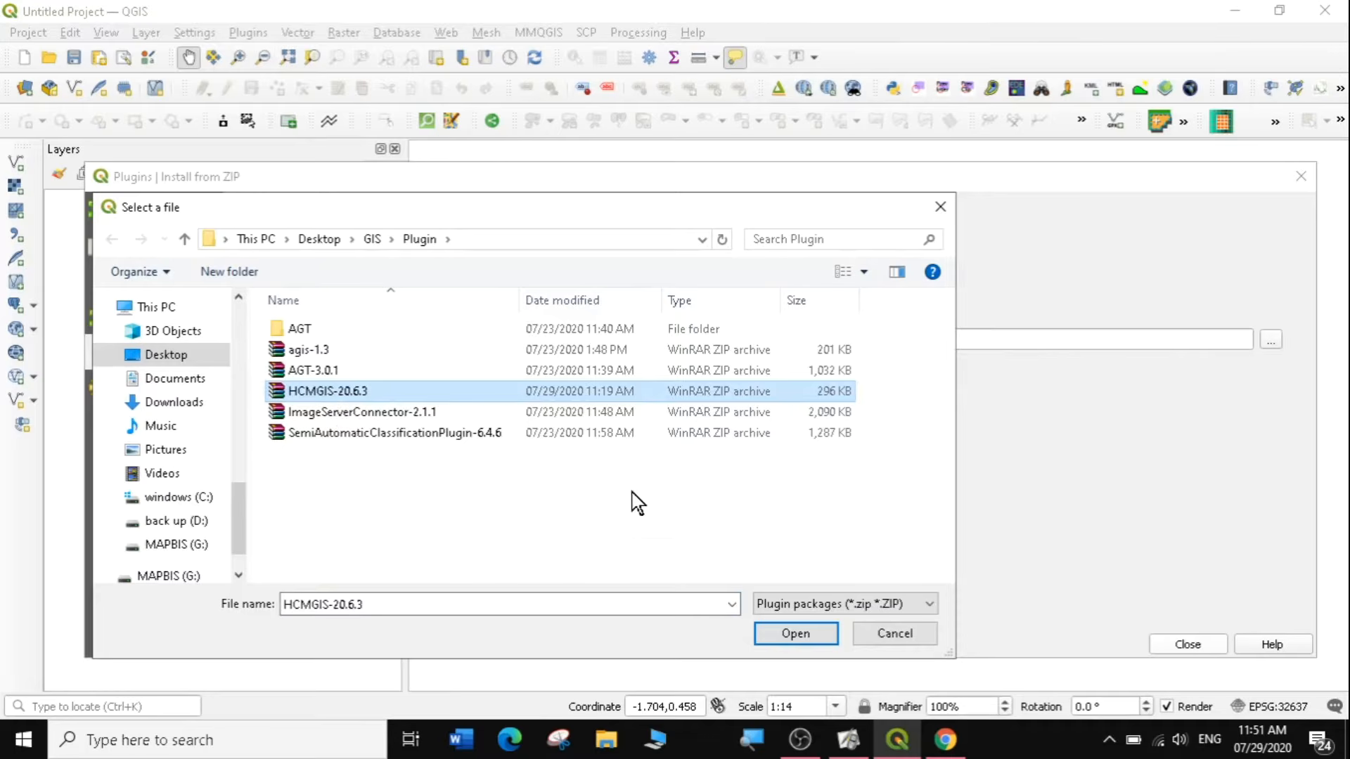
pyautogui.click(784, 629)
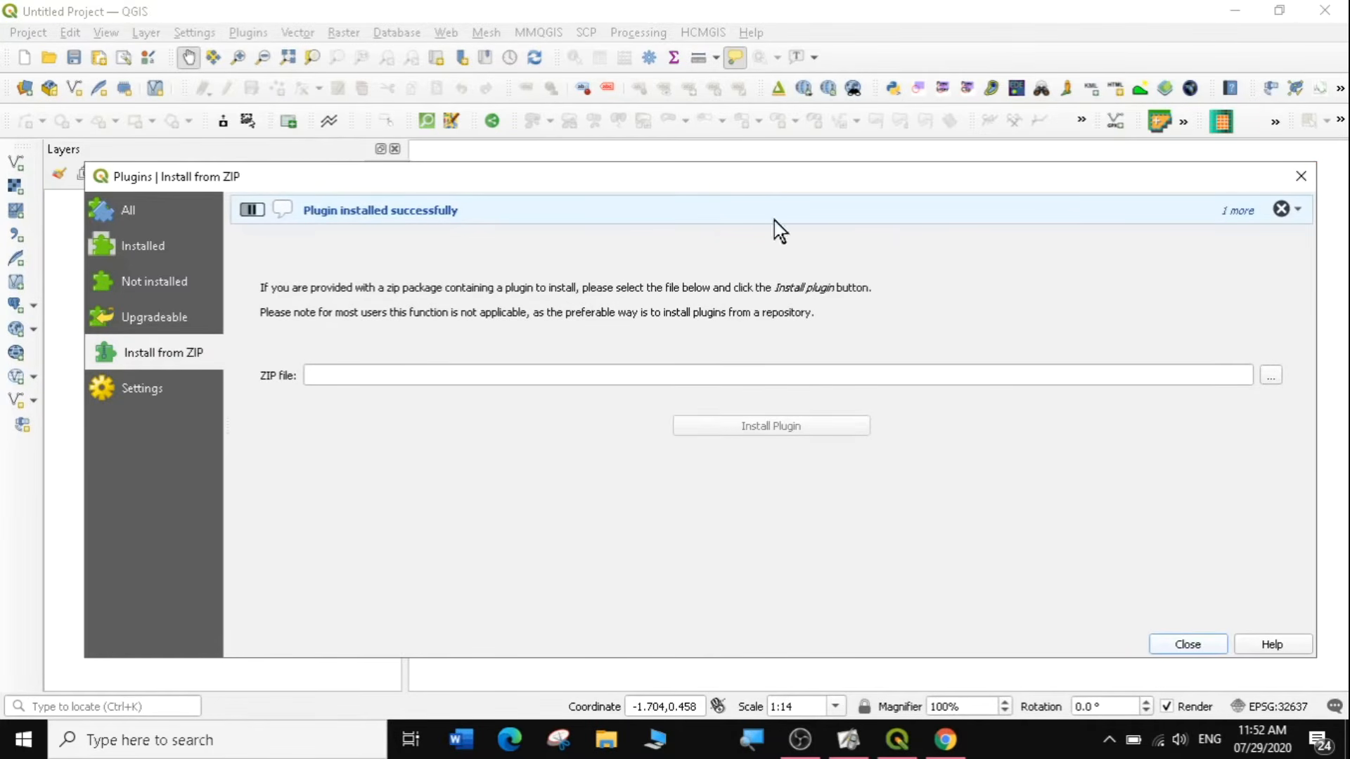
pyautogui.click(1188, 643)
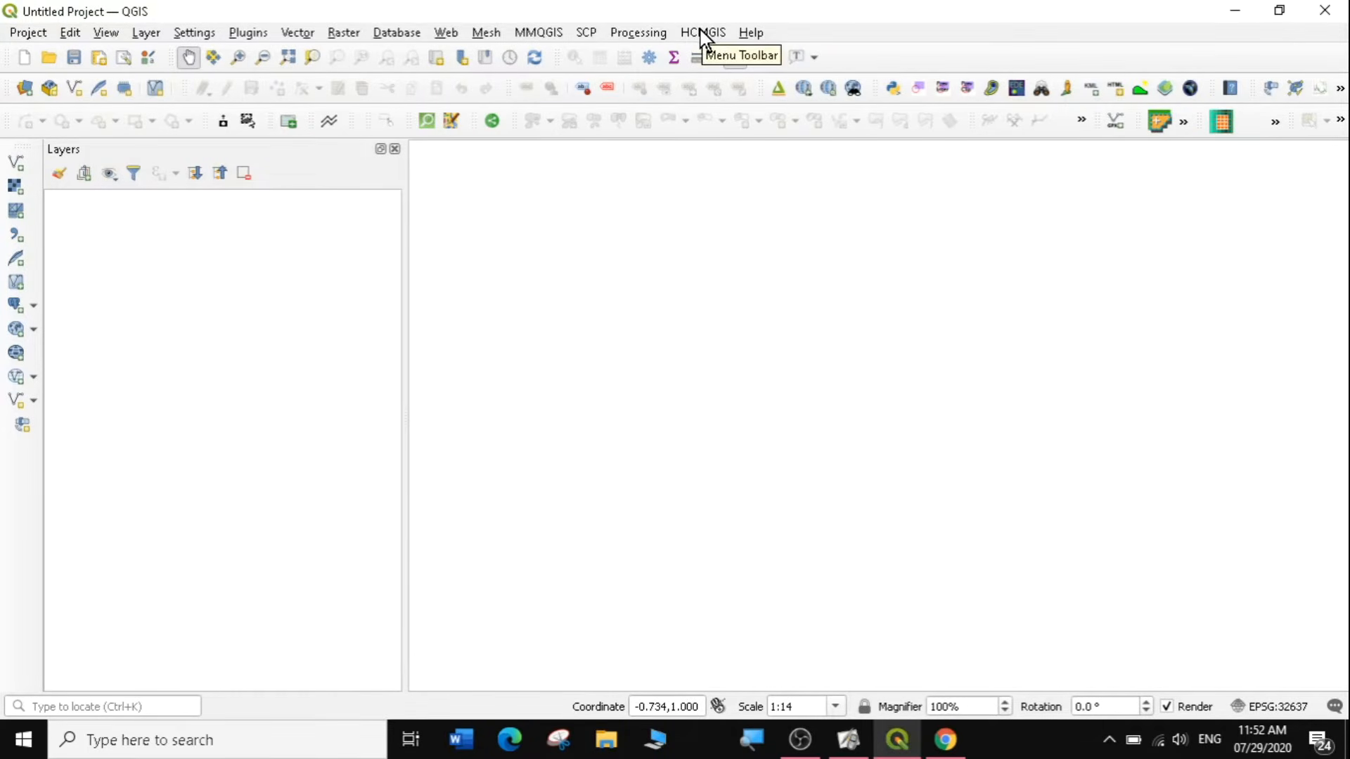
pyautogui.moveTo(927, 751)
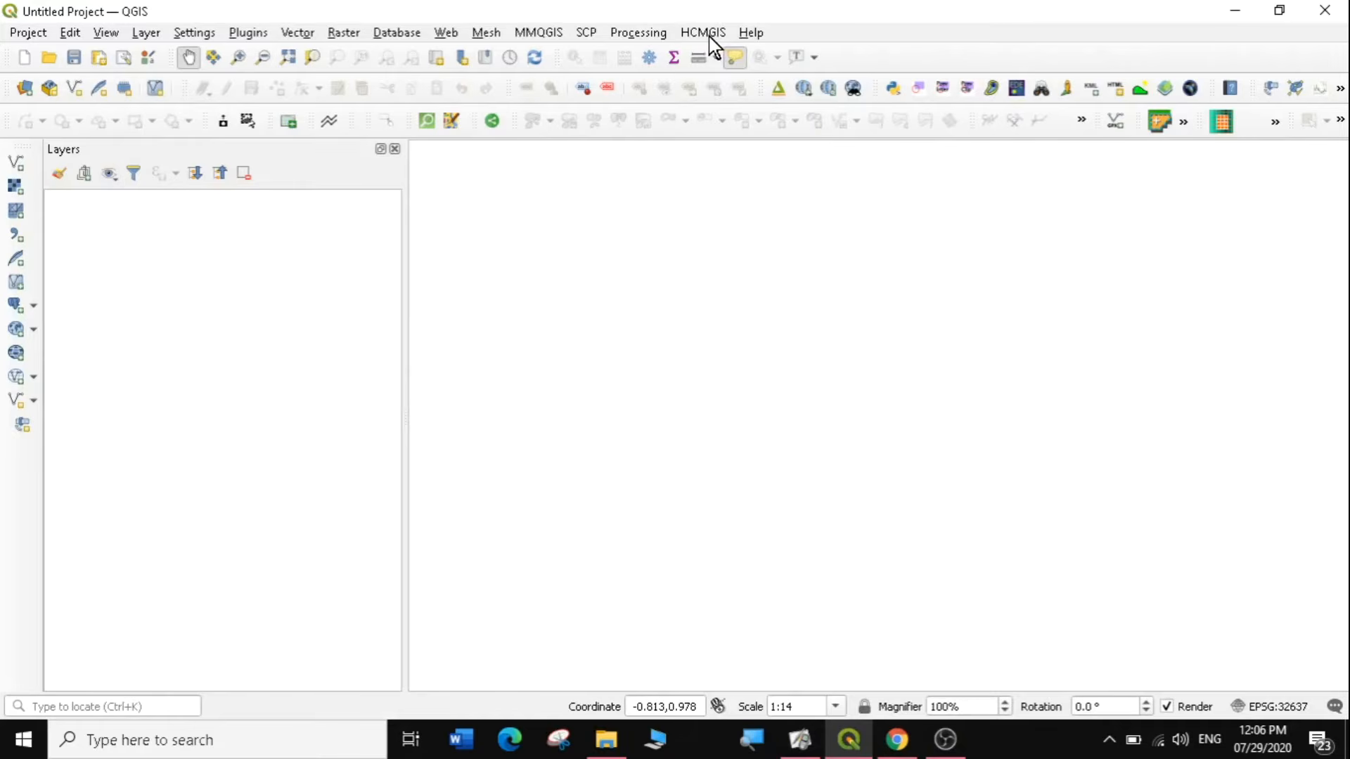
# Use HCMGIS to download the Global COVID-19 Live Update data from Johns Hopkins CSSE into the project.
pyautogui.click(705, 40)
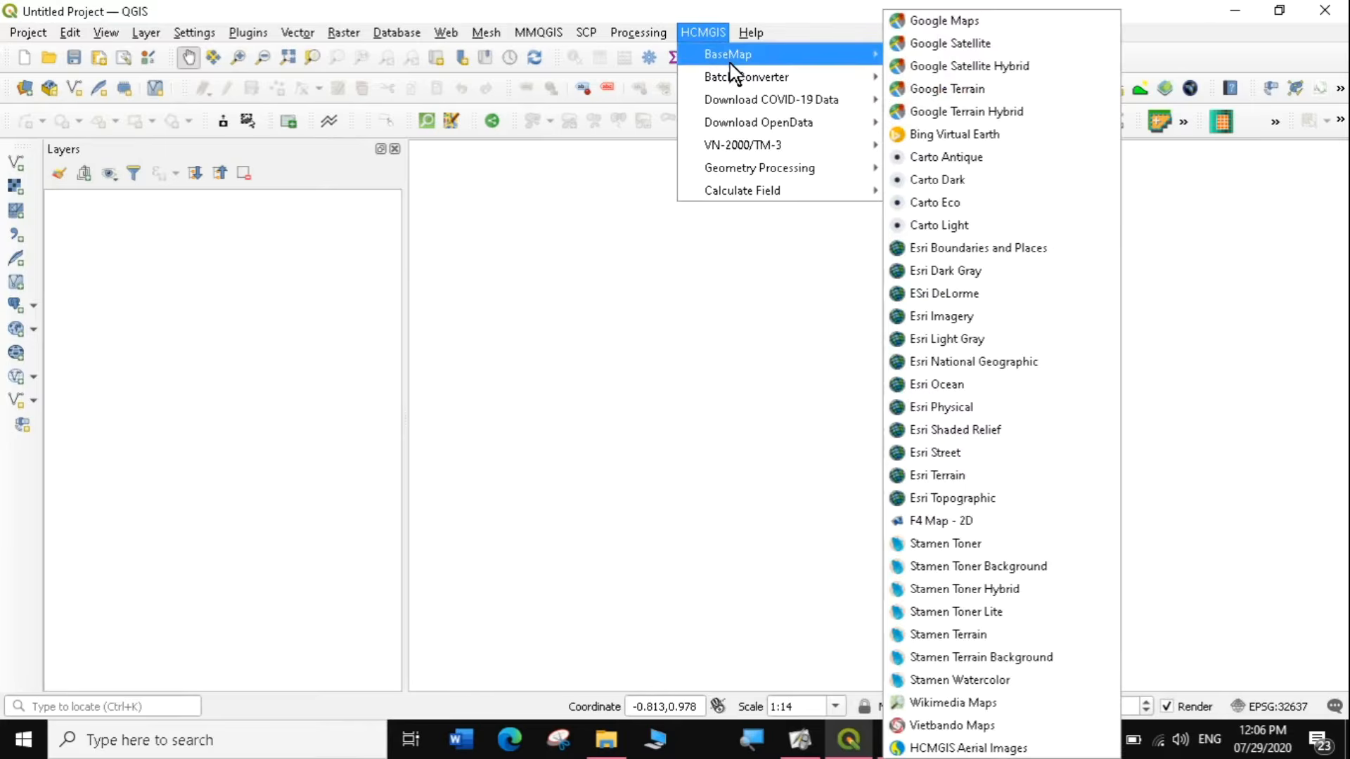
pyautogui.moveTo(737, 92)
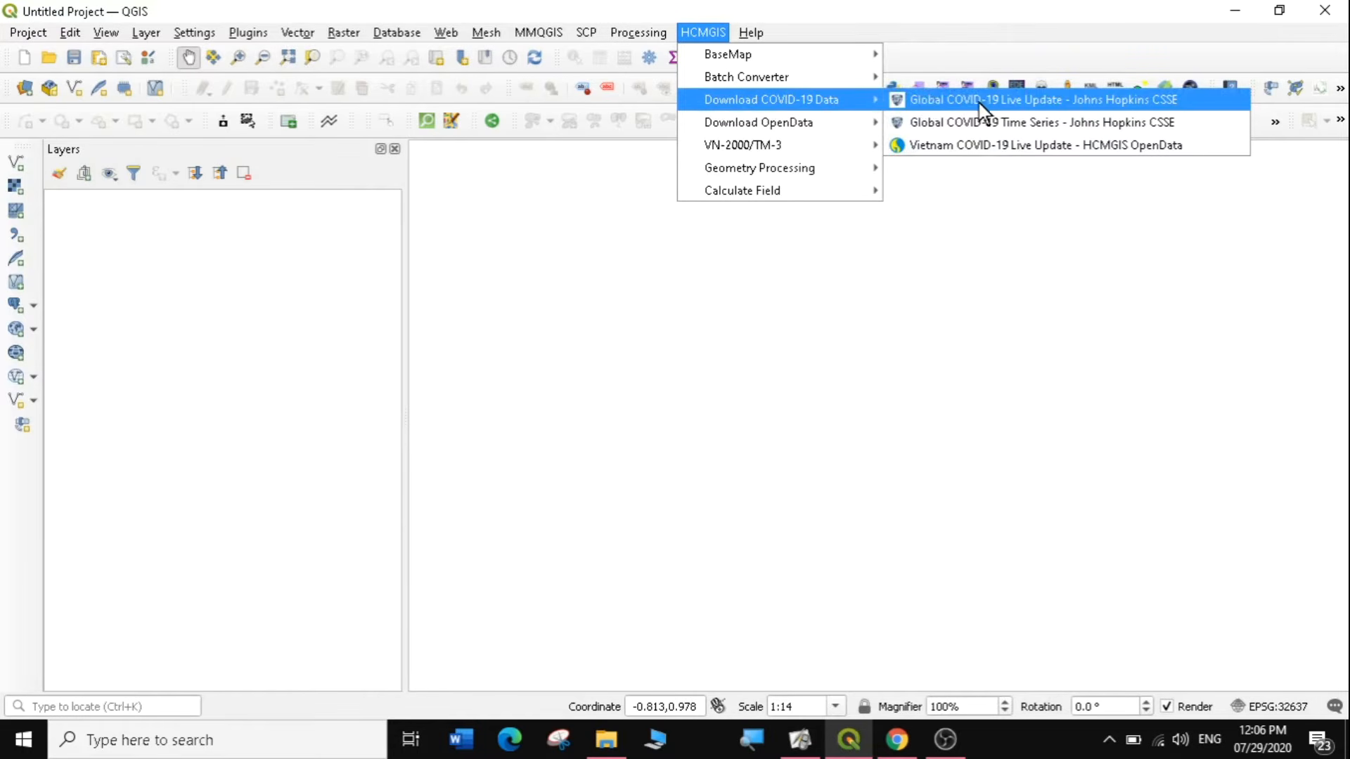
pyautogui.click(1036, 101)
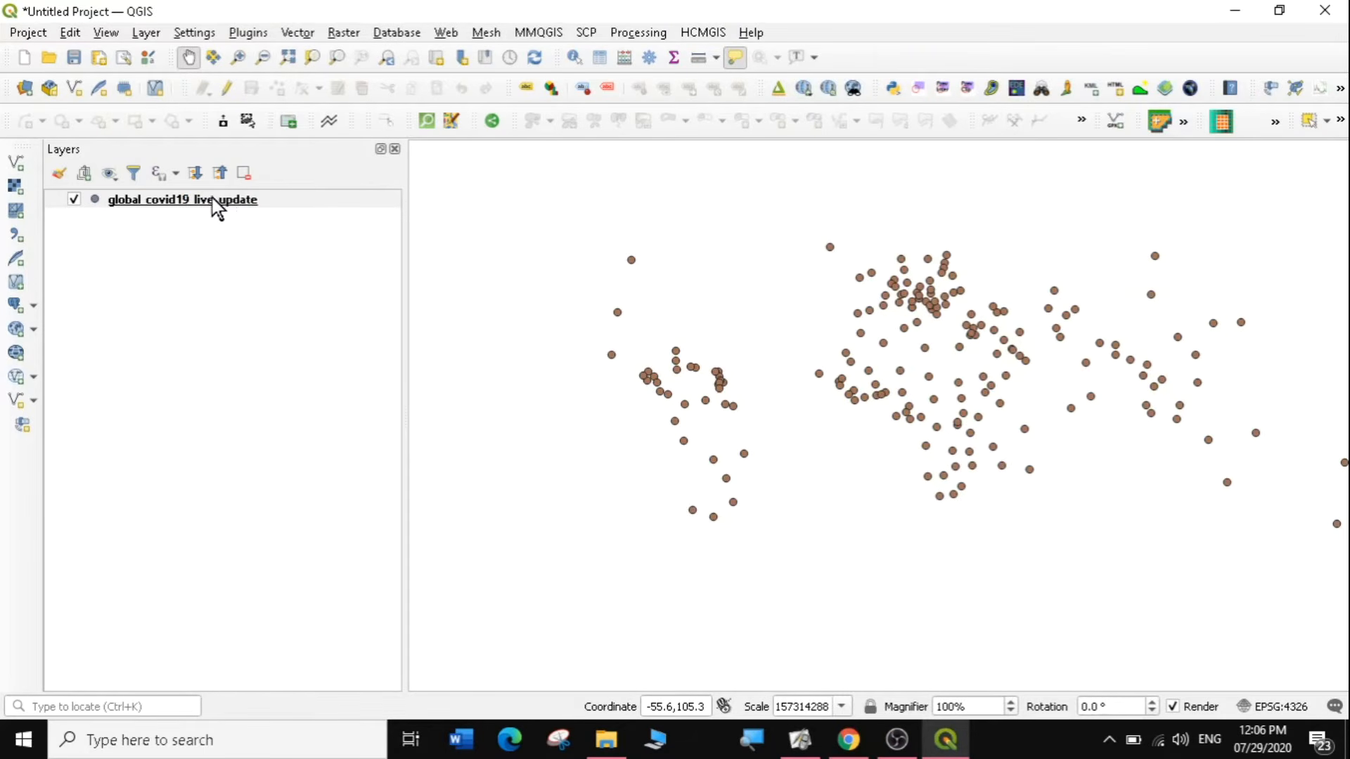
# Examine the attribute table of the global_covid19_live_update layer, including the confirmed, deaths, recovered and active fields, and close it.
pyautogui.moveTo(213, 200)
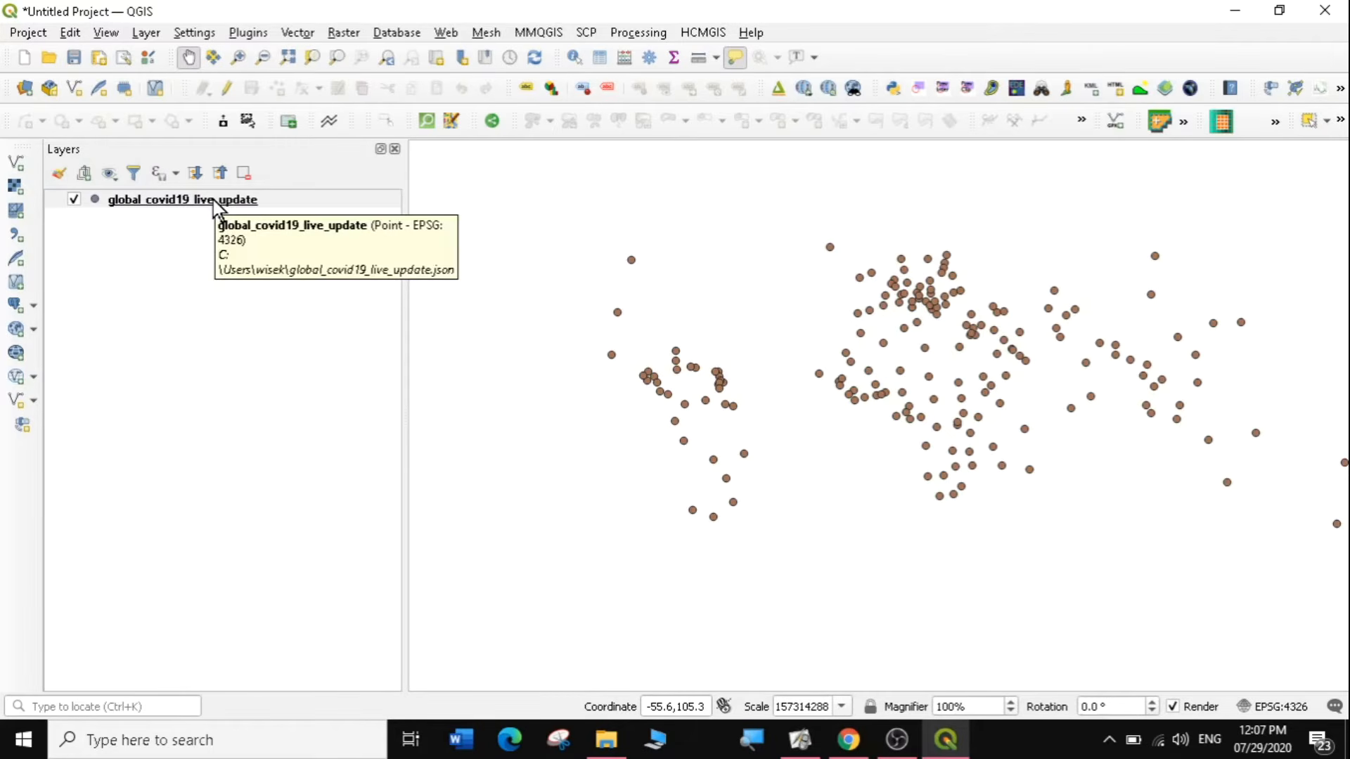
pyautogui.rightClick(220, 199)
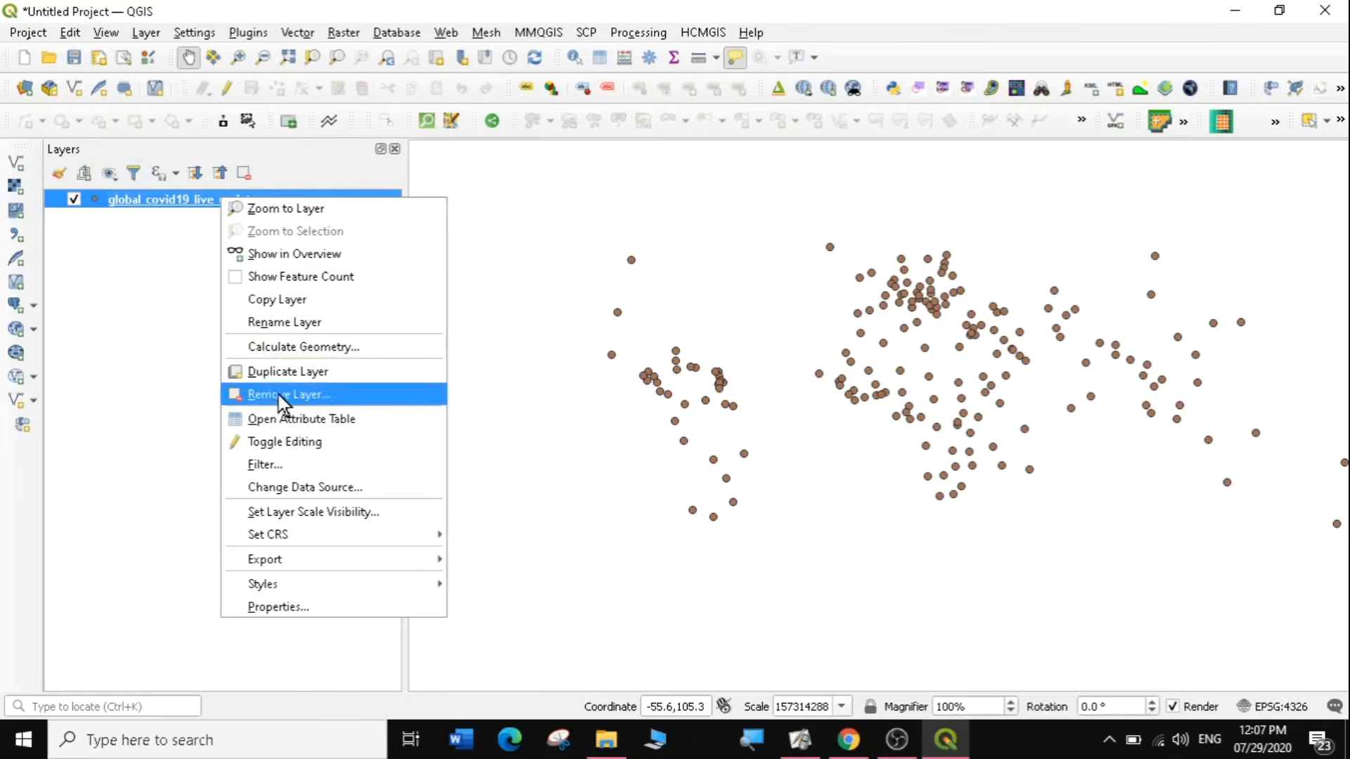
pyautogui.click(289, 424)
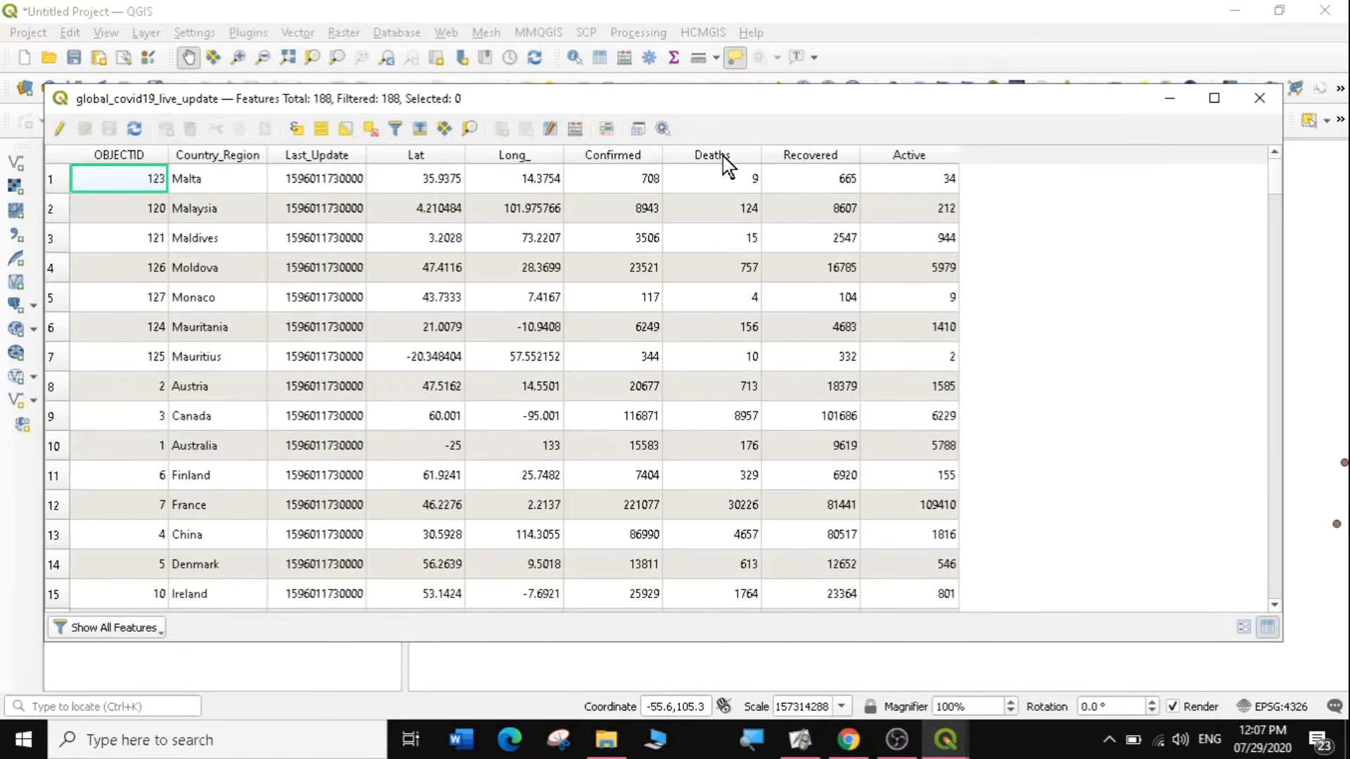
pyautogui.click(1258, 98)
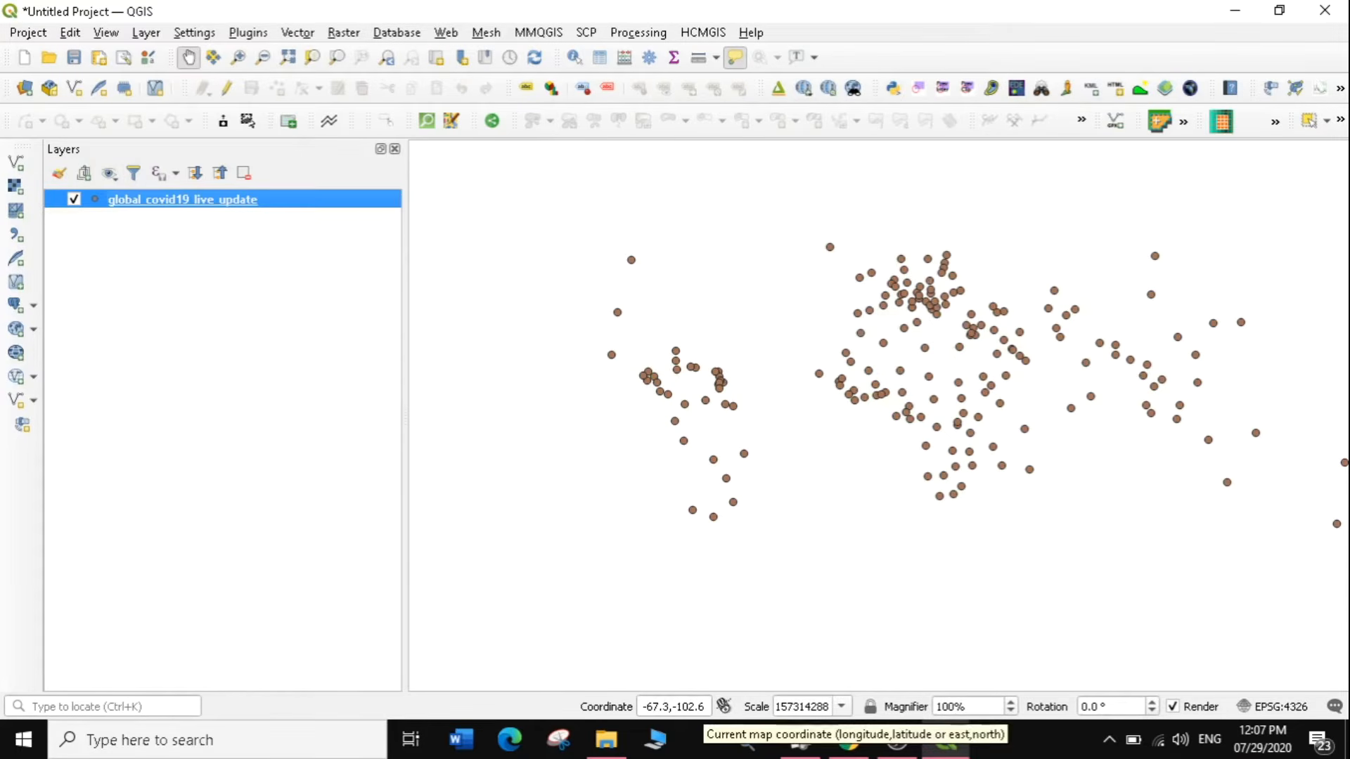
# Add the built-in World Map layer by entering "world" as the map coordinate, and place it below the COVID-19 points layer.
pyautogui.click(700, 706)
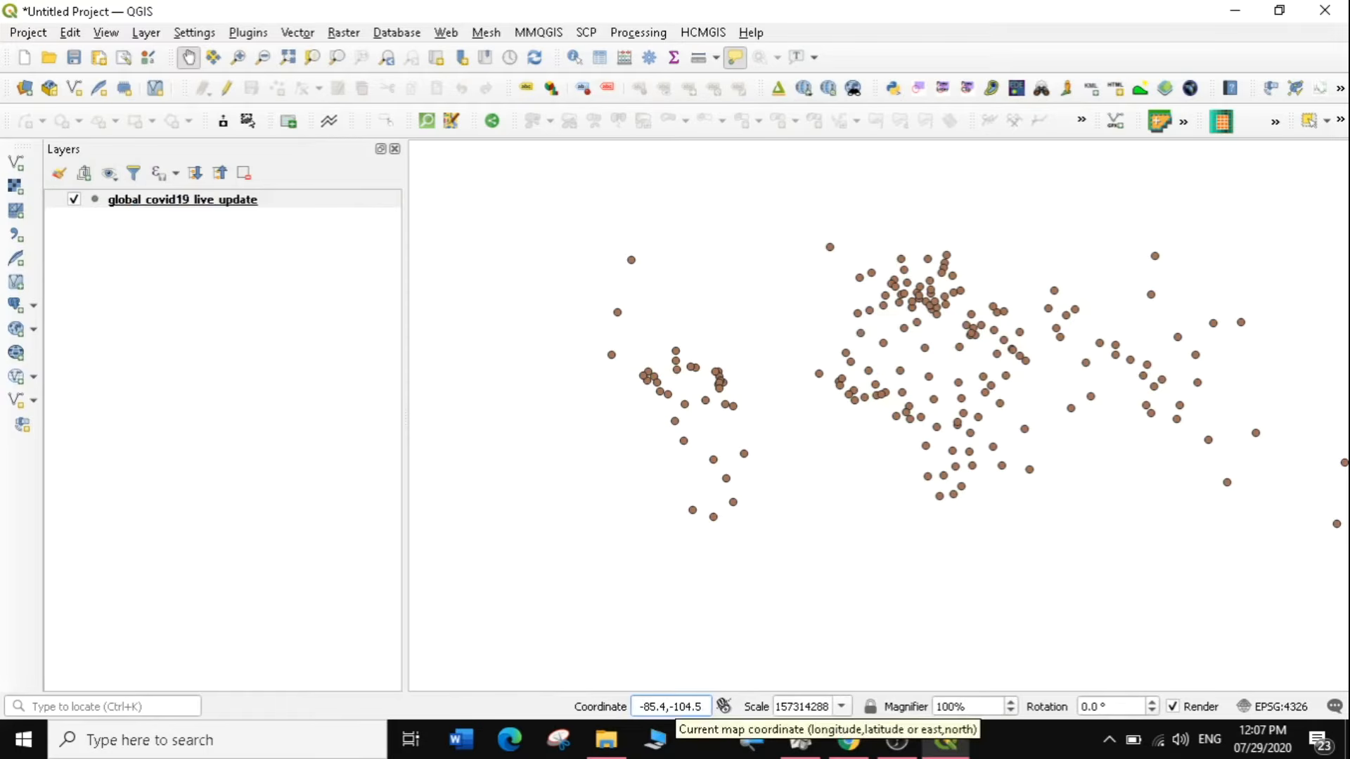
pyautogui.press('BackSpace')
pyautogui.press('BackSpace')
pyautogui.press('BackSpace')
pyautogui.press('BackSpace')
pyautogui.press('BackSpace')
pyautogui.press('BackSpace')
pyautogui.press('BackSpace')
pyautogui.press('BackSpace')
pyautogui.press('BackSpace')
pyautogui.press('BackSpace')
pyautogui.press('BackSpace')
pyautogui.press('BackSpace')
pyautogui.write('wor')
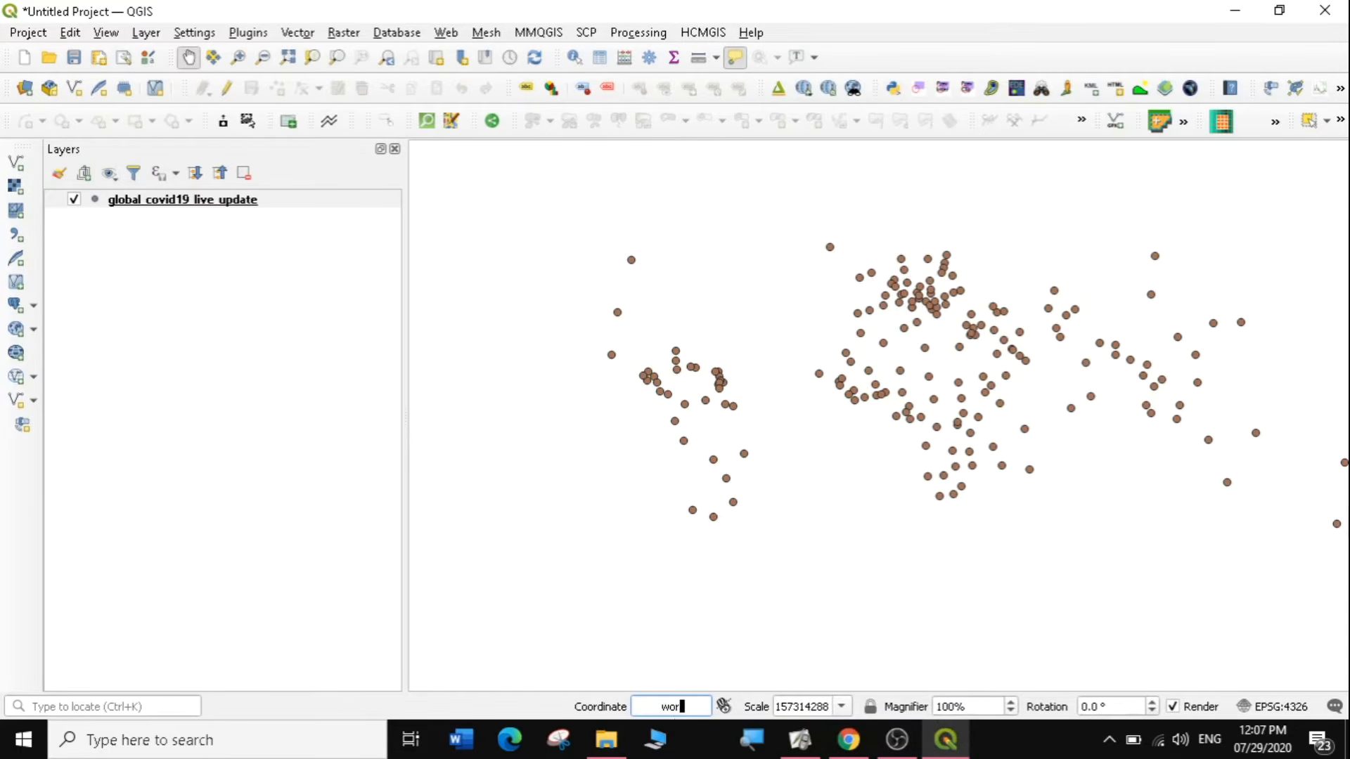
pyautogui.write('ld')
pyautogui.press('Return')
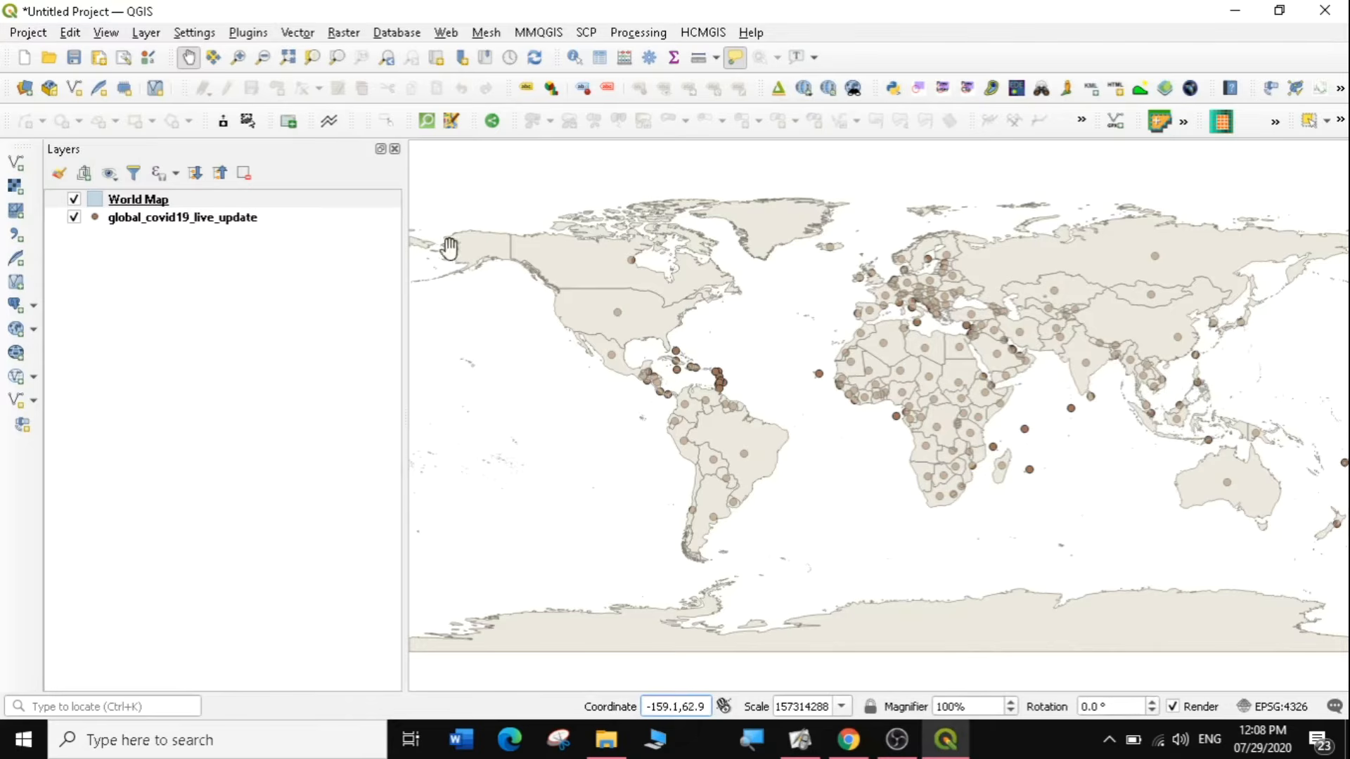
pyautogui.moveTo(138, 200); pyautogui.dragTo(135, 239)
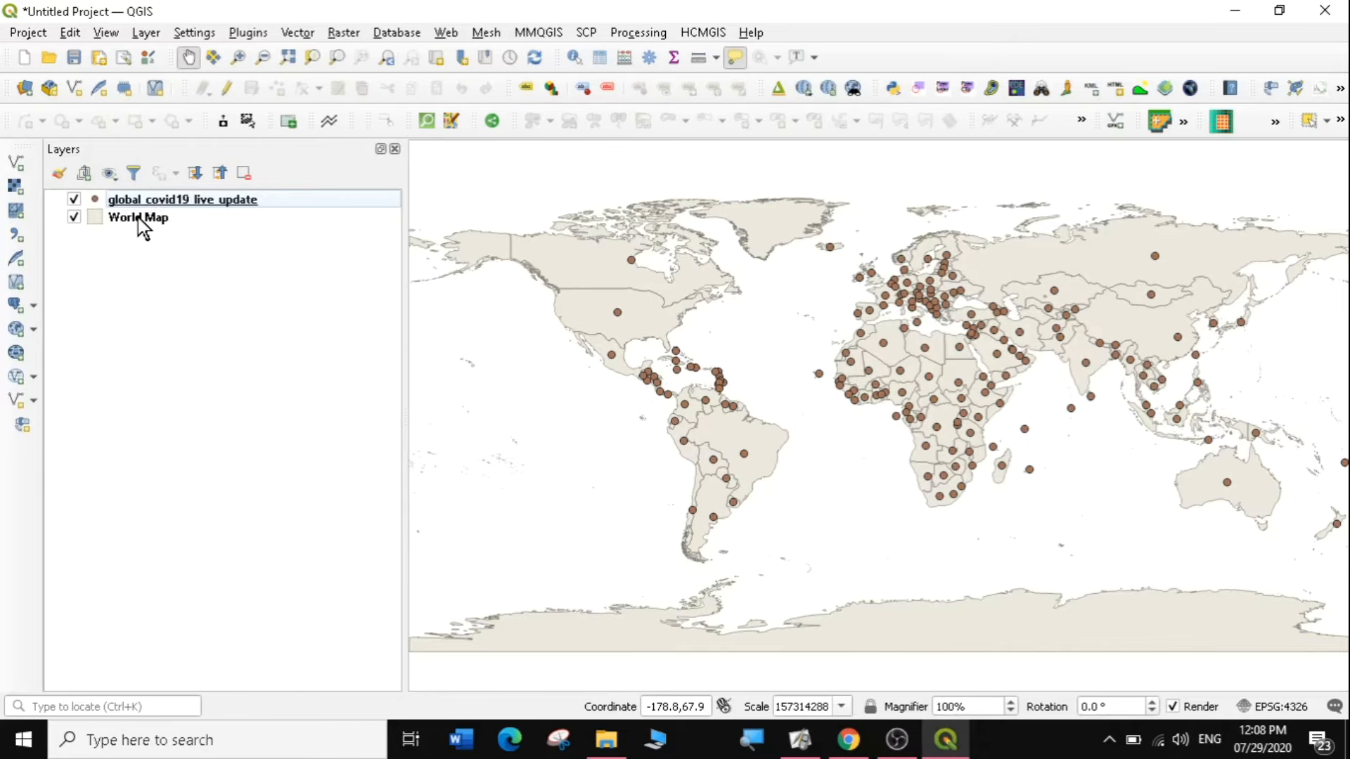
# Begin exporting the global_covid19_live_update features as an ESRI Shapefile and browse to the Desktop\GIS\data folder for the output.
pyautogui.rightClick(170, 197)
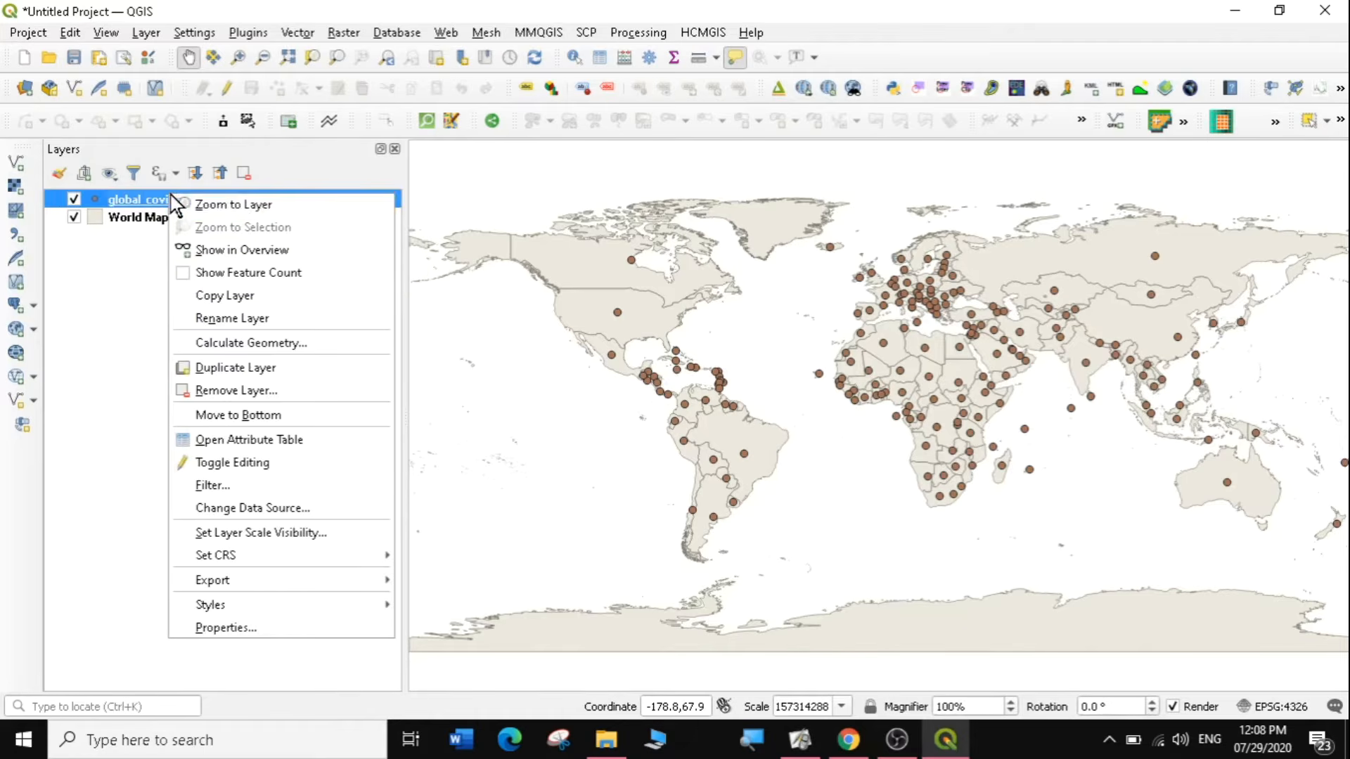
pyautogui.moveTo(254, 580)
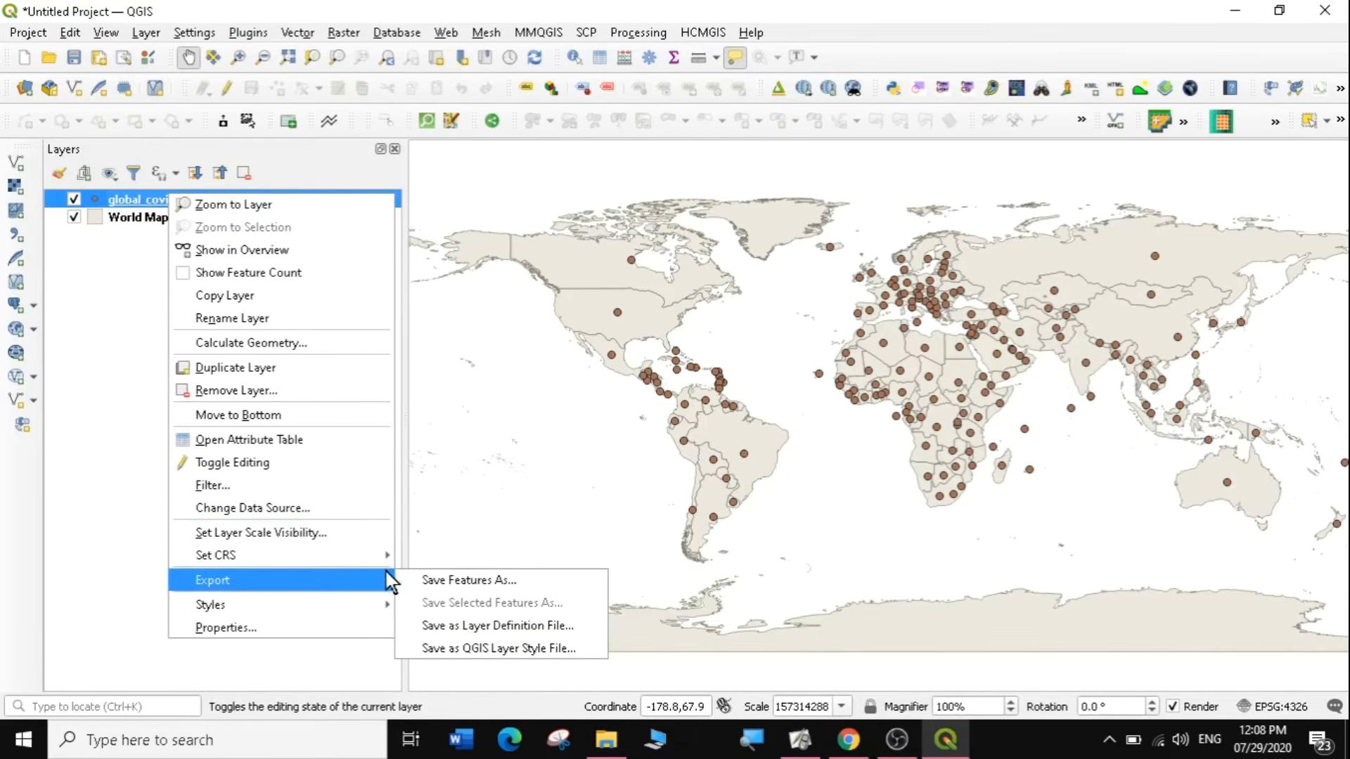
pyautogui.click(458, 580)
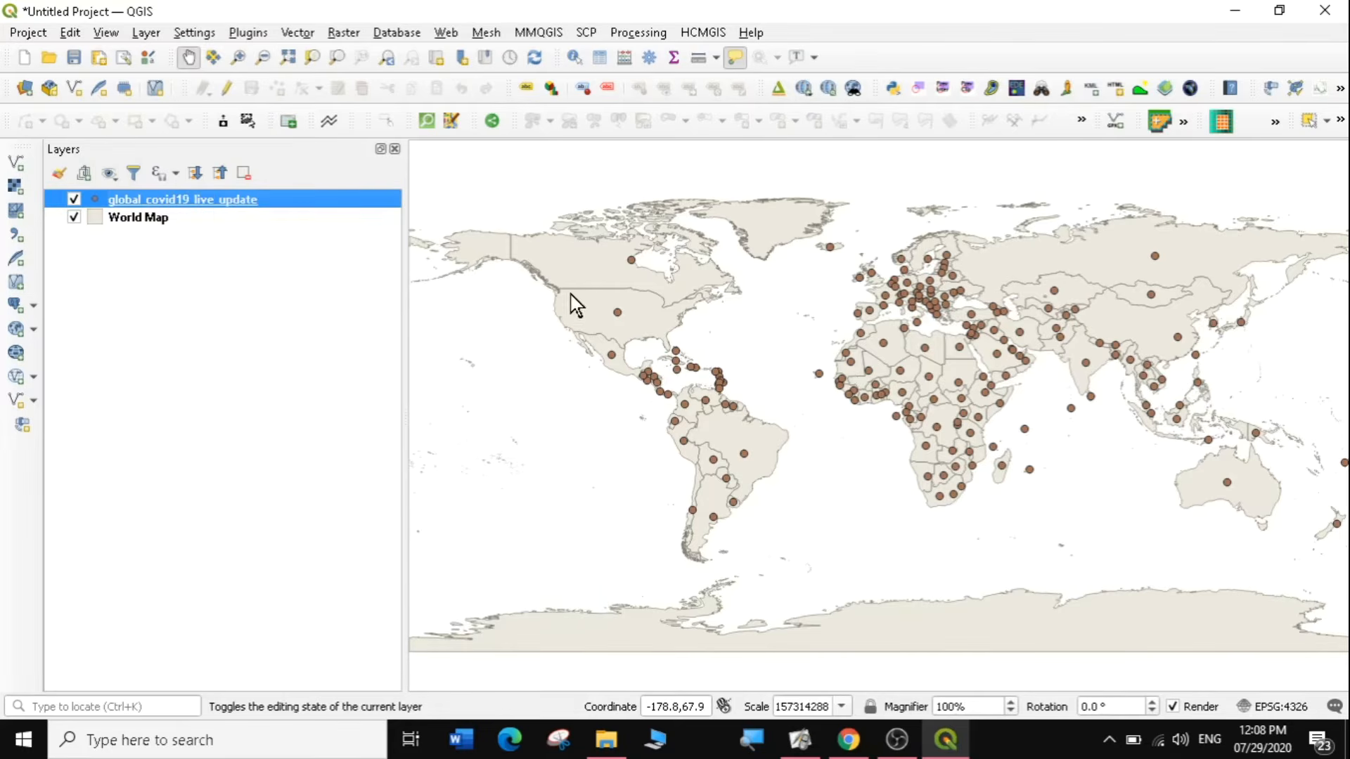
pyautogui.click(957, 218)
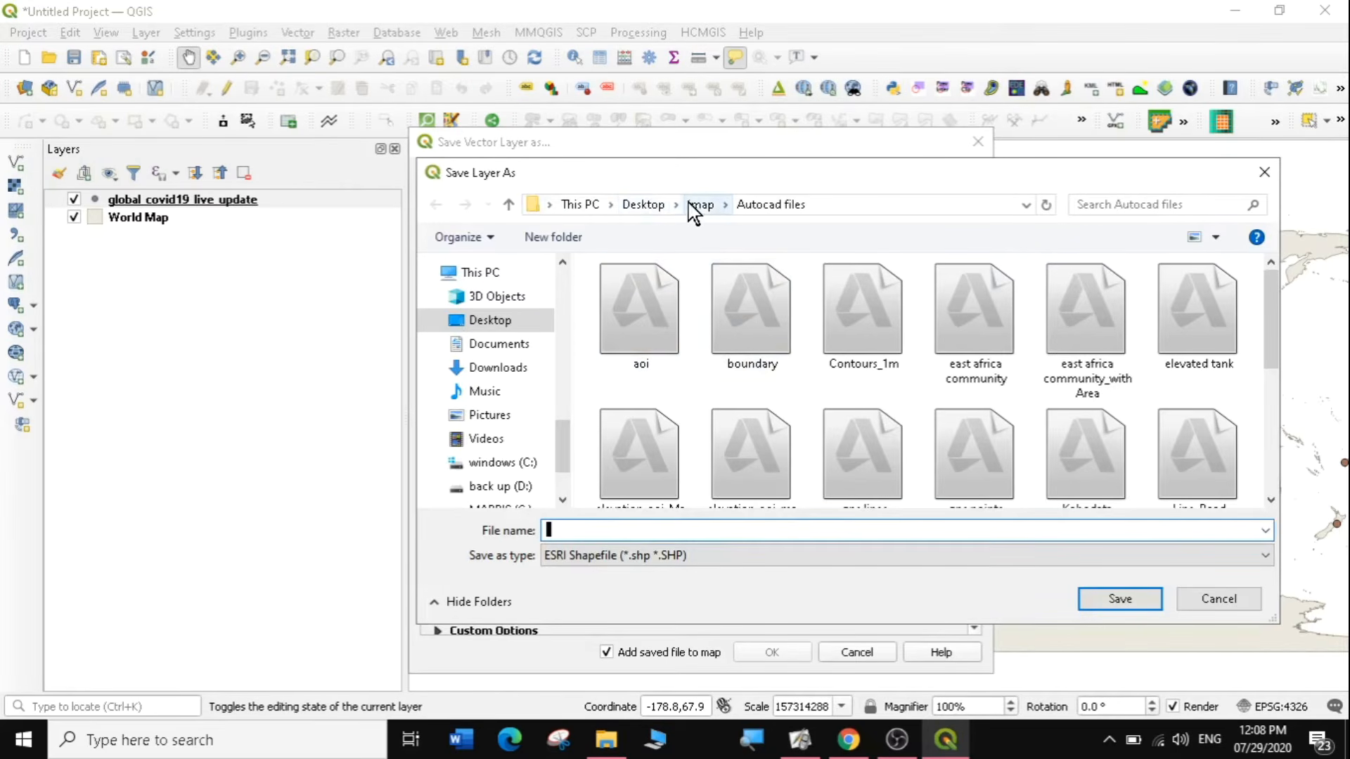
pyautogui.click(630, 204)
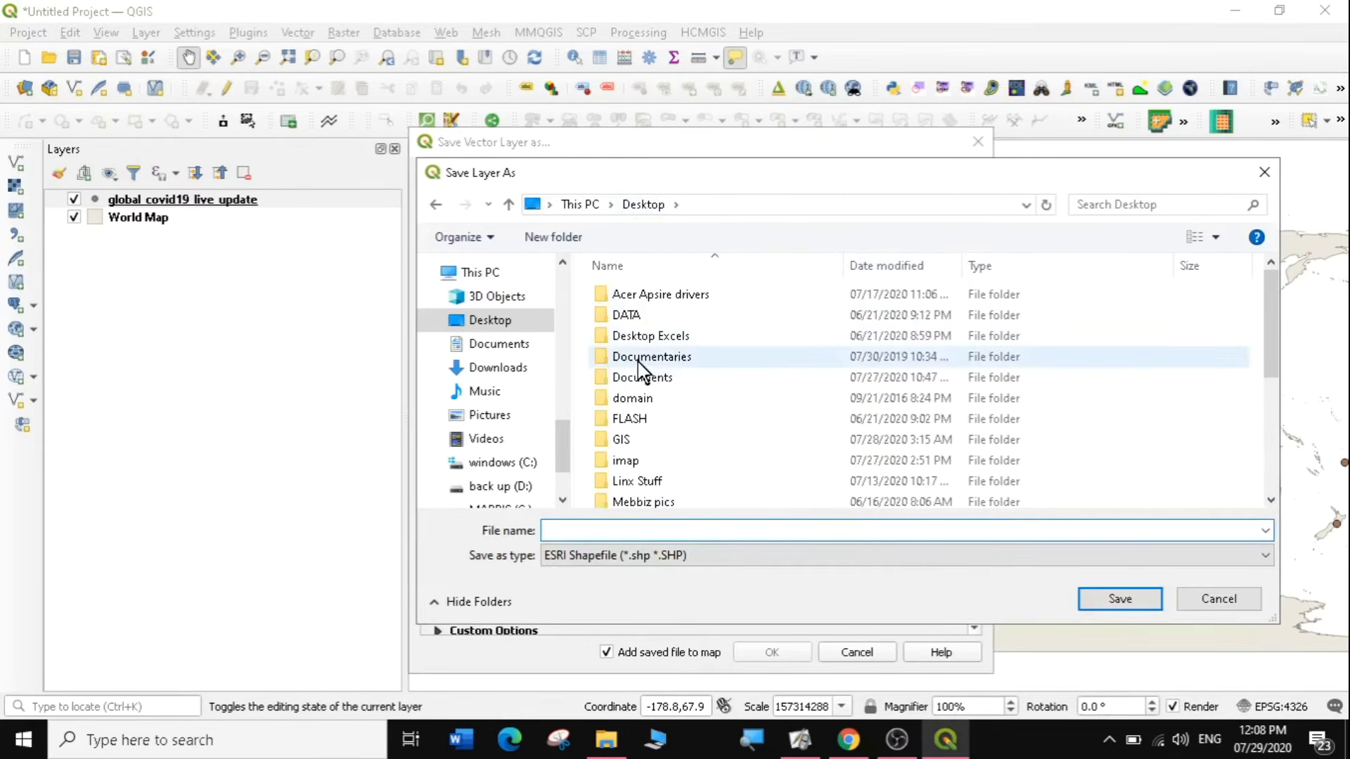
pyautogui.doubleClick(628, 445)
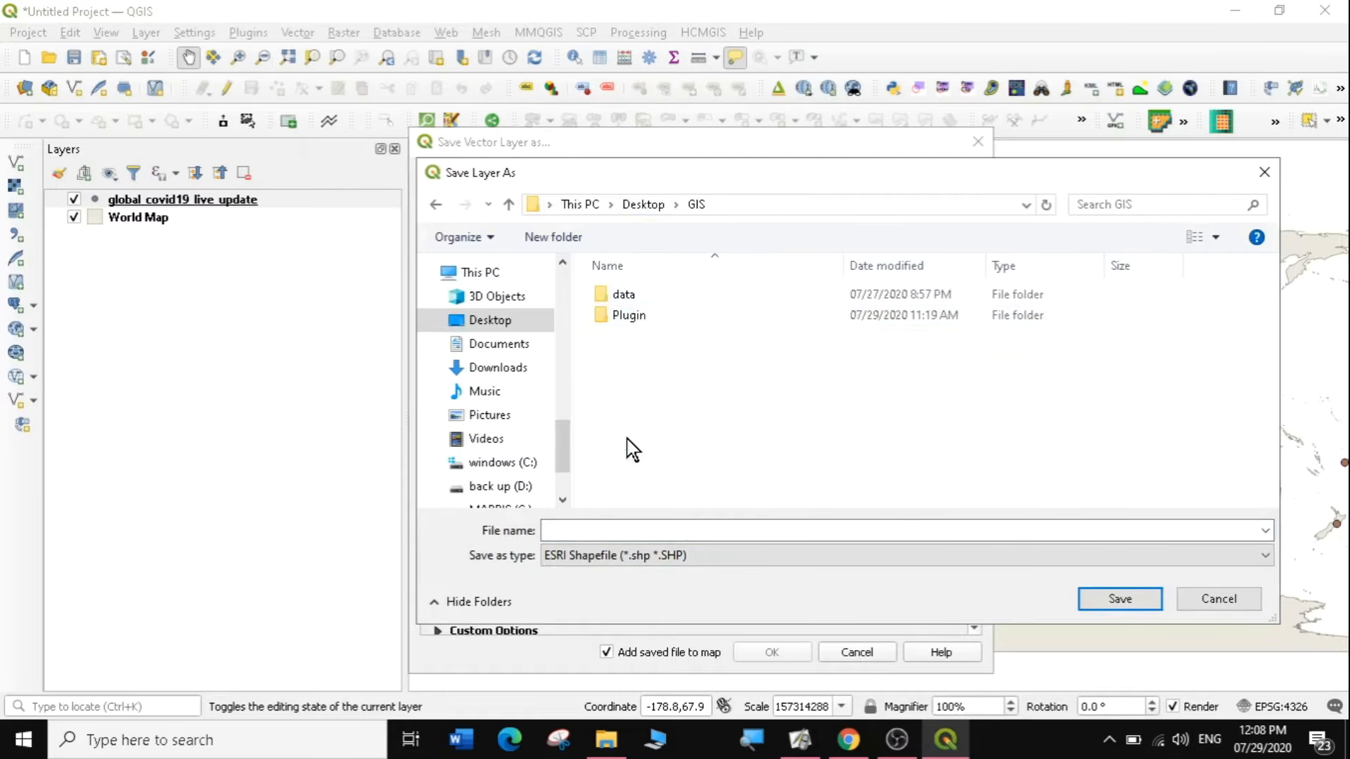
pyautogui.click(637, 306)
pyautogui.doubleClick(637, 303)
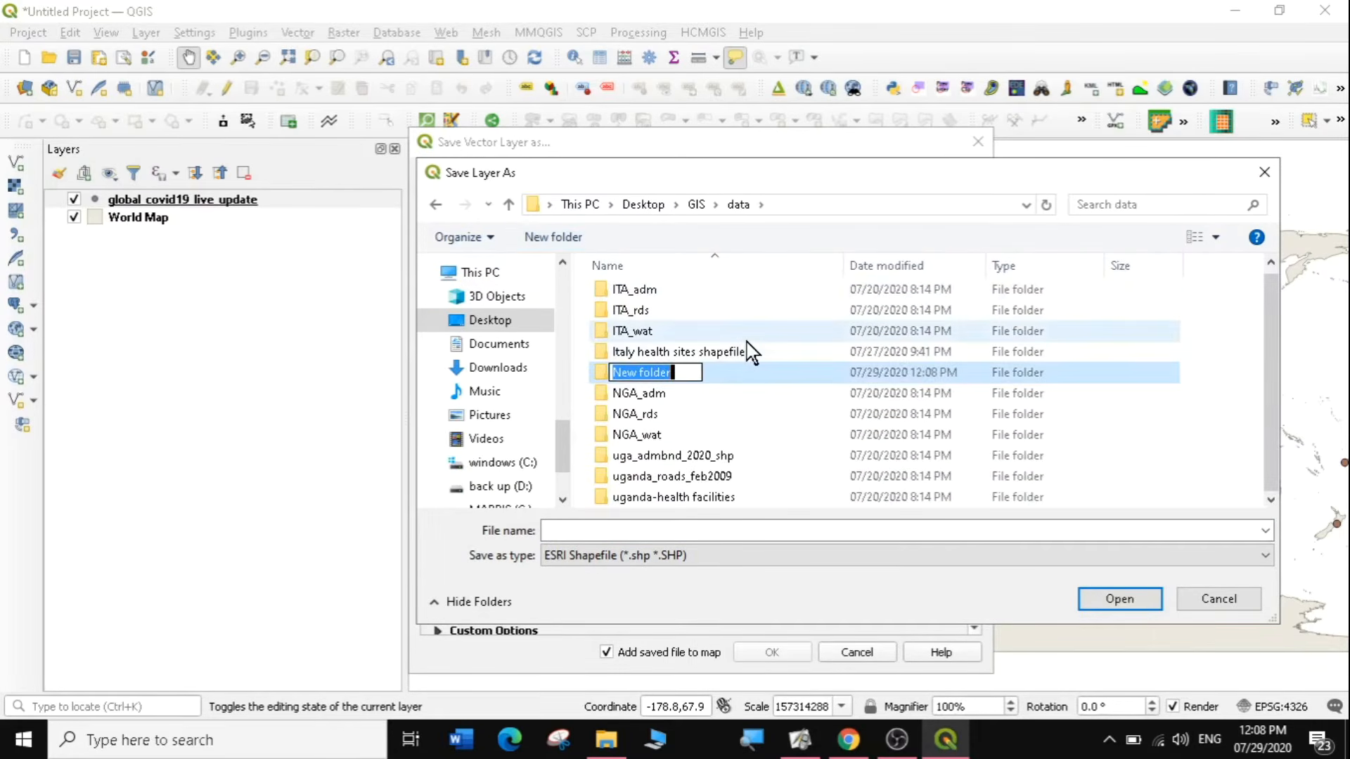
# Create a new folder named covid19 inside the data folder and open it.
pyautogui.write('covid')
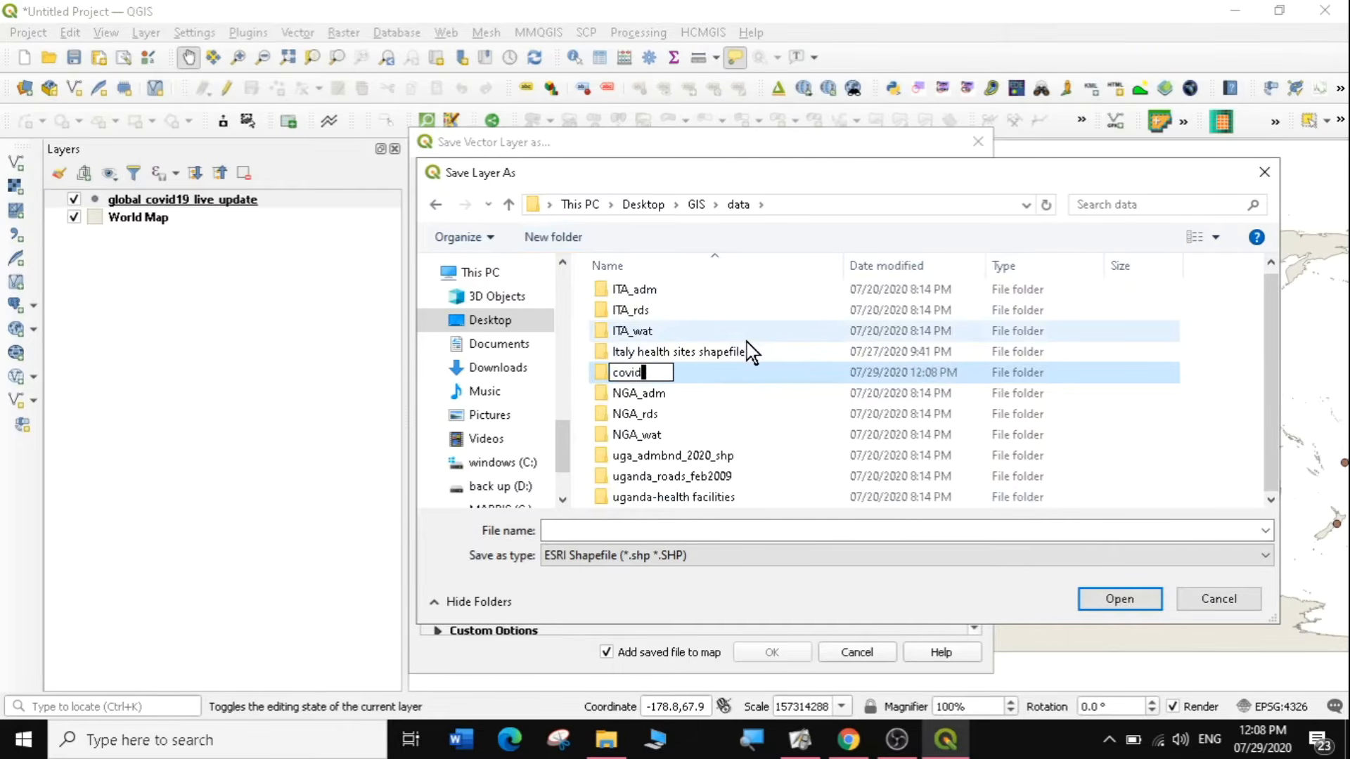
pyautogui.write('19')
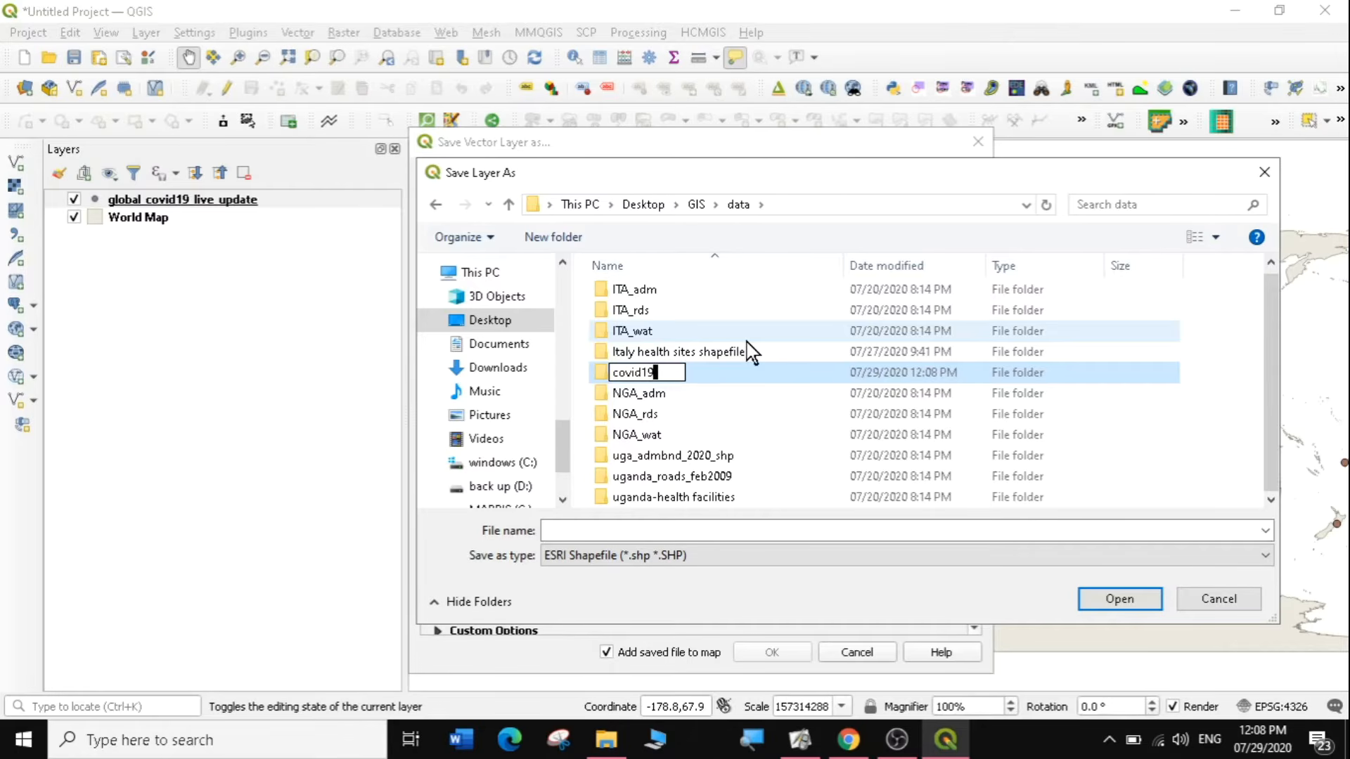
pyautogui.click(663, 379)
pyautogui.click(654, 294)
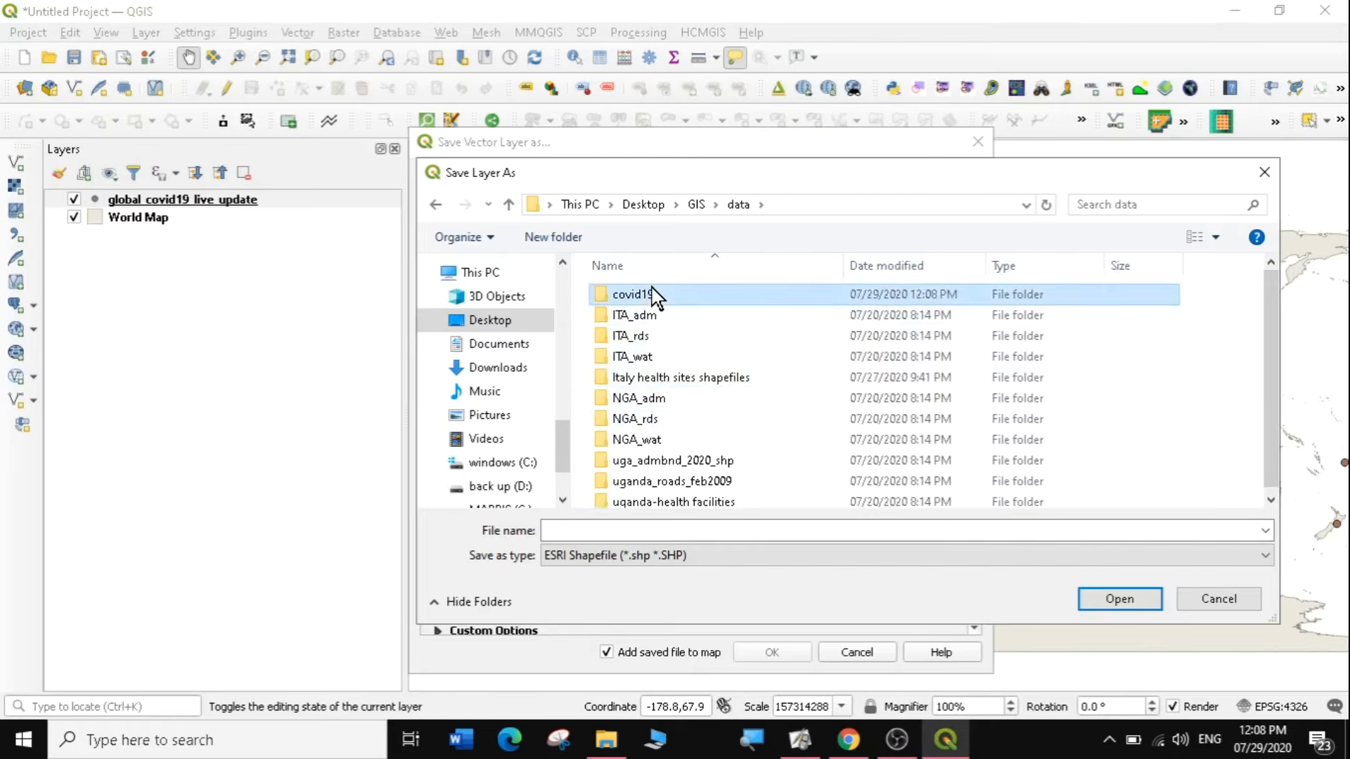
pyautogui.doubleClick(653, 294)
# Name the output shapefile live_update_data and complete the export with EPSG:4326 - WGS 84, adding the saved file to the map.
pyautogui.click(621, 531)
pyautogui.write('live')
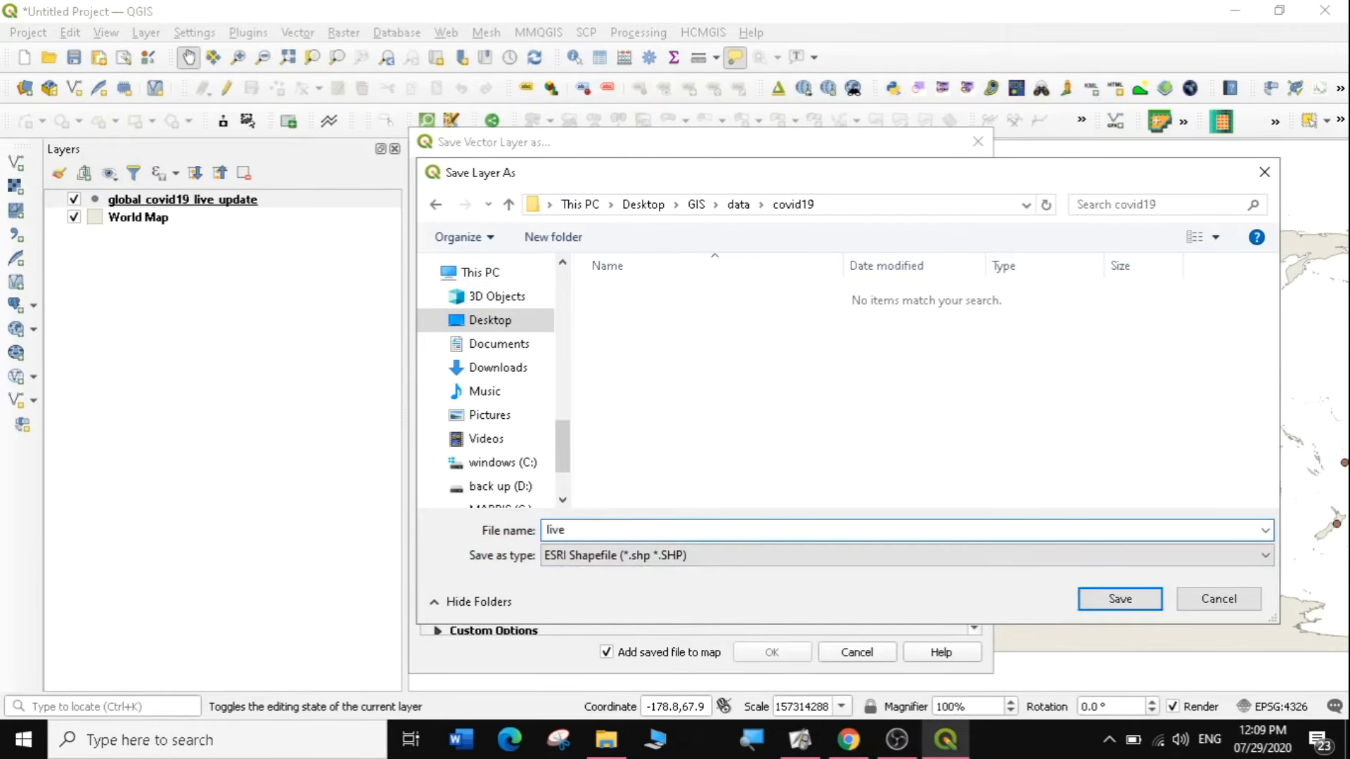
pyautogui.write('_update_data')
pyautogui.click(1092, 596)
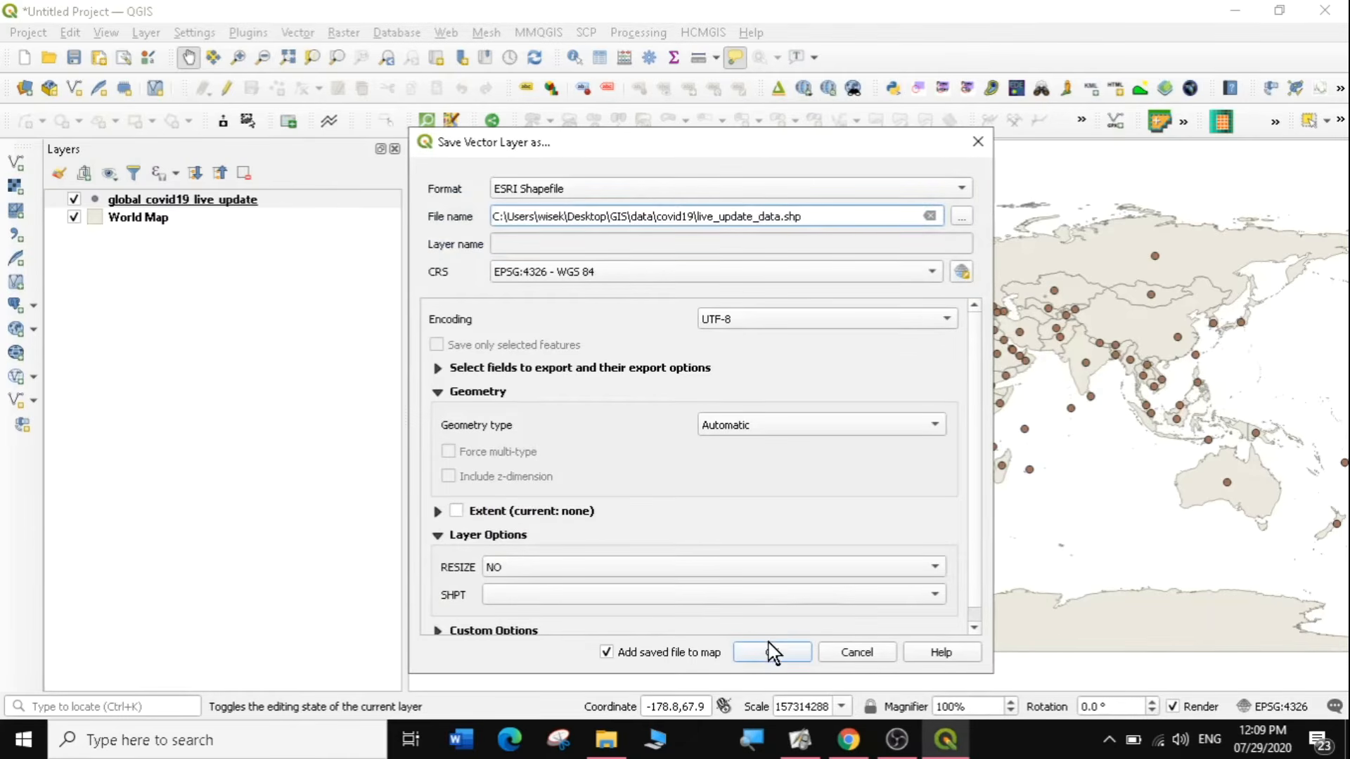
pyautogui.click(771, 652)
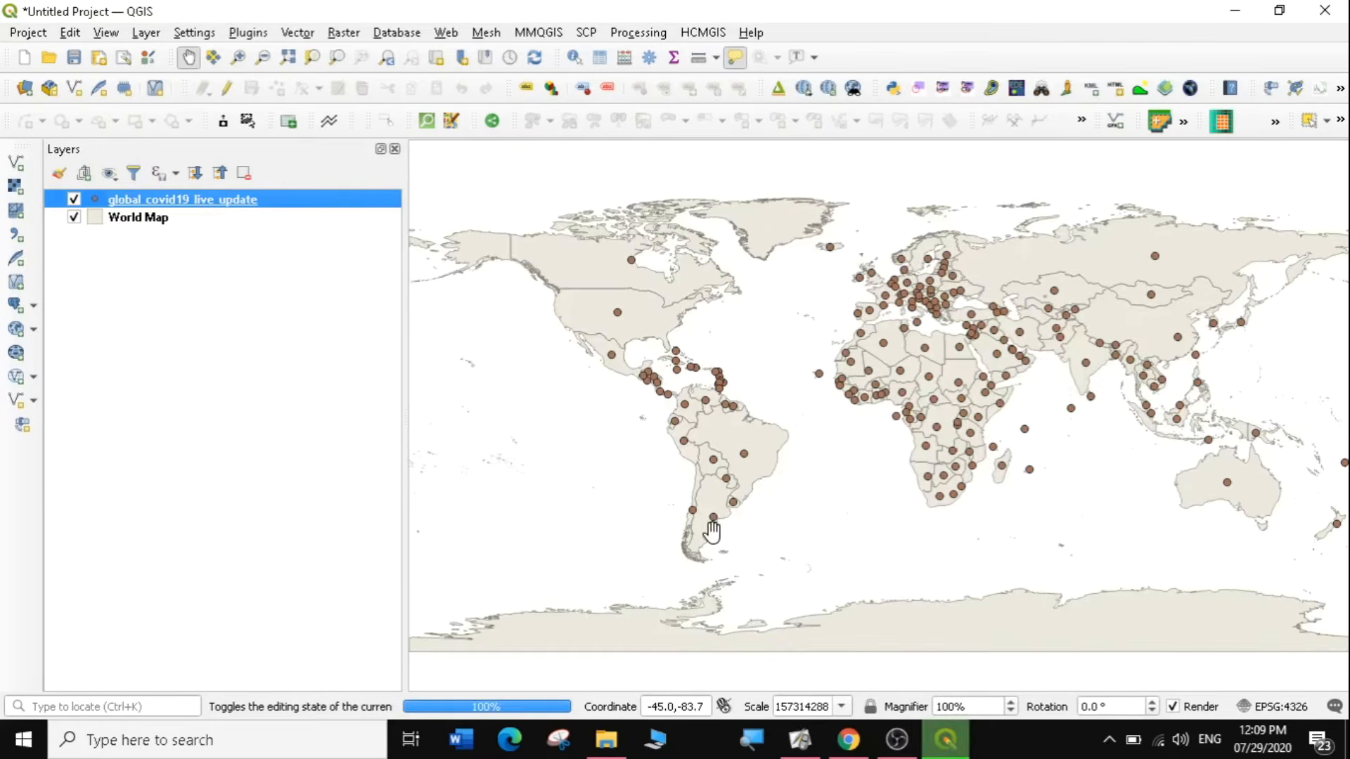
# Remove the original global_covid19_live_update layer from the project.
pyautogui.rightClick(175, 220)
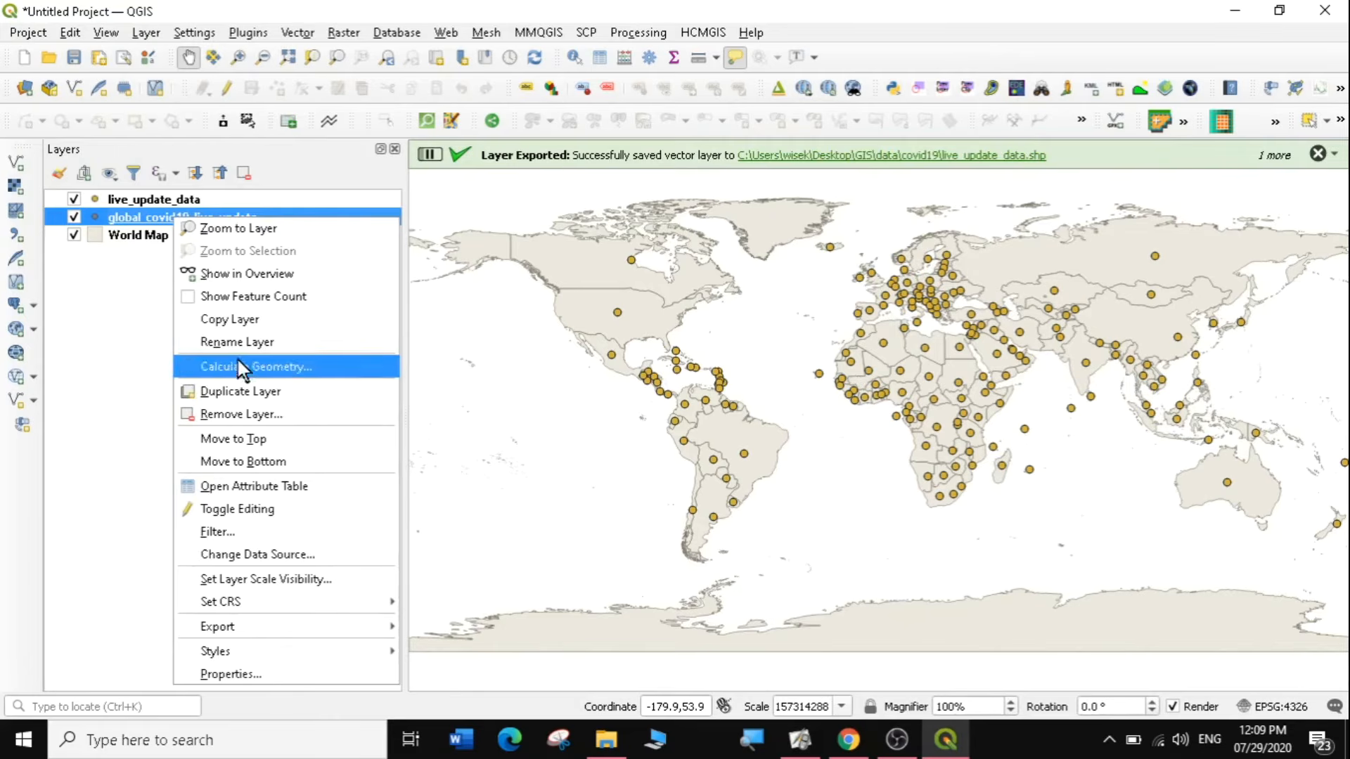
pyautogui.click(249, 415)
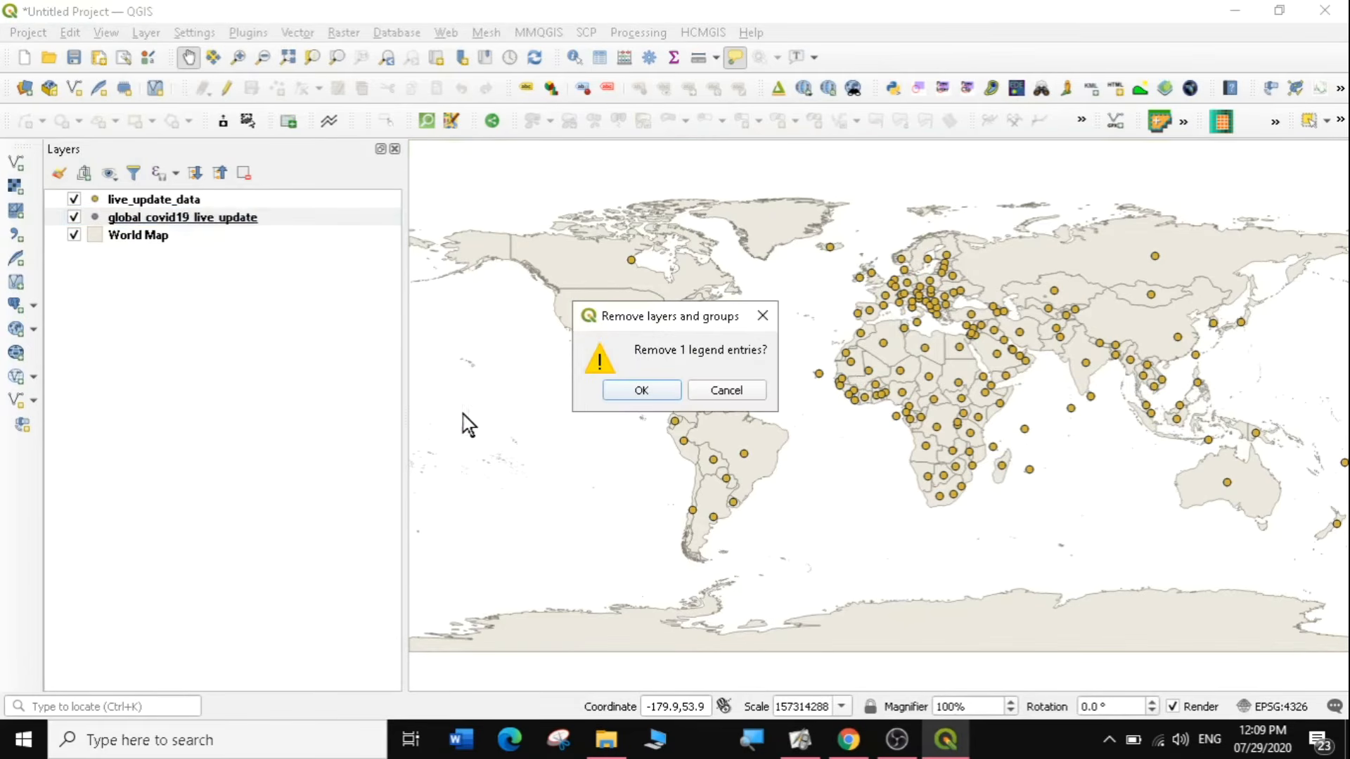
pyautogui.click(636, 391)
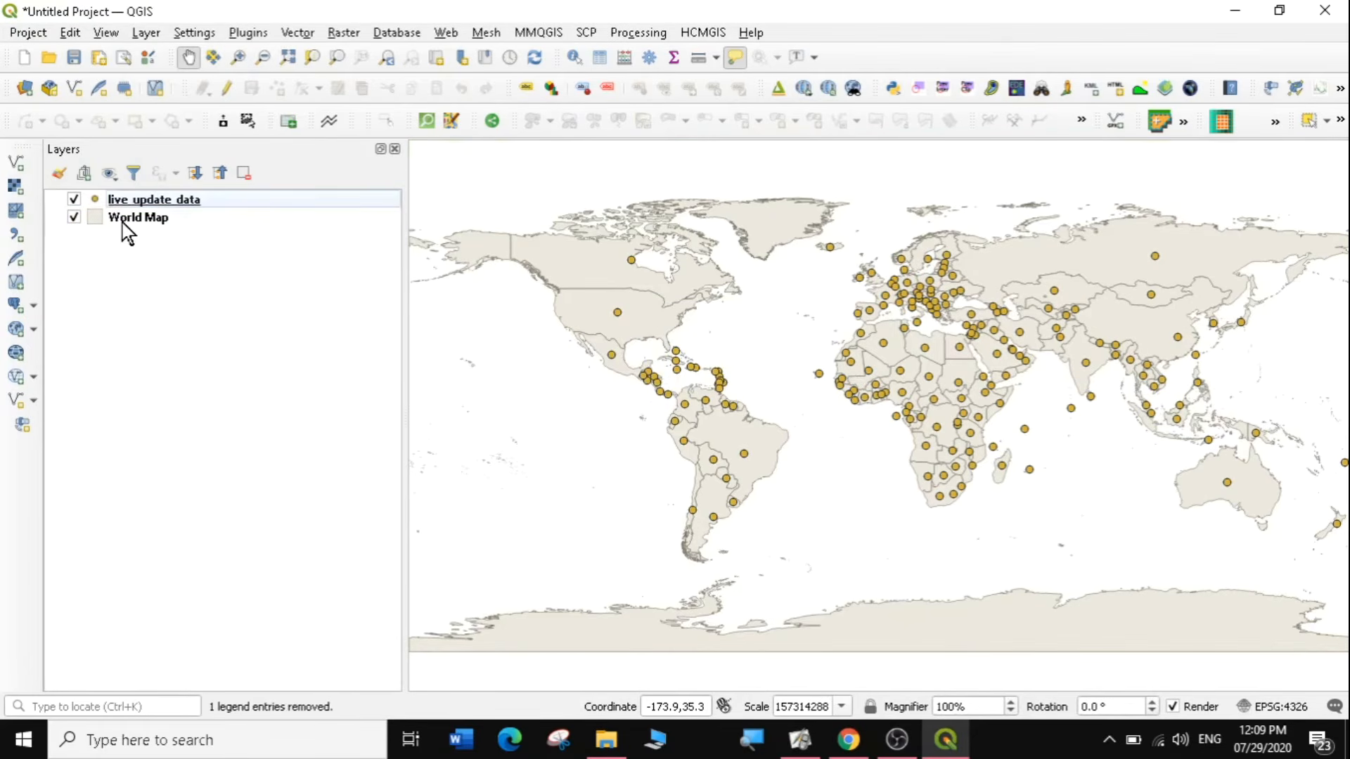
# Export the World Map layer as an ESRI Shapefile named world_map in the covid19 folder, adding it to the map.
pyautogui.rightClick(124, 221)
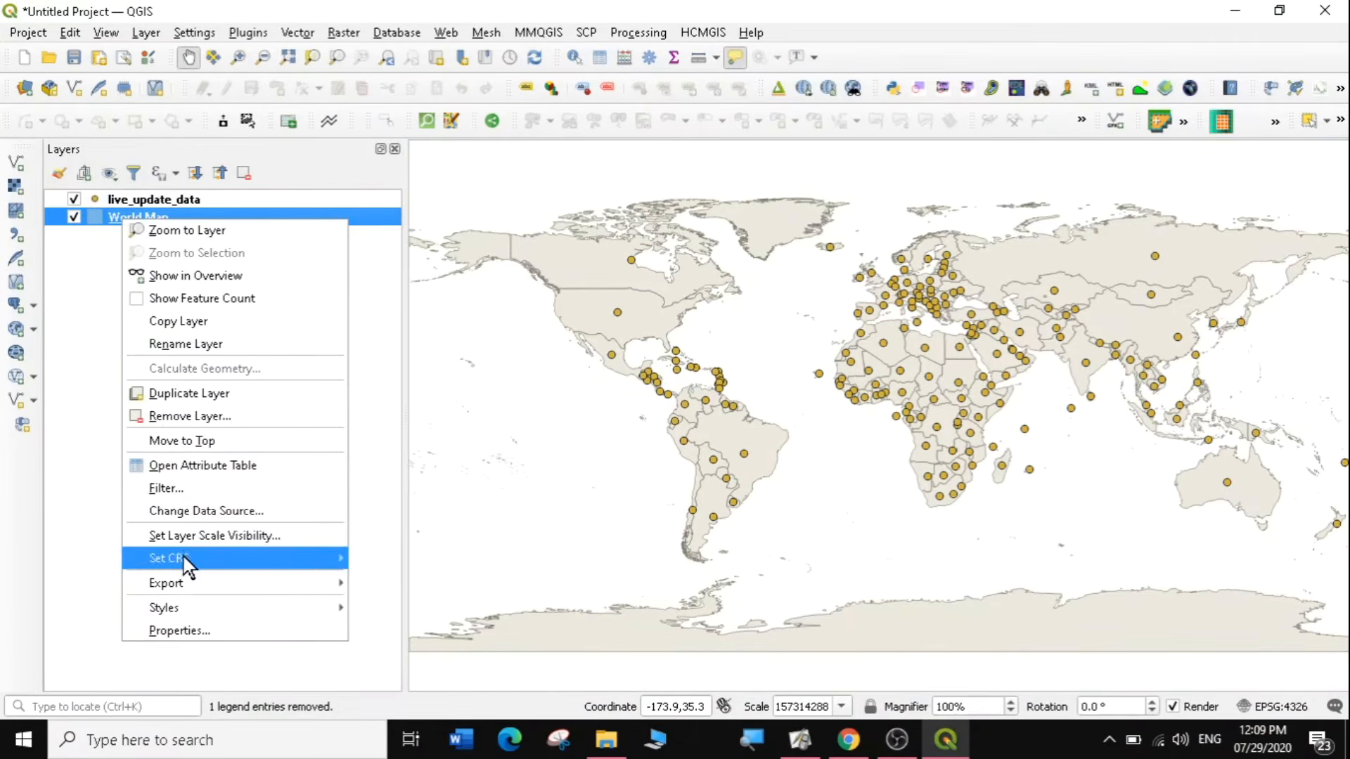
pyautogui.moveTo(189, 590)
pyautogui.click(414, 594)
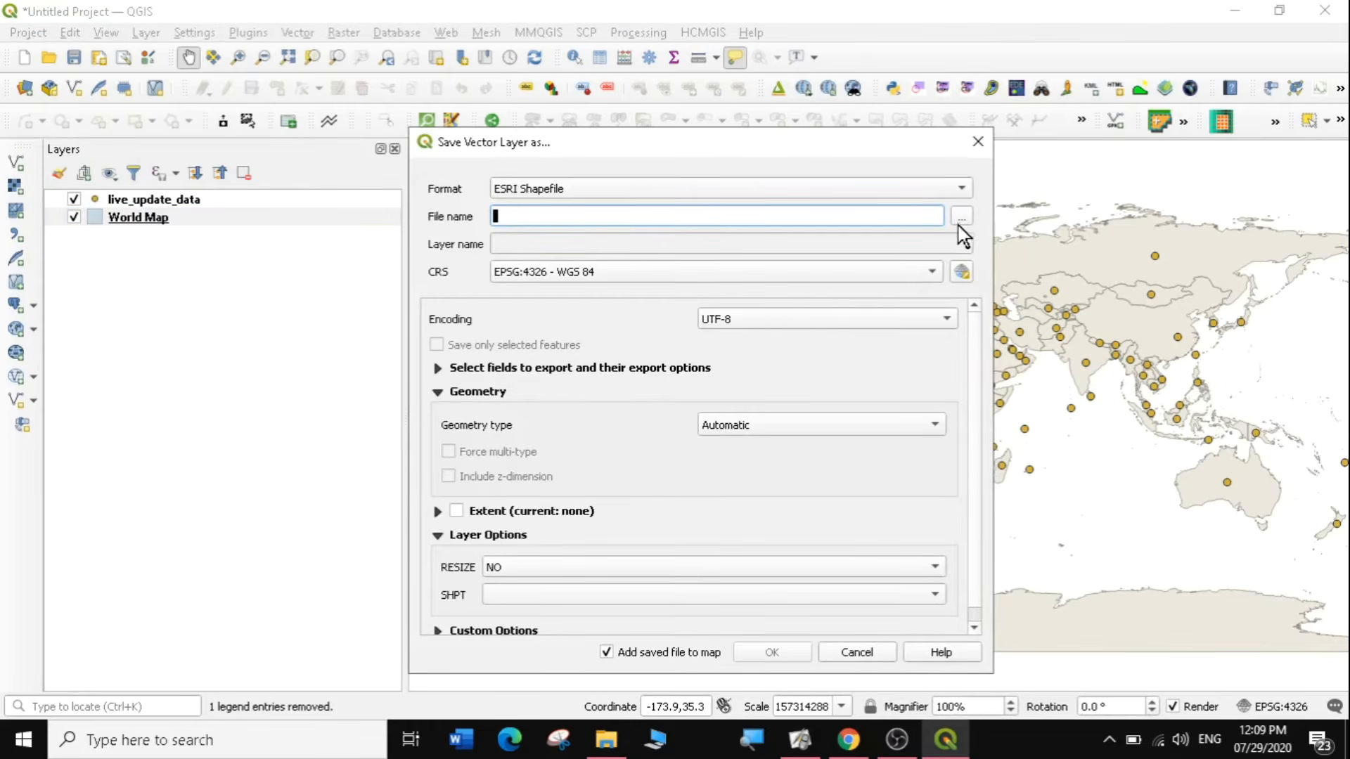
pyautogui.click(956, 221)
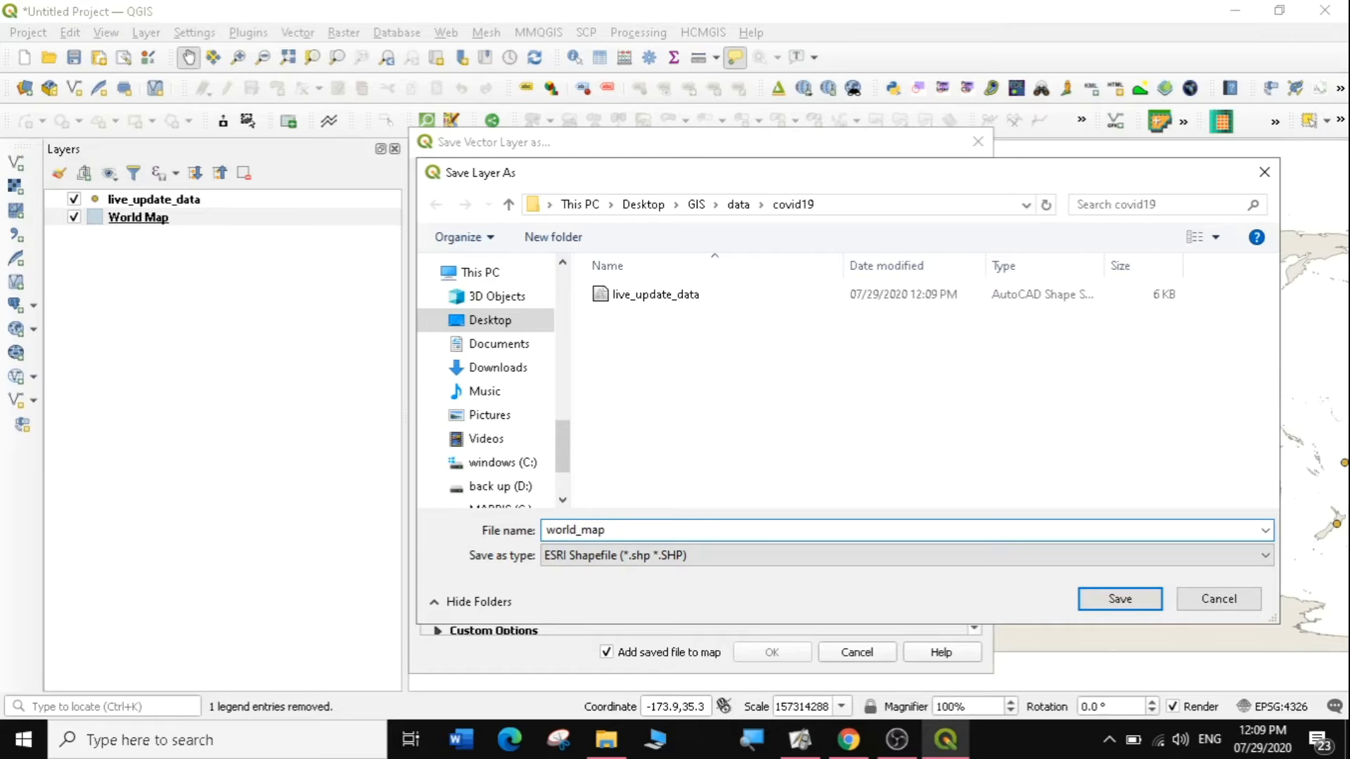
pyautogui.click(1093, 598)
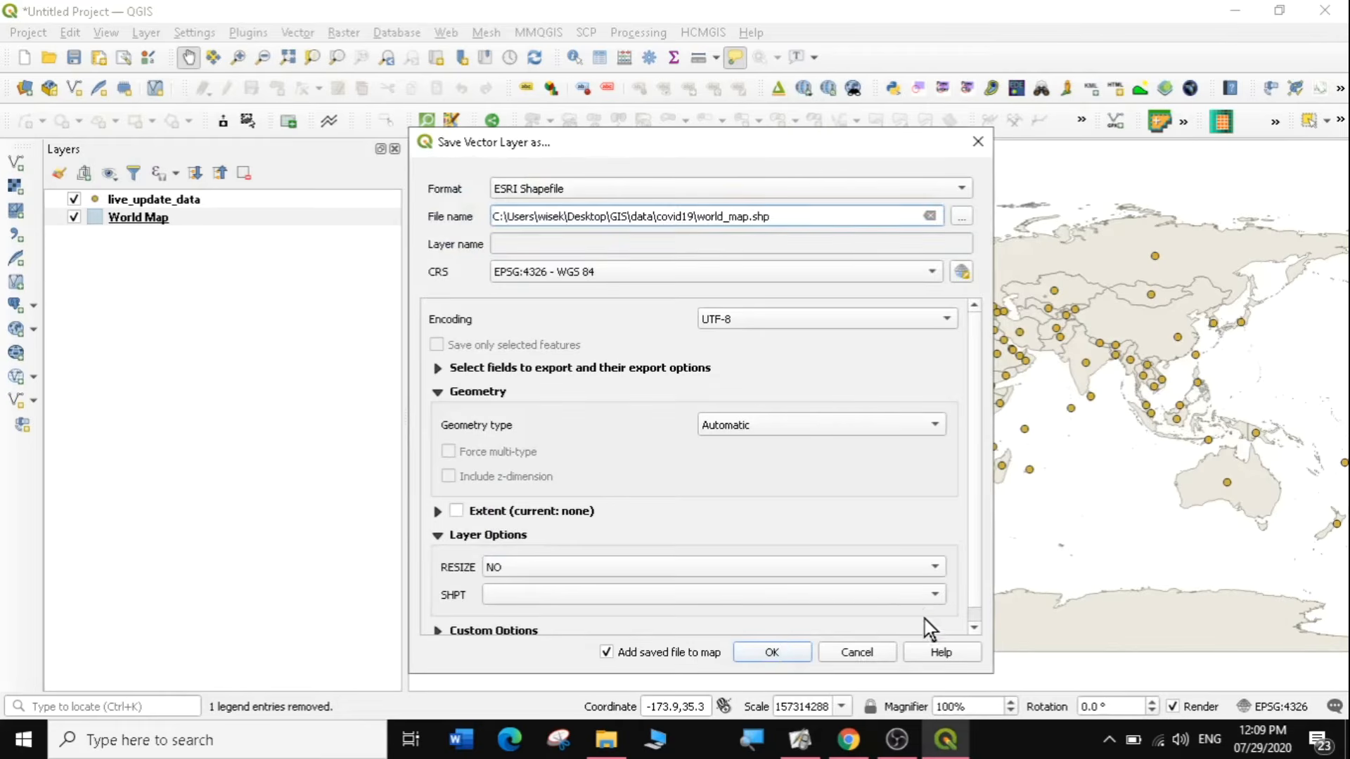
pyautogui.click(786, 642)
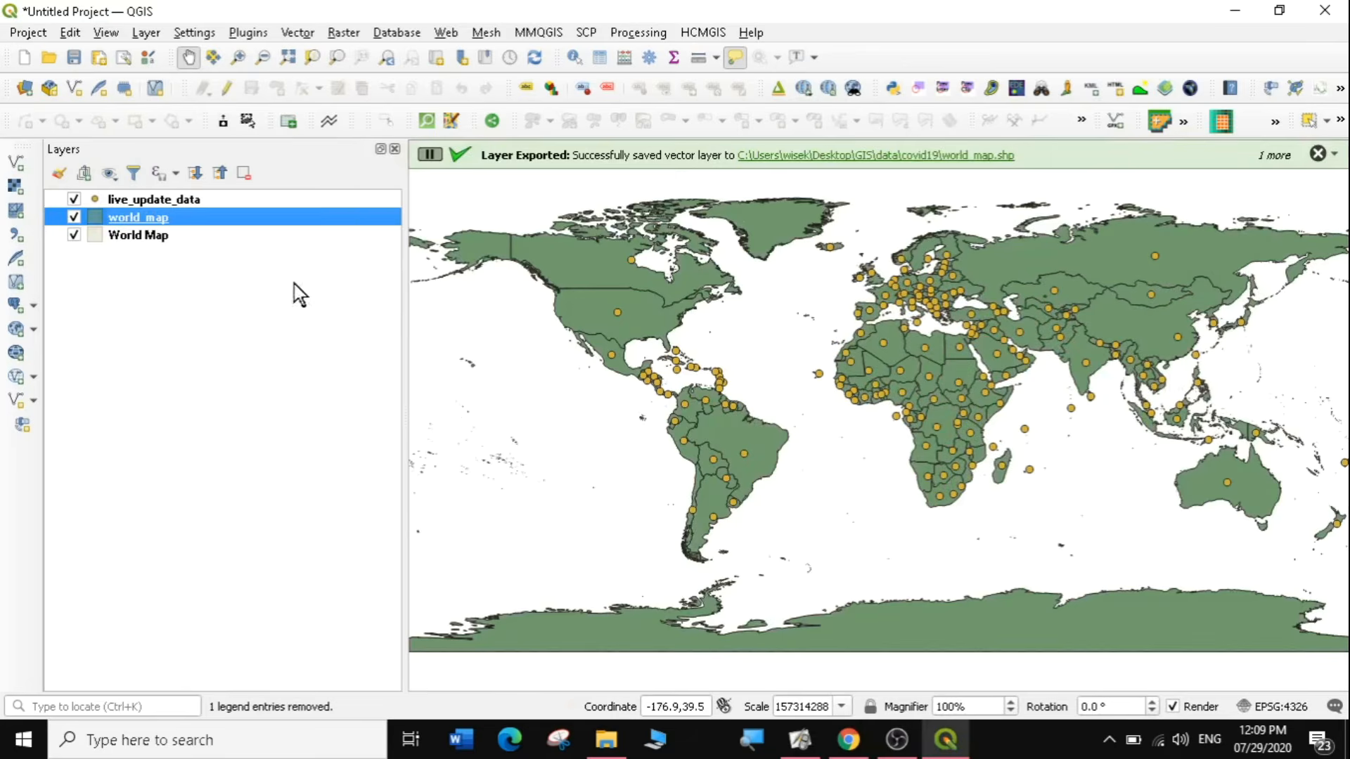
# Remove the original World Map layer from the project, keeping the exported world_map layer.
pyautogui.click(130, 237)
pyautogui.rightClick(134, 235)
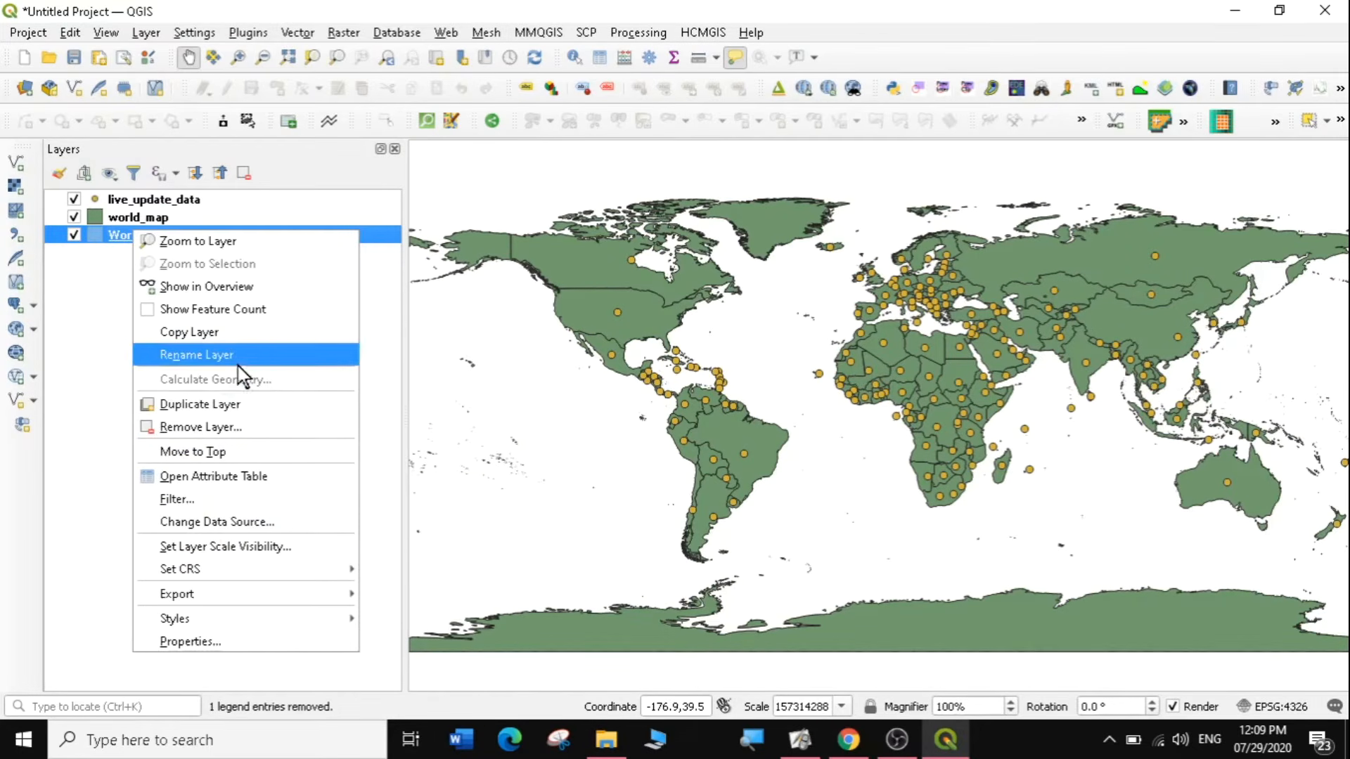
pyautogui.click(223, 426)
pyautogui.click(639, 393)
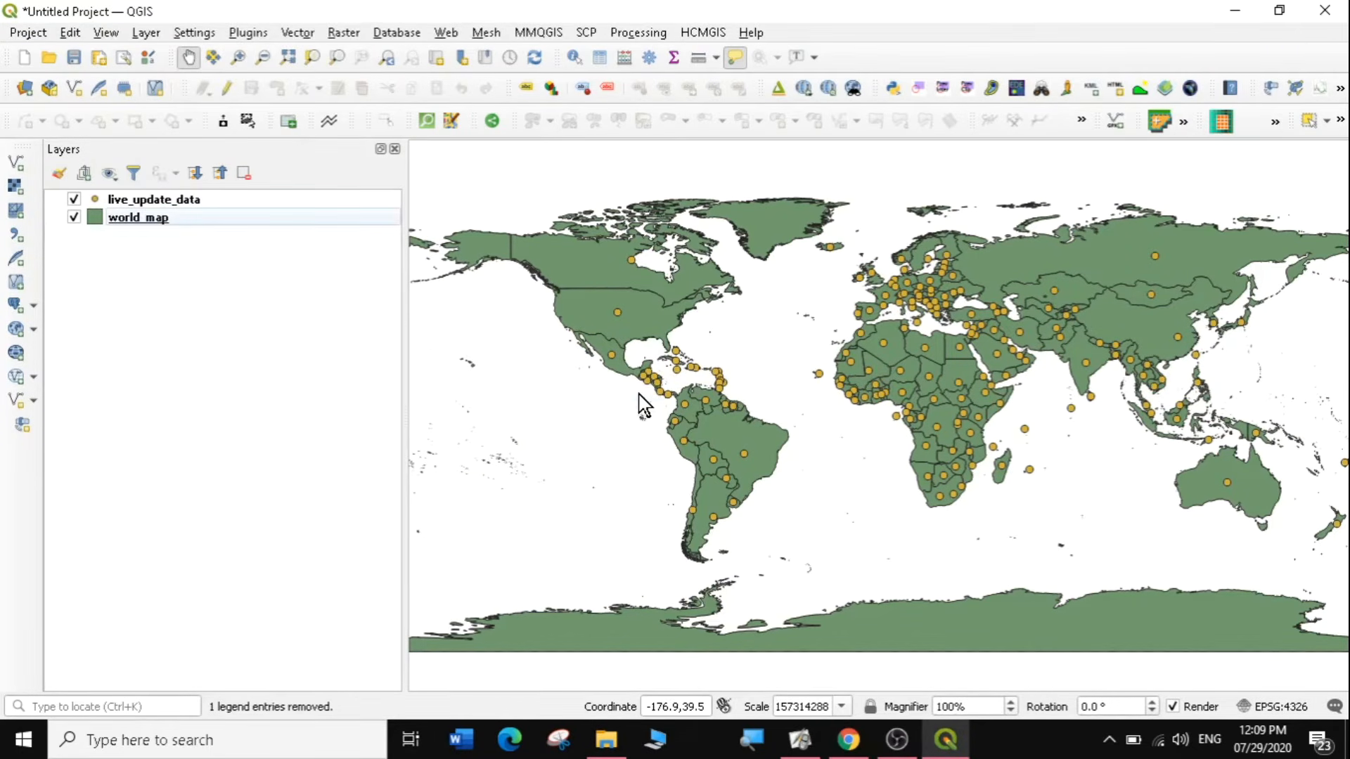
# Turn on single labels for the world_map layer, using the NAME field as the label value.
pyautogui.rightClick(147, 218)
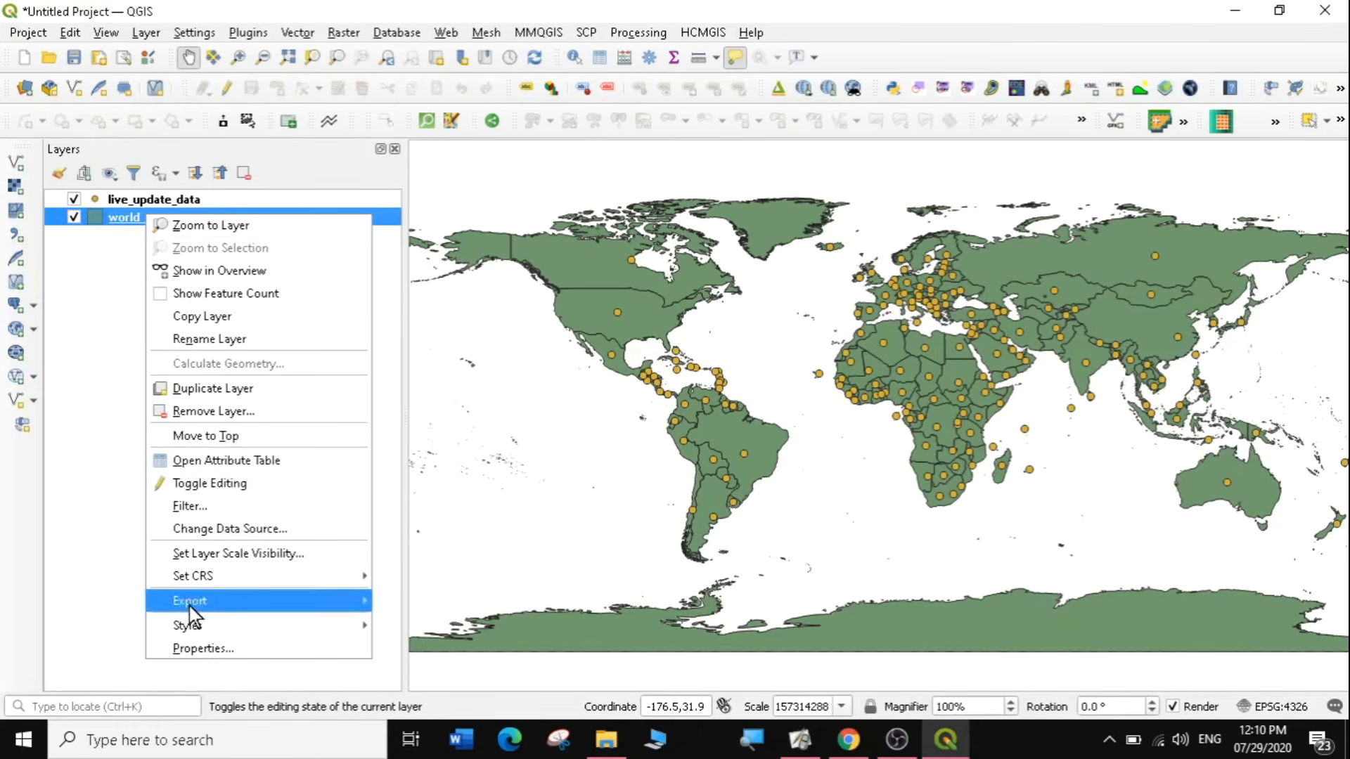
pyautogui.click(202, 643)
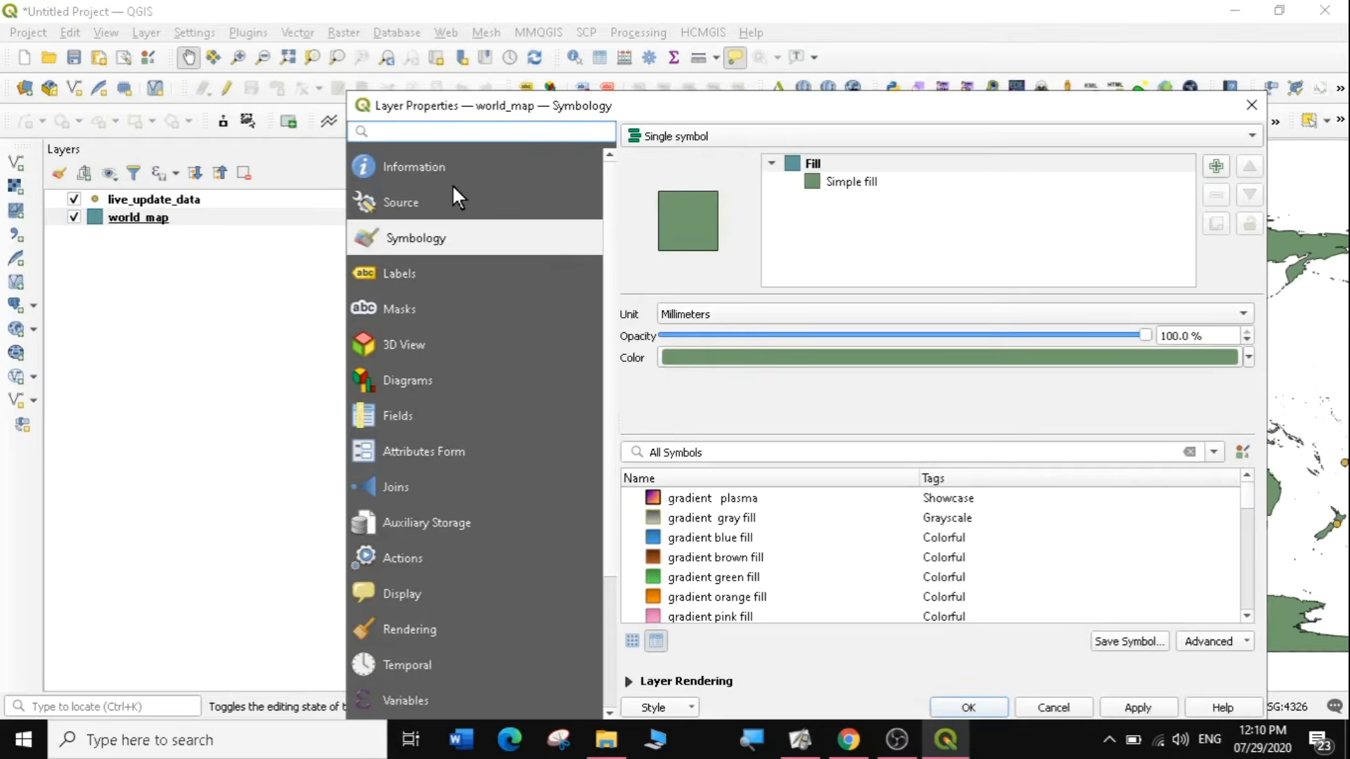
pyautogui.click(402, 271)
pyautogui.click(720, 136)
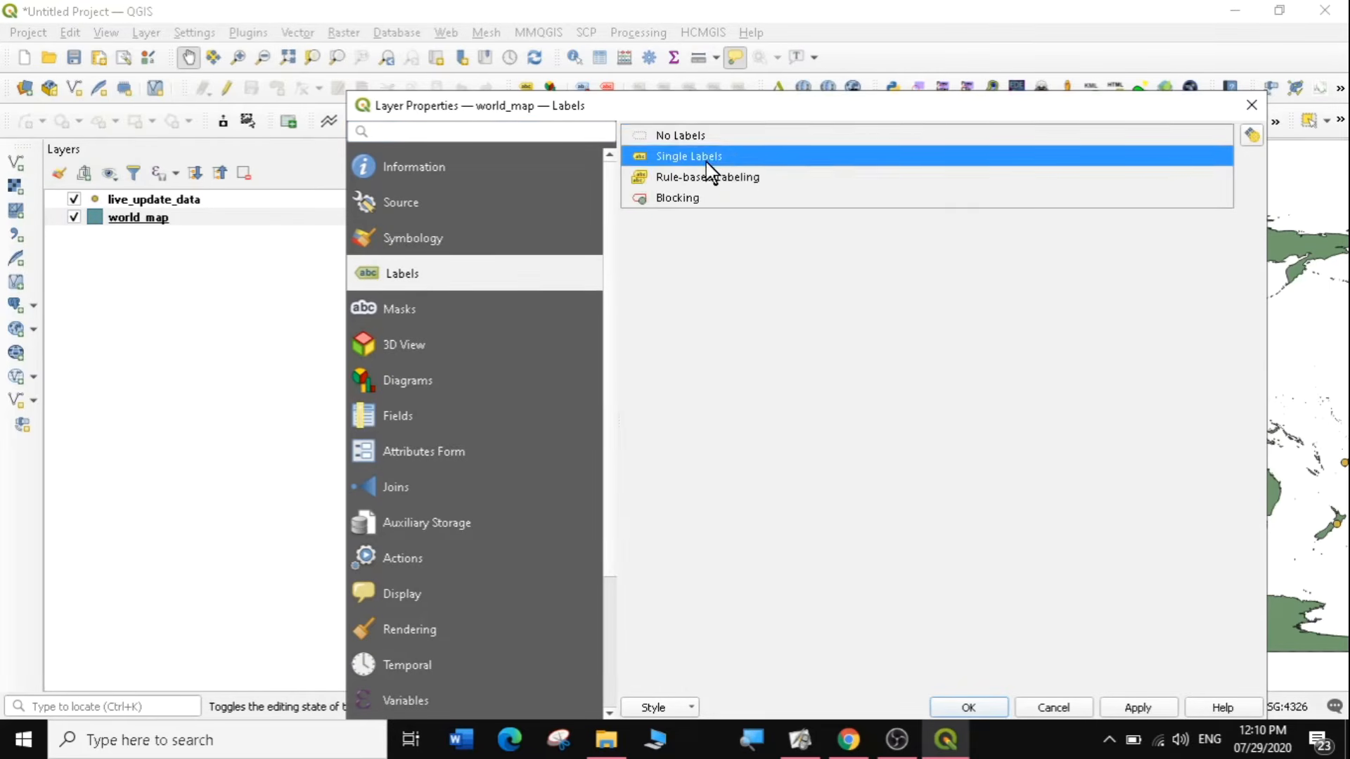
pyautogui.click(717, 170)
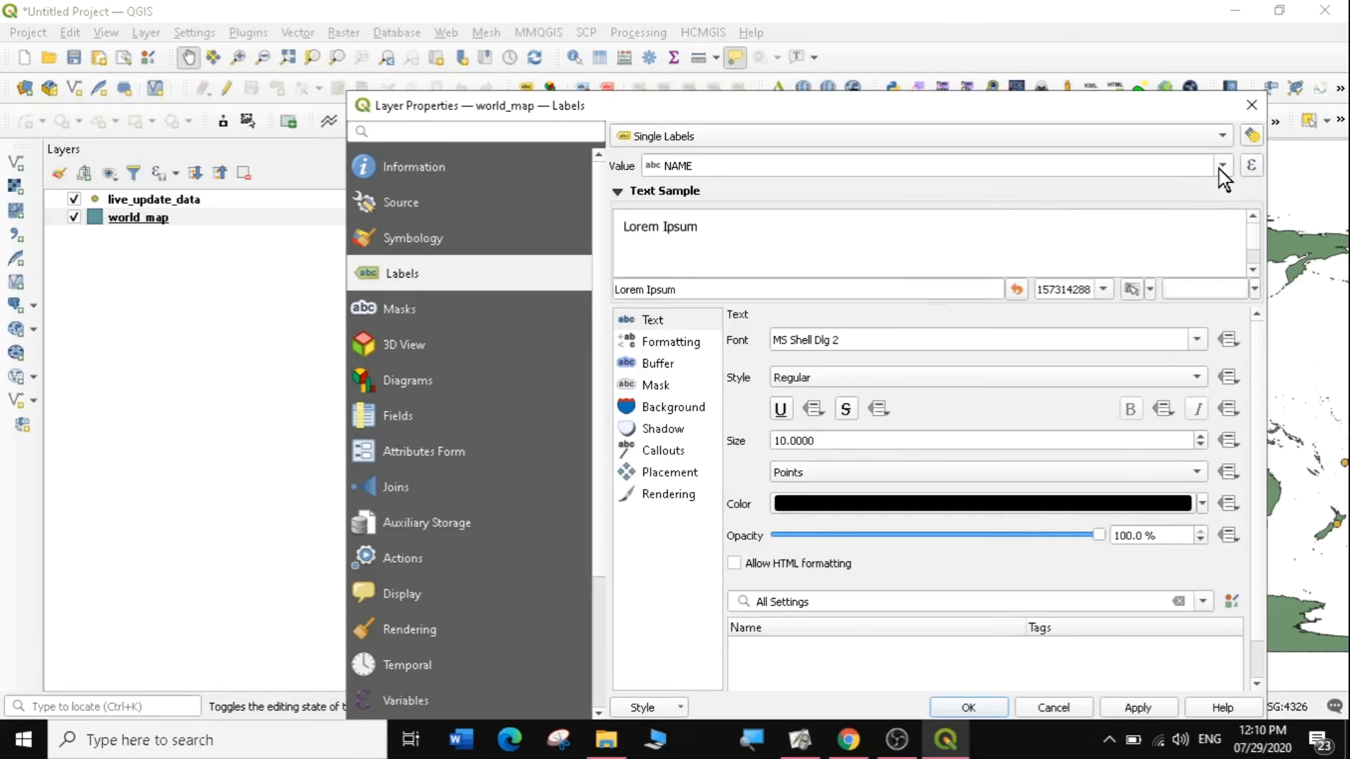
pyautogui.click(1218, 169)
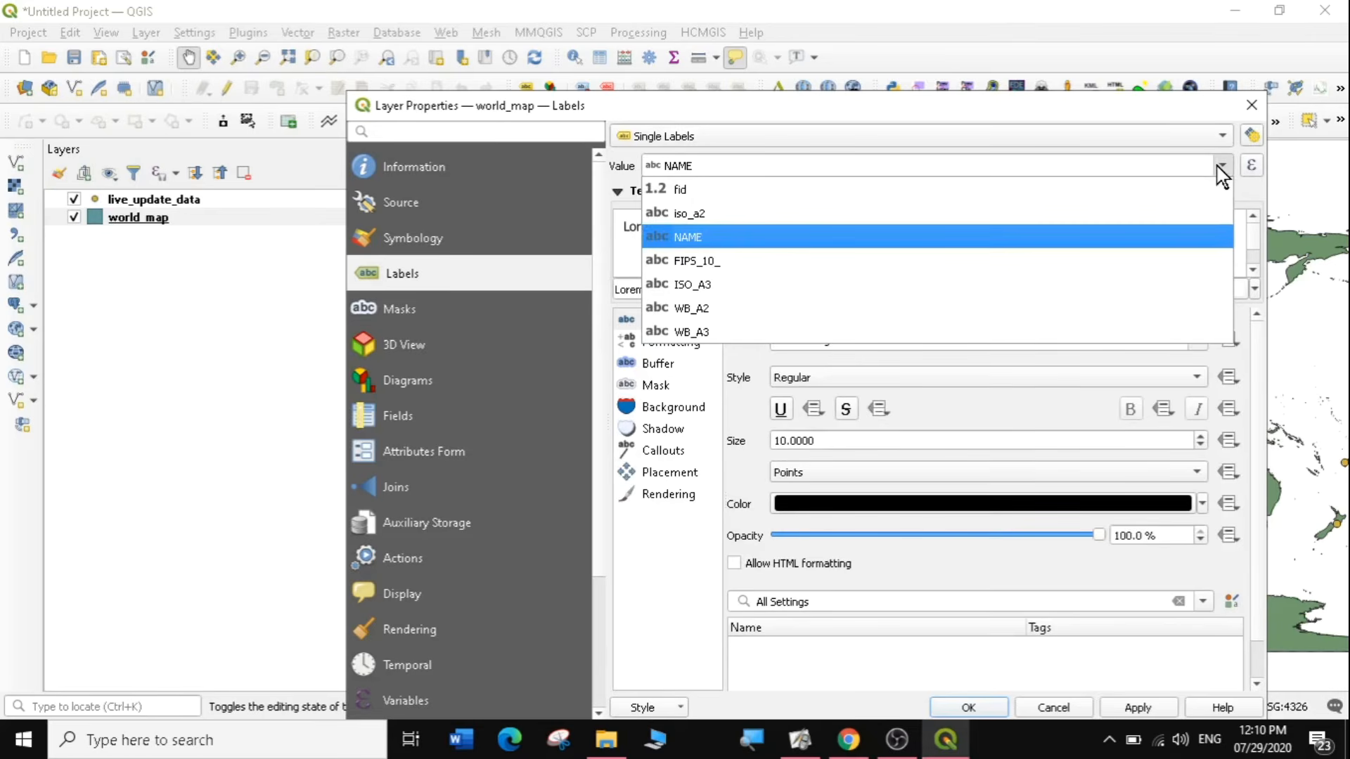
pyautogui.click(739, 237)
# Set the world_map label text color to a saturated pink and apply the layer properties.
pyautogui.click(653, 322)
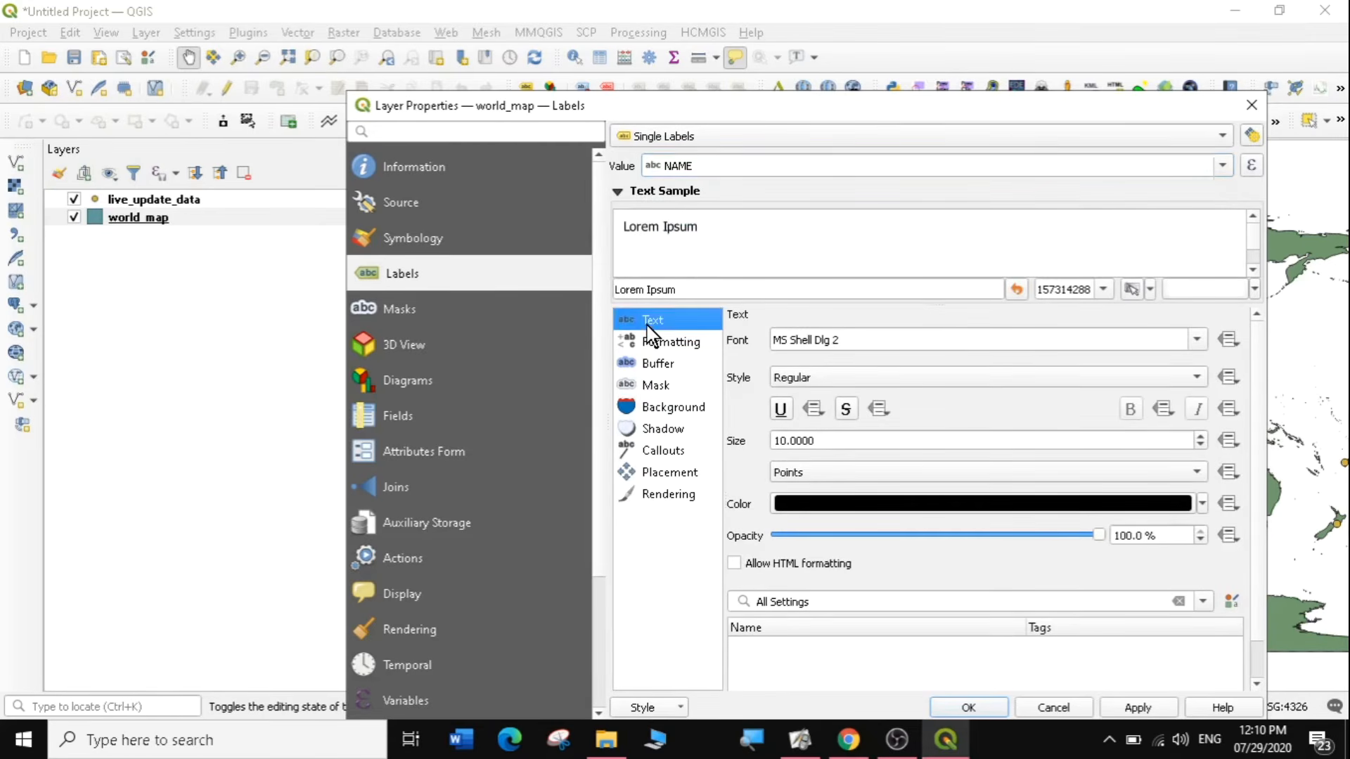
pyautogui.click(1202, 505)
pyautogui.click(940, 493)
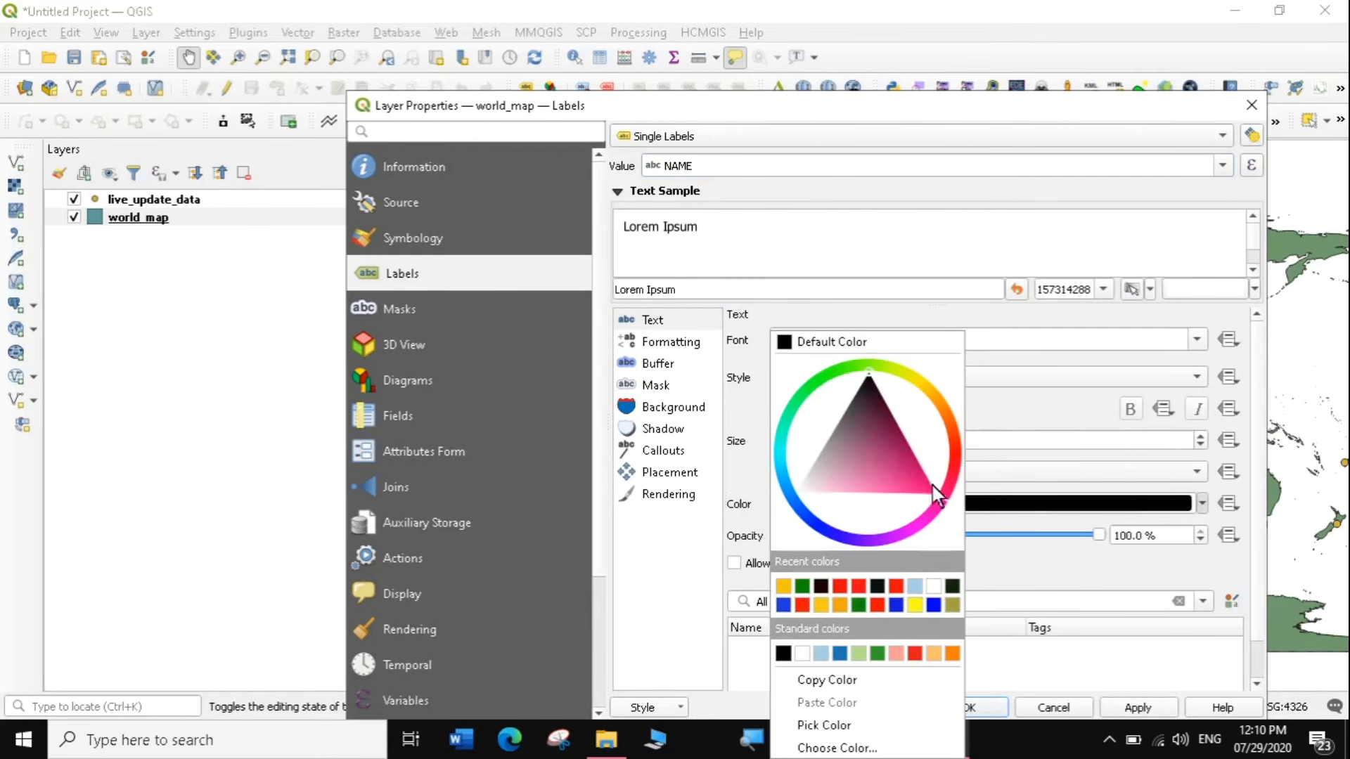
pyautogui.click(1040, 416)
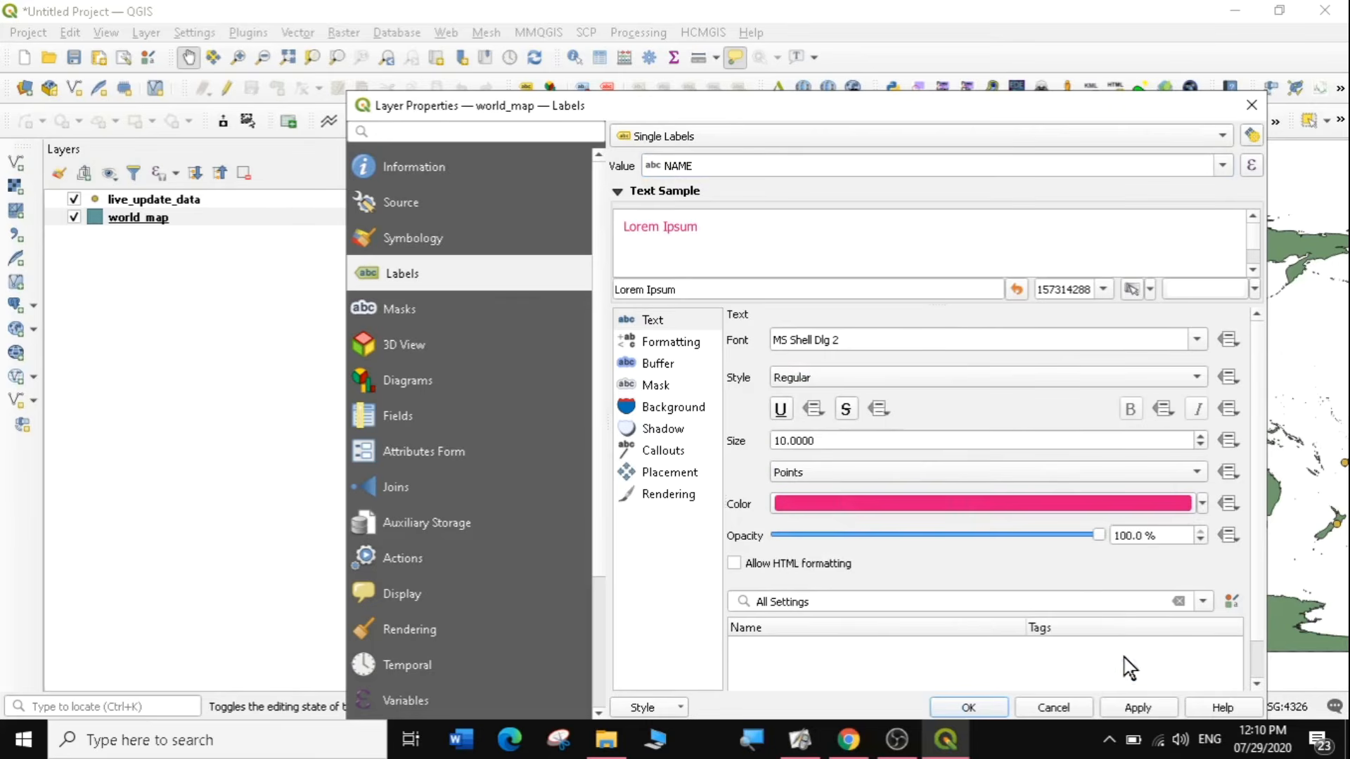
pyautogui.click(1133, 707)
pyautogui.click(969, 707)
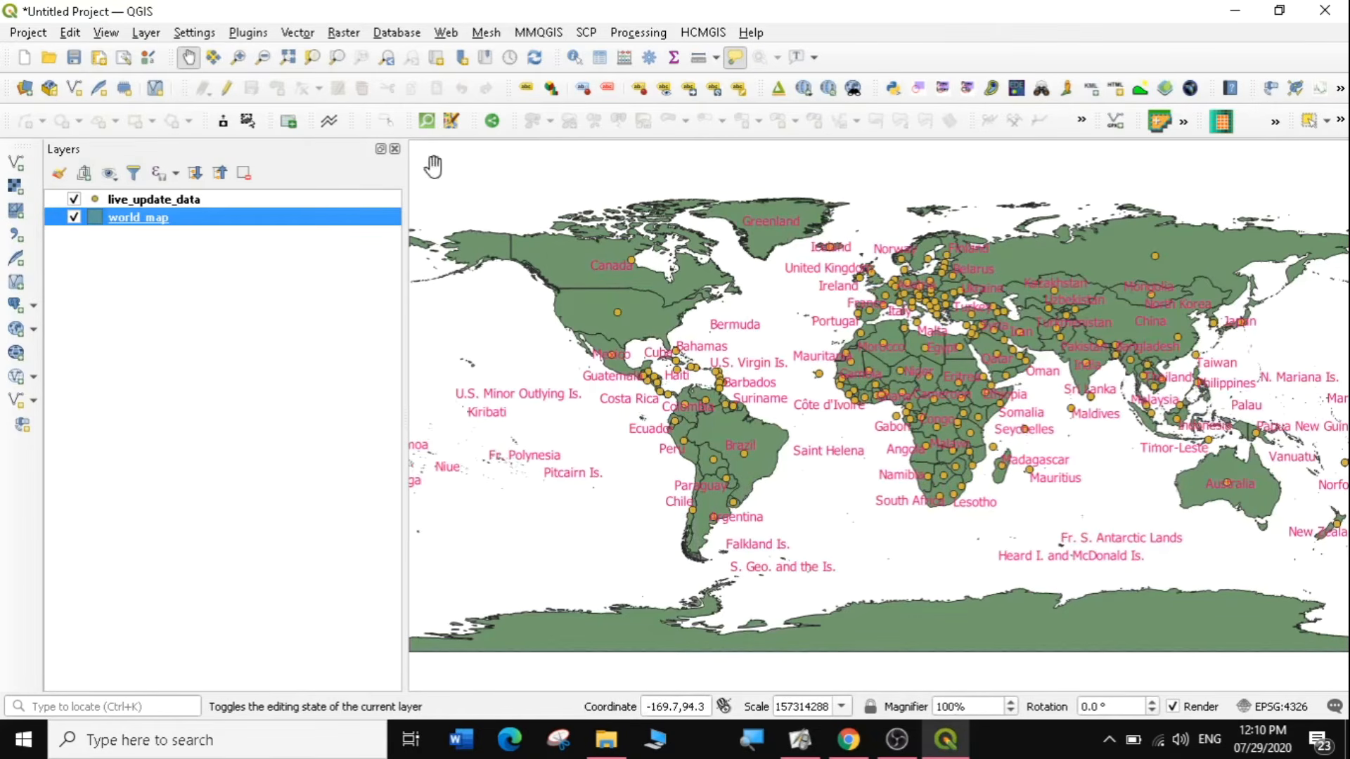
# Examine the case fields in the attribute table of live_update_data, closing the table when done.
pyautogui.click(176, 194)
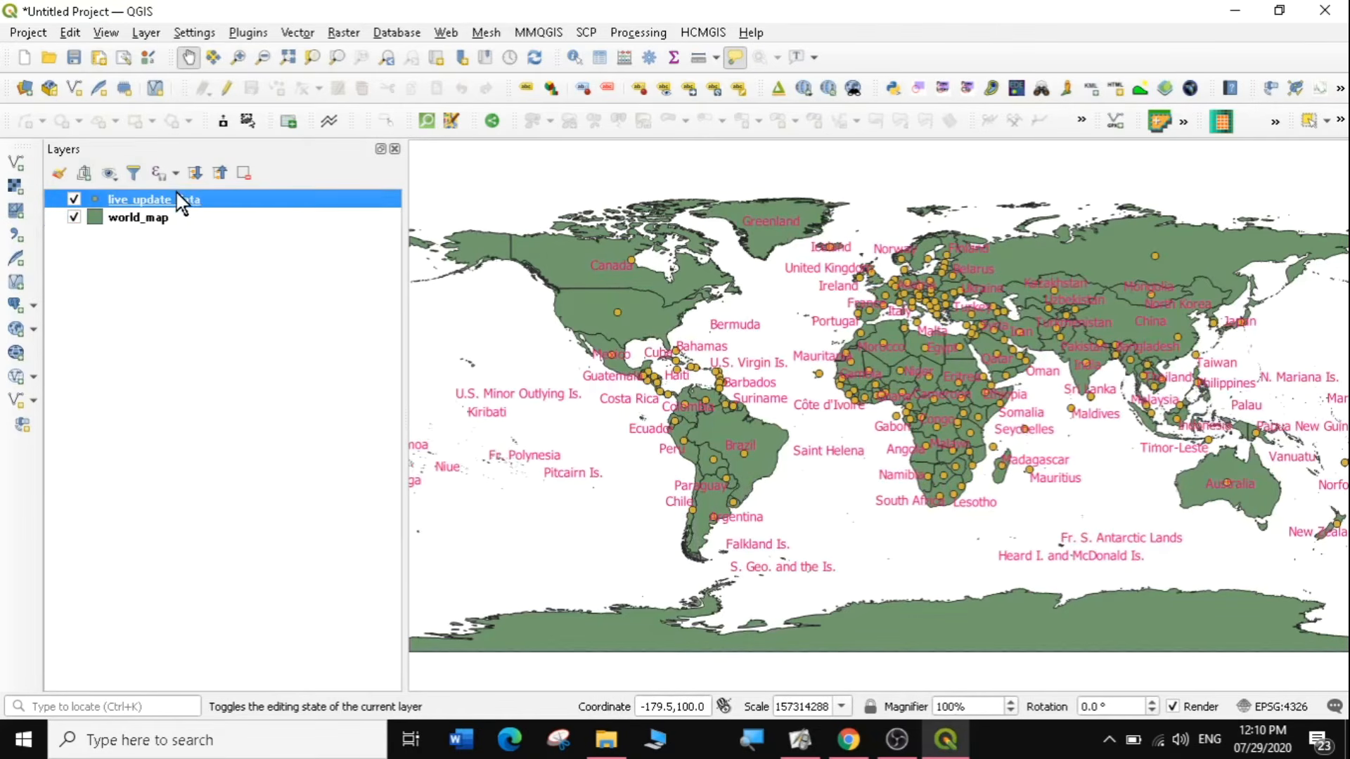
pyautogui.rightClick(175, 195)
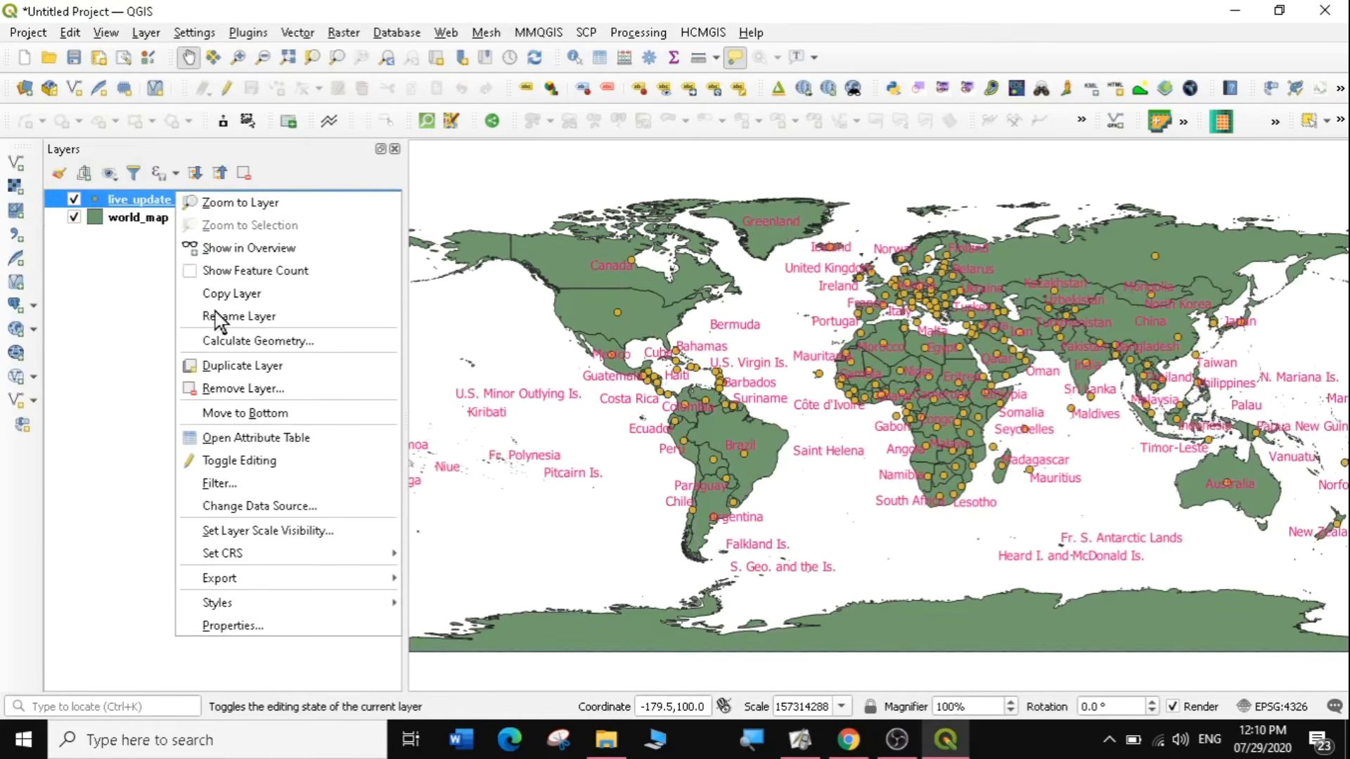
pyautogui.click(238, 438)
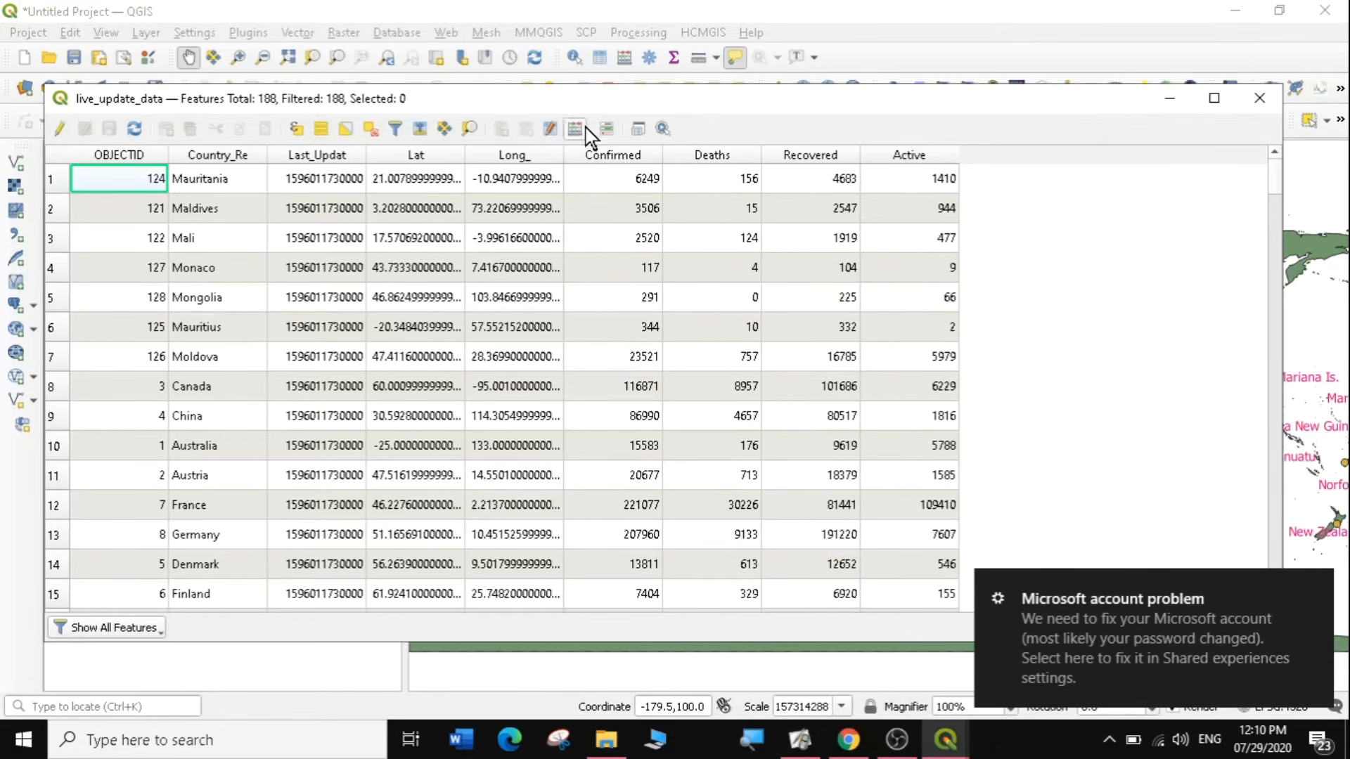
pyautogui.click(1259, 98)
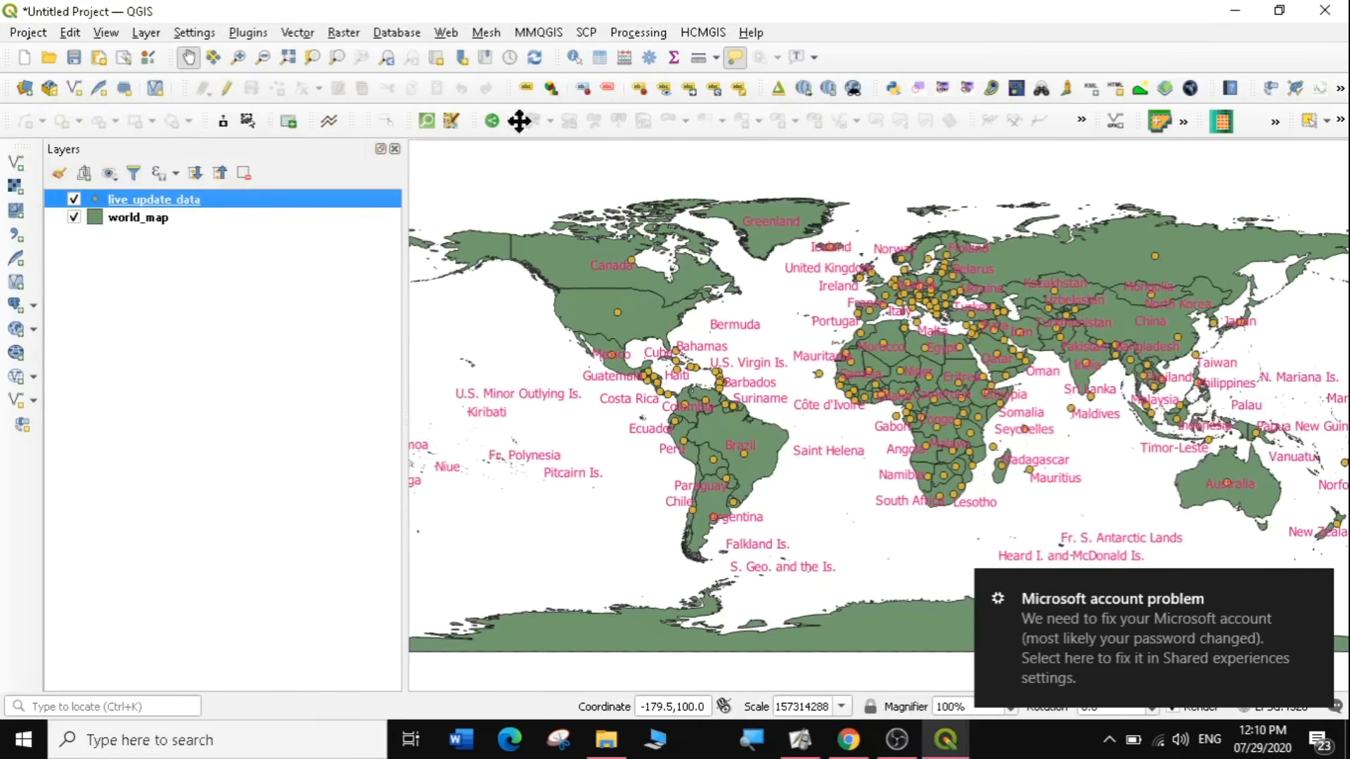
# Create three extra copies of the COVID-19 point layer, duplicating live_update_data twice and its first copy once.
pyautogui.rightClick(153, 199)
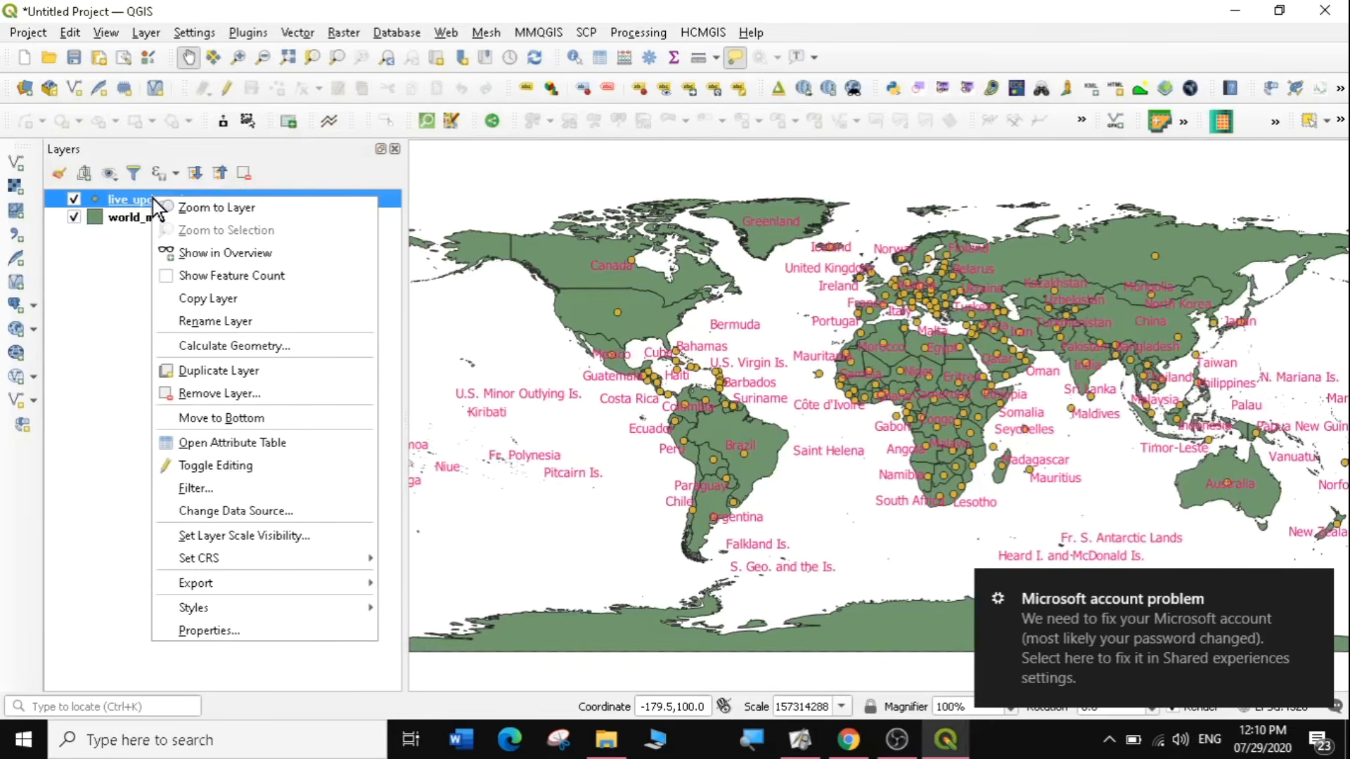
pyautogui.click(245, 371)
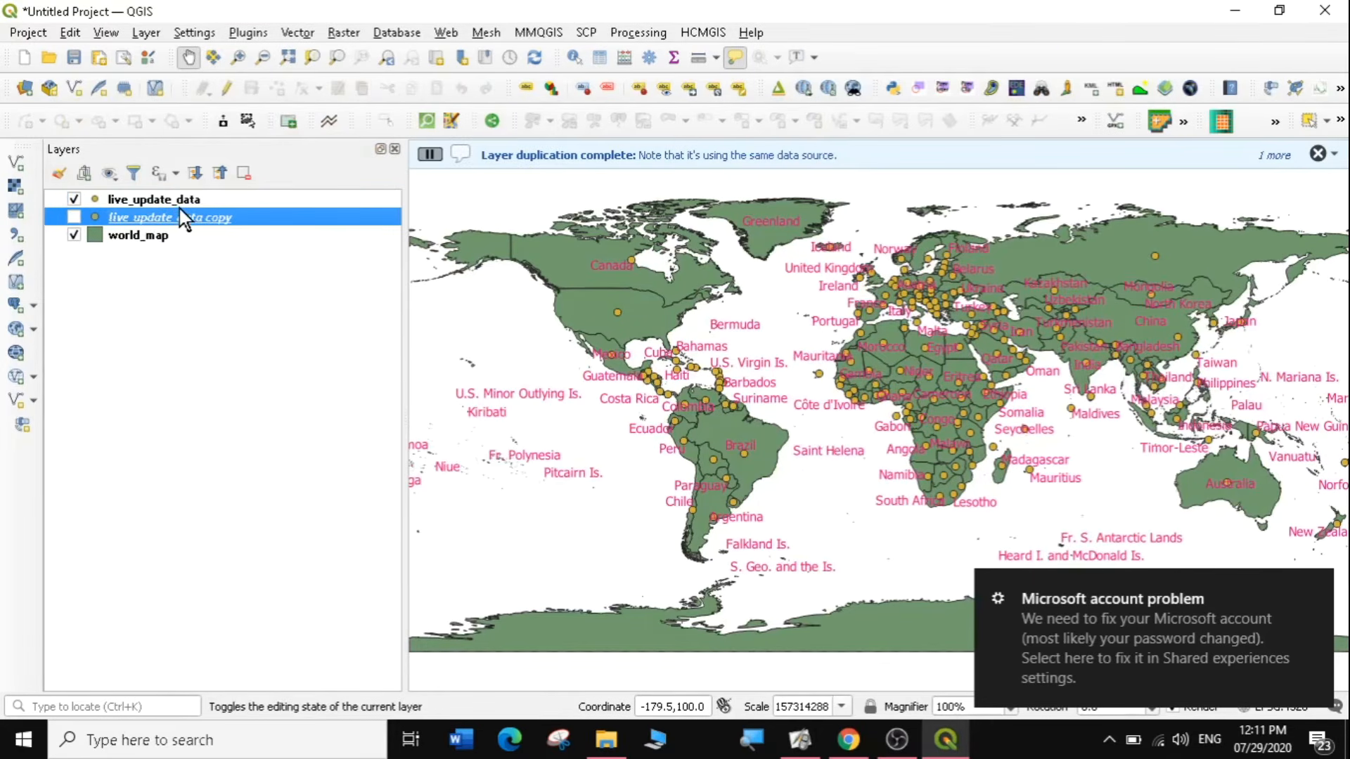
pyautogui.rightClick(183, 200)
pyautogui.click(211, 372)
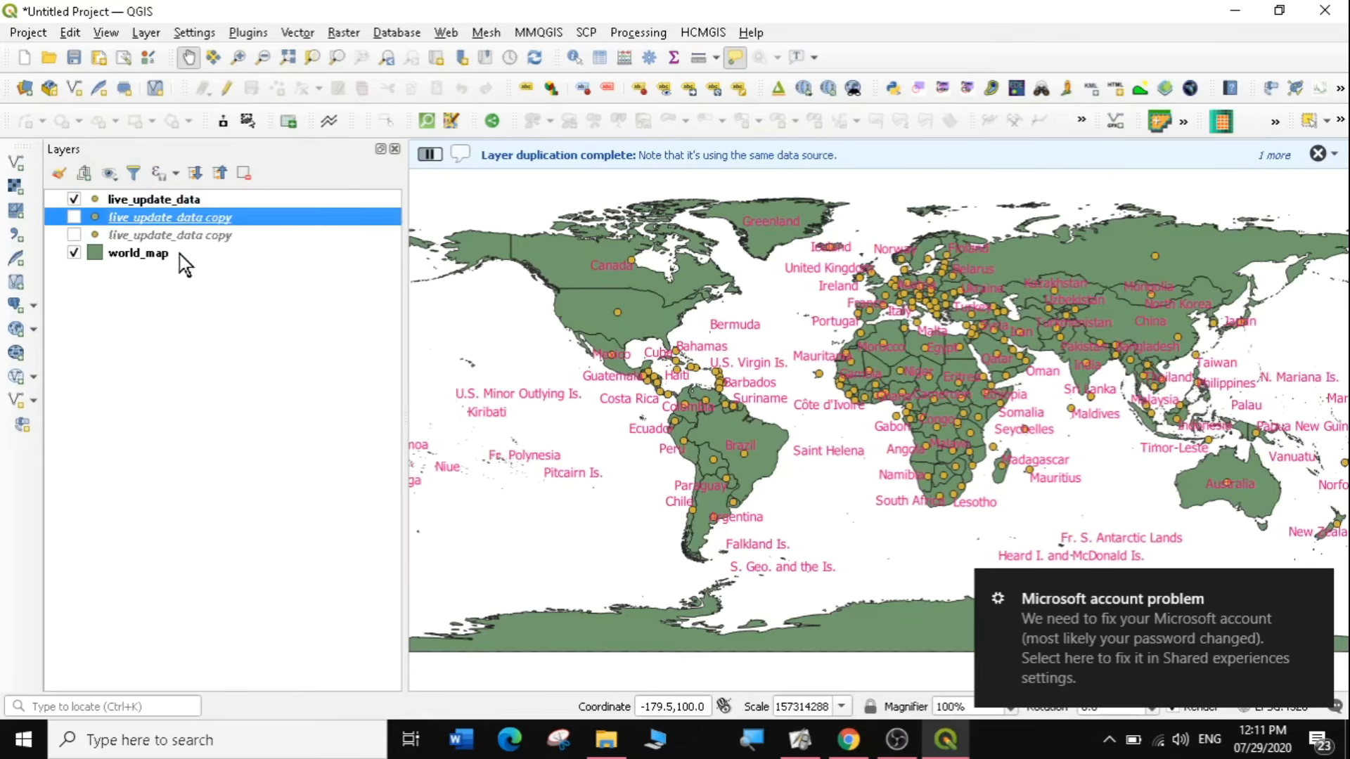
pyautogui.rightClick(178, 214)
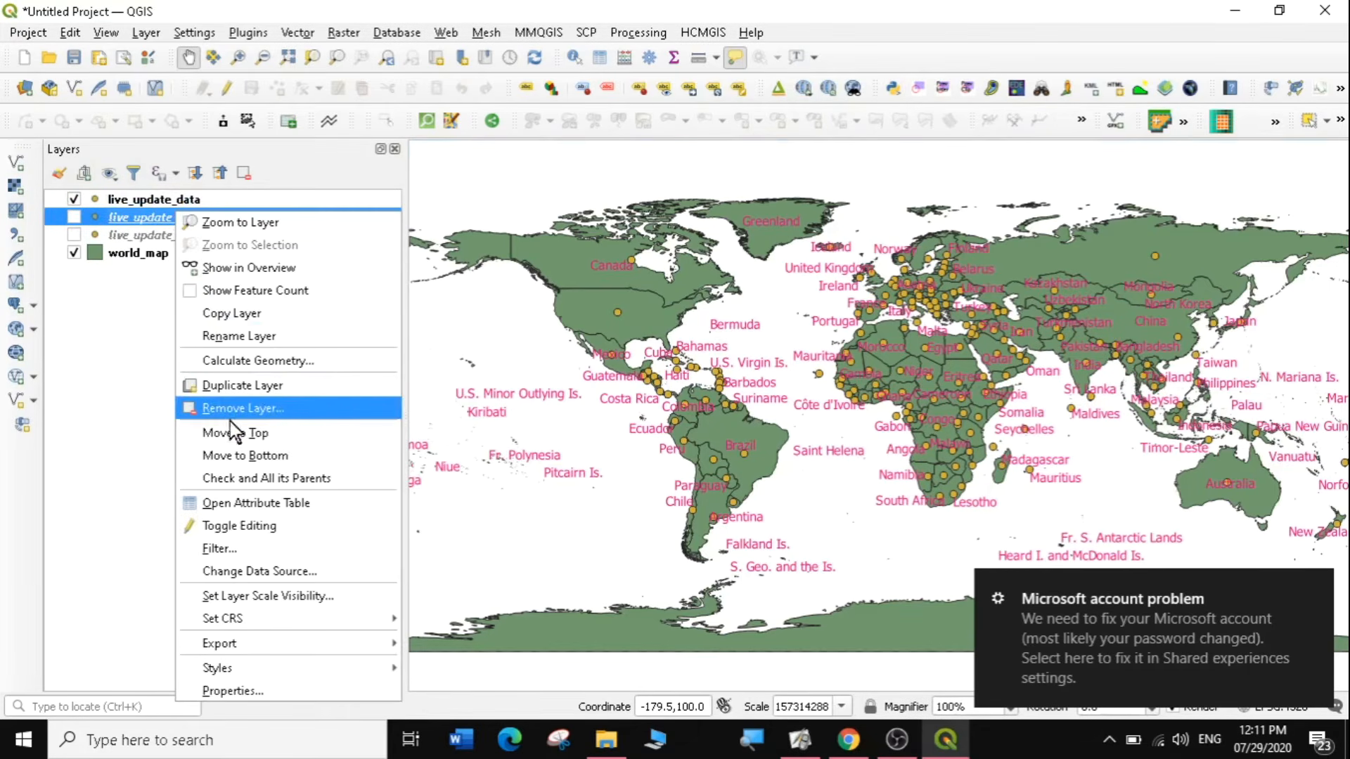
pyautogui.click(267, 388)
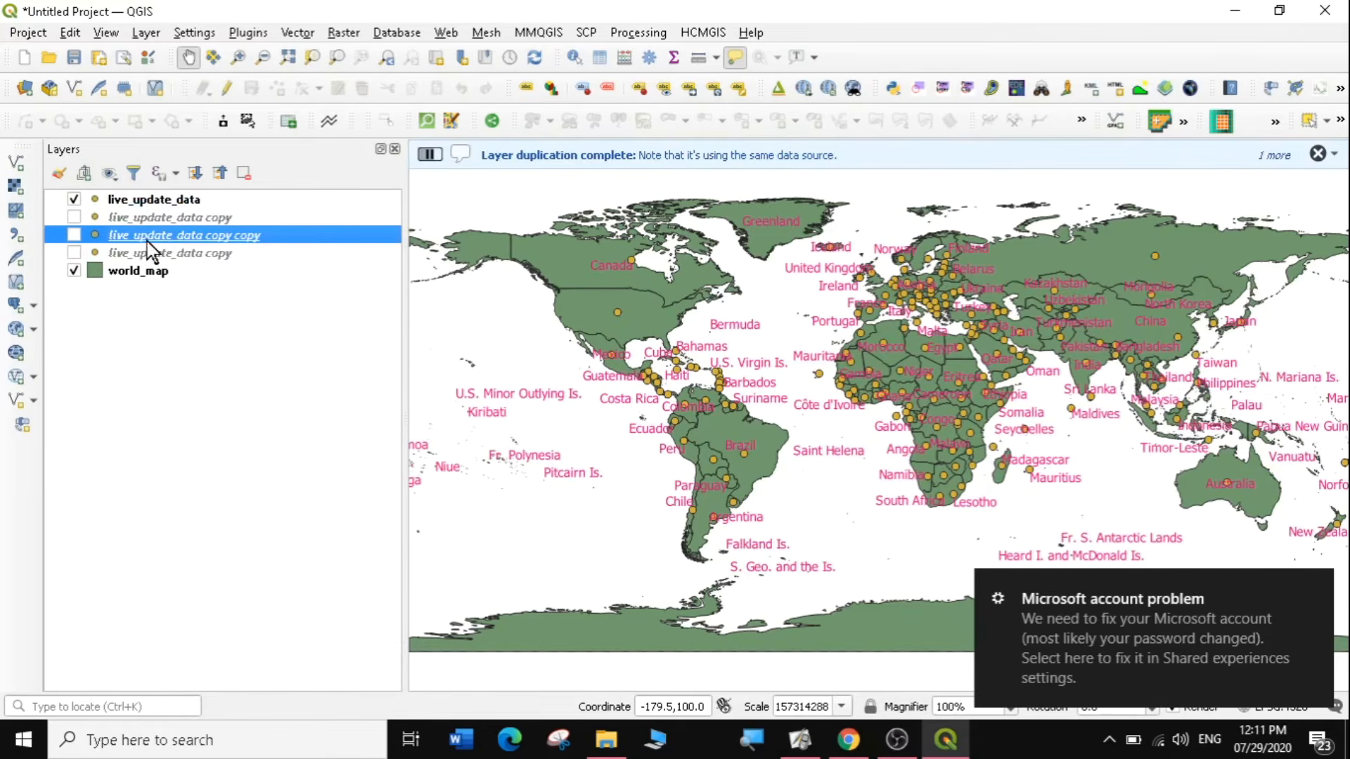
pyautogui.click(133, 327)
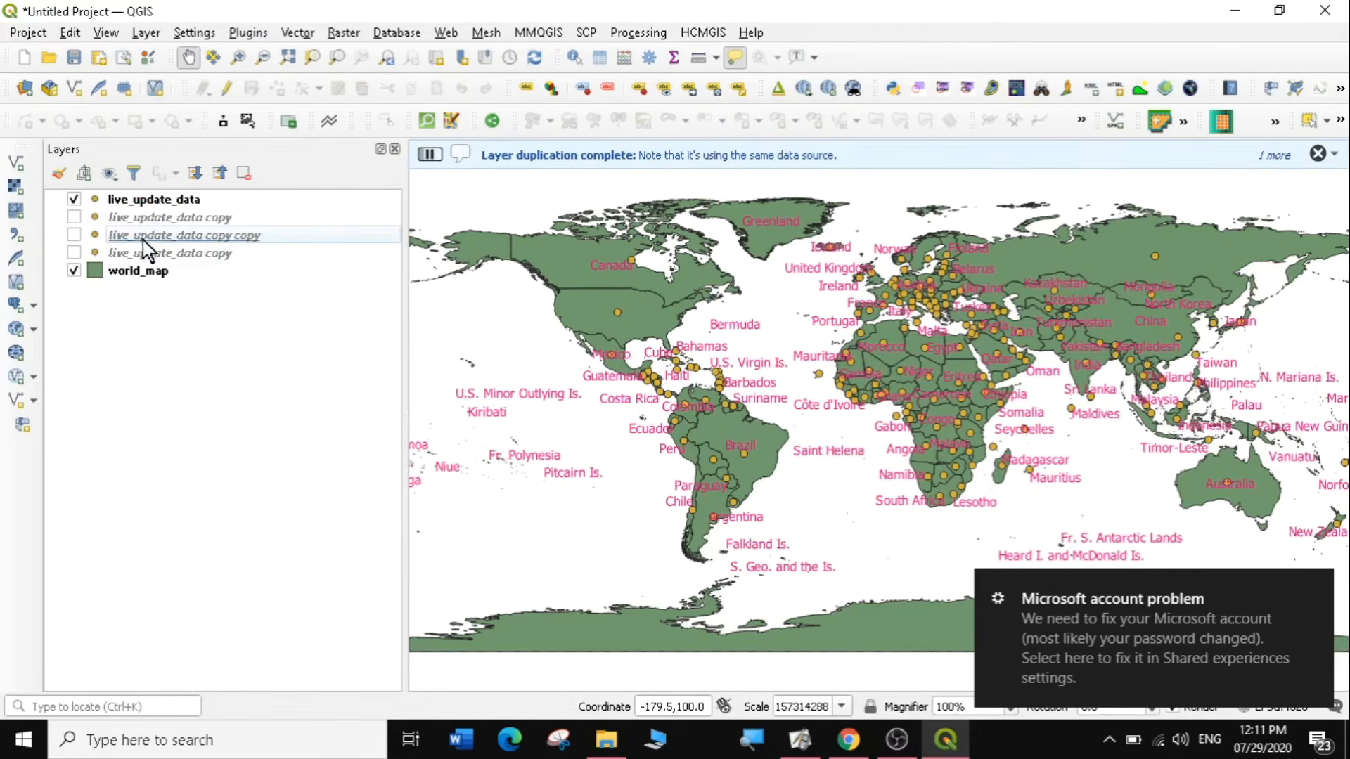
# Change the live_update_data symbology to Graduated, with the Confirmed field as the value.
pyautogui.rightClick(128, 200)
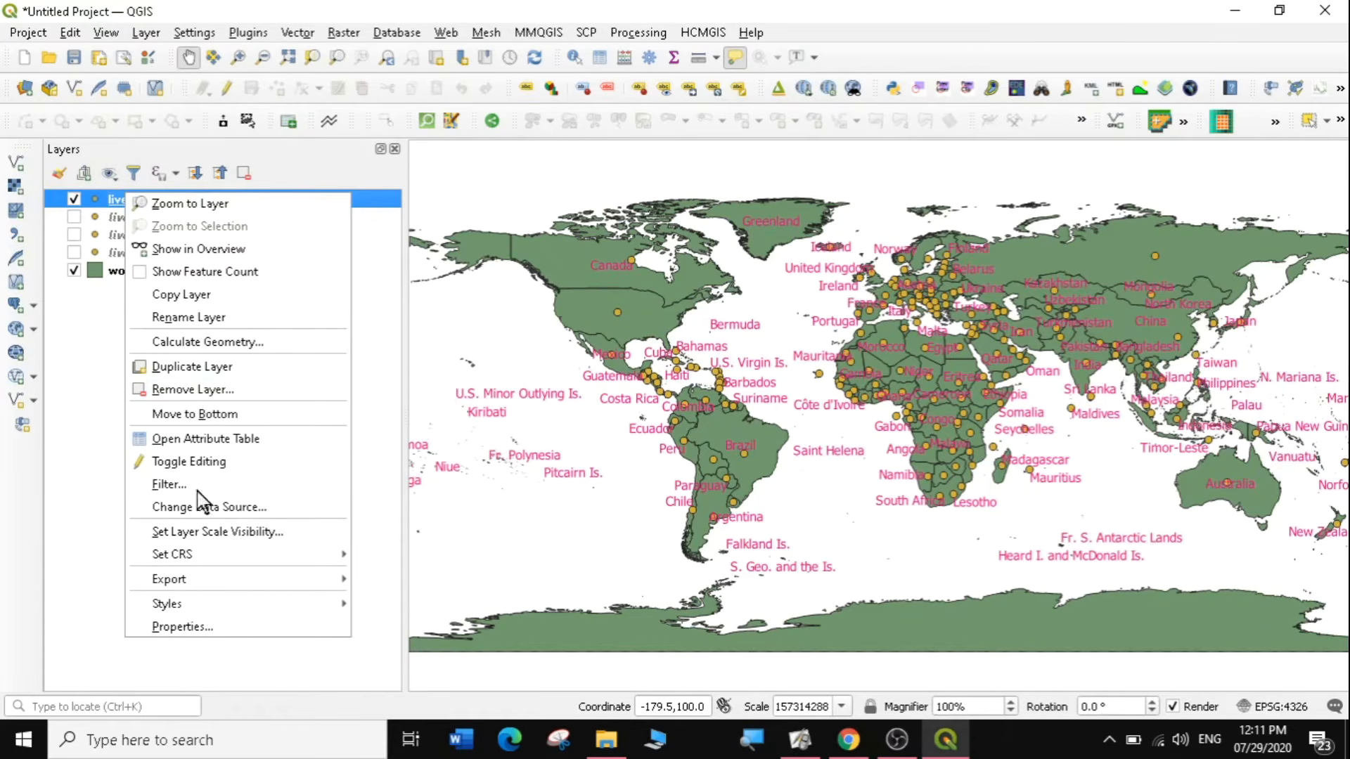
pyautogui.moveTo(215, 606)
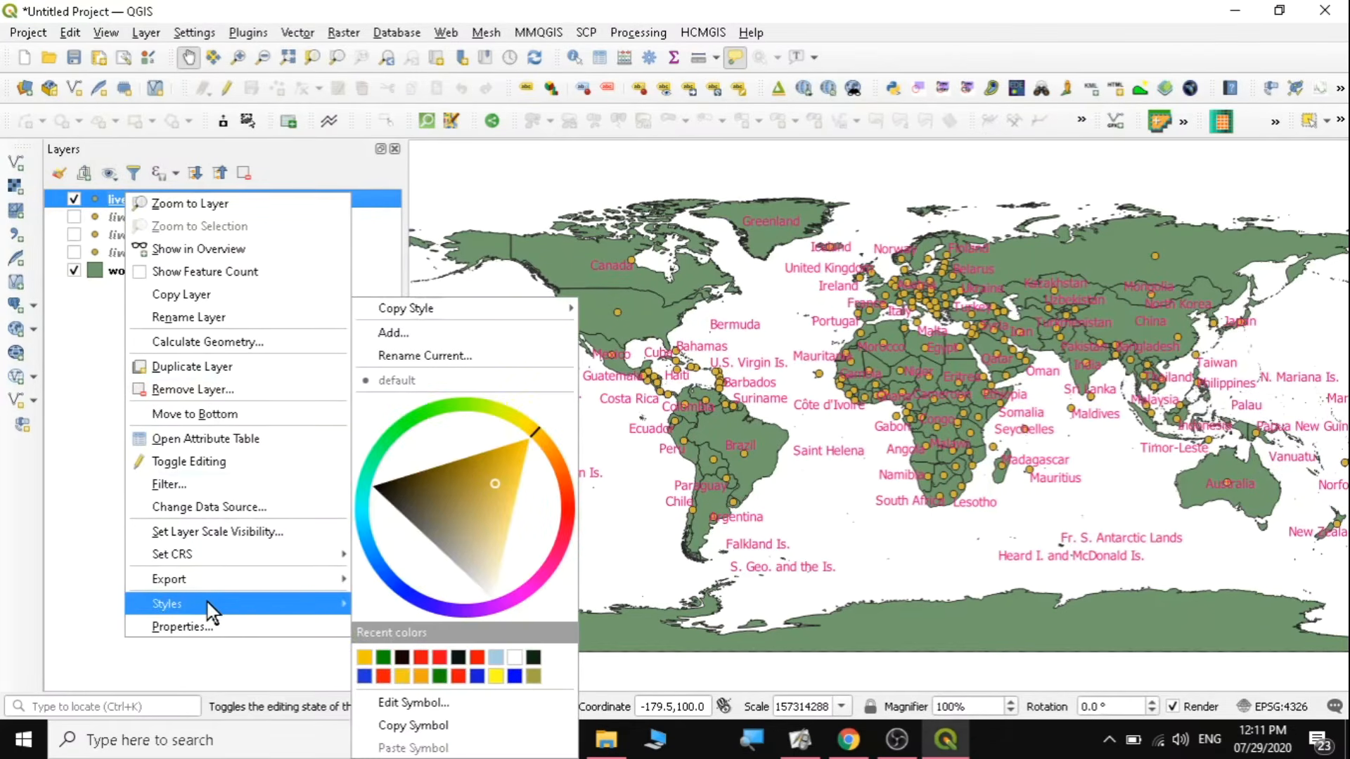
pyautogui.click(220, 641)
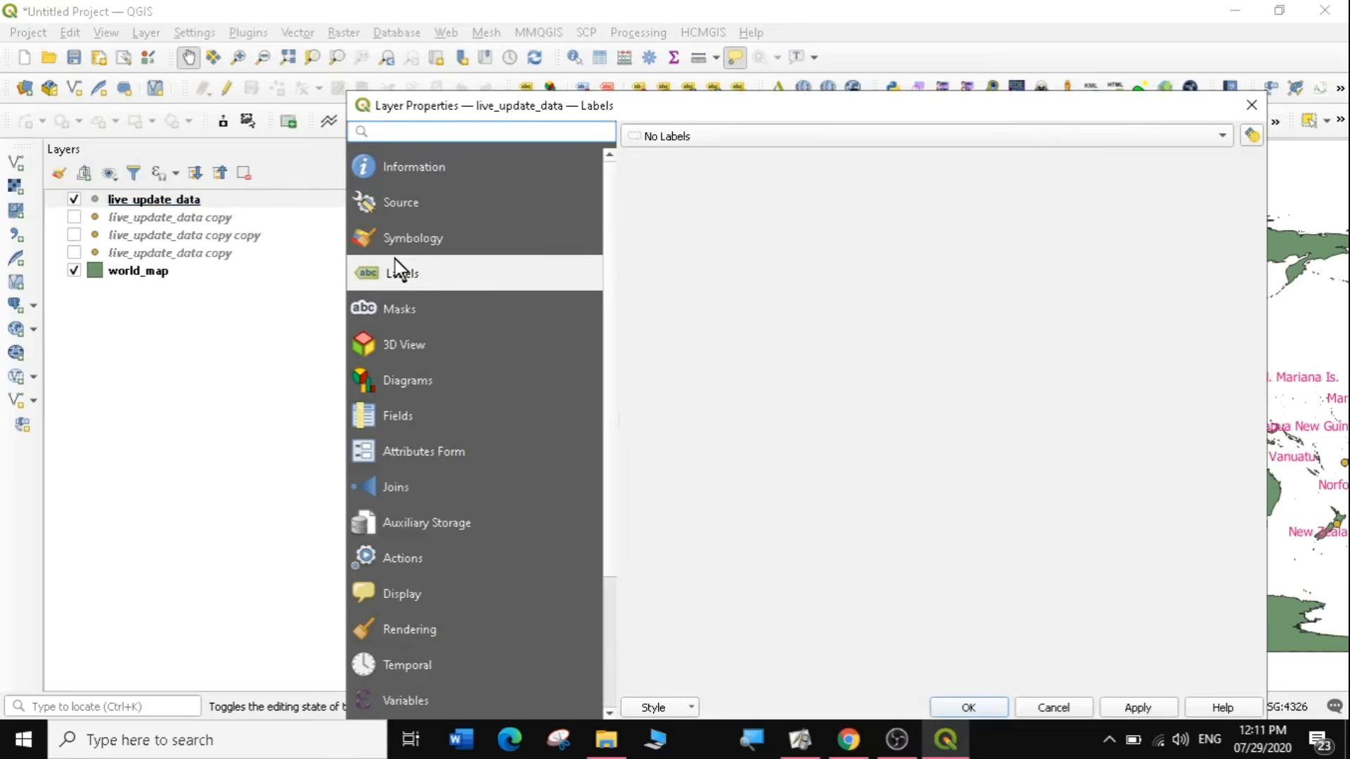
pyautogui.click(405, 239)
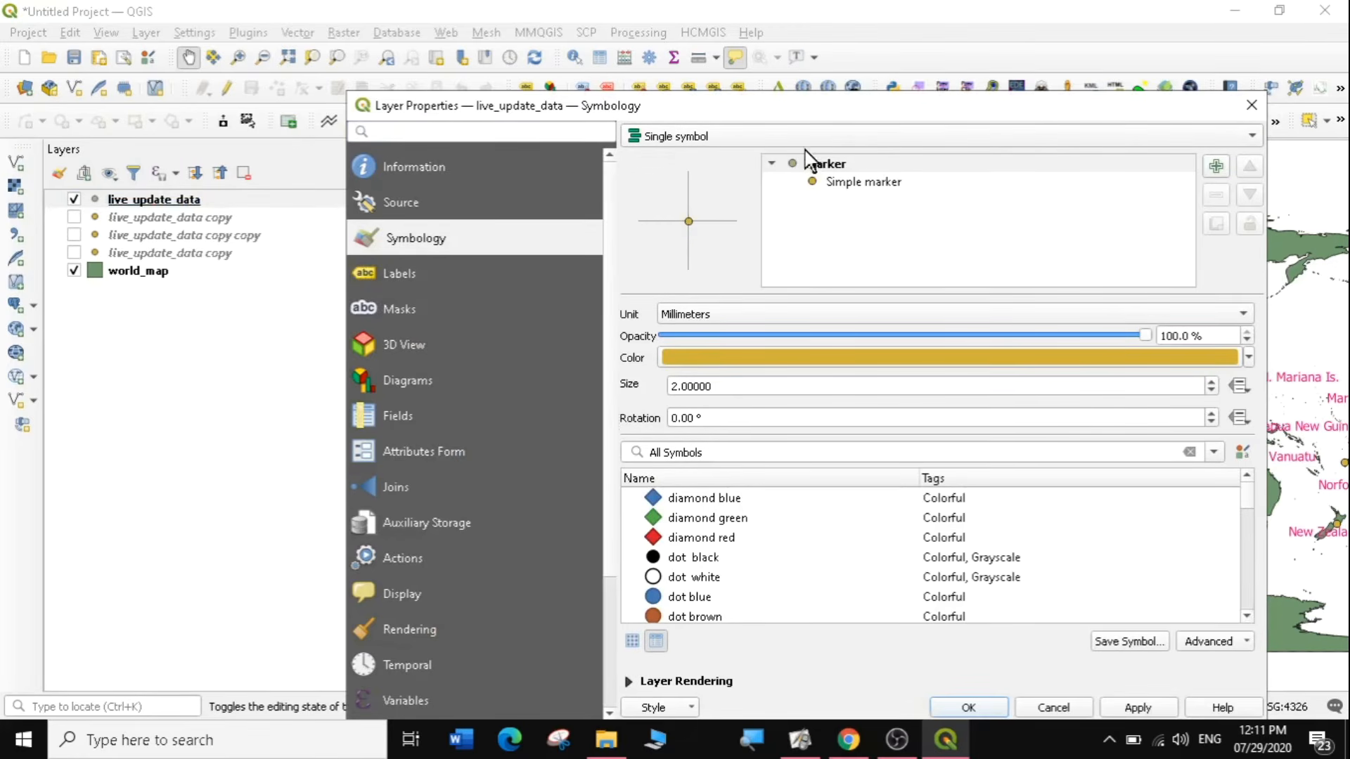
pyautogui.click(887, 141)
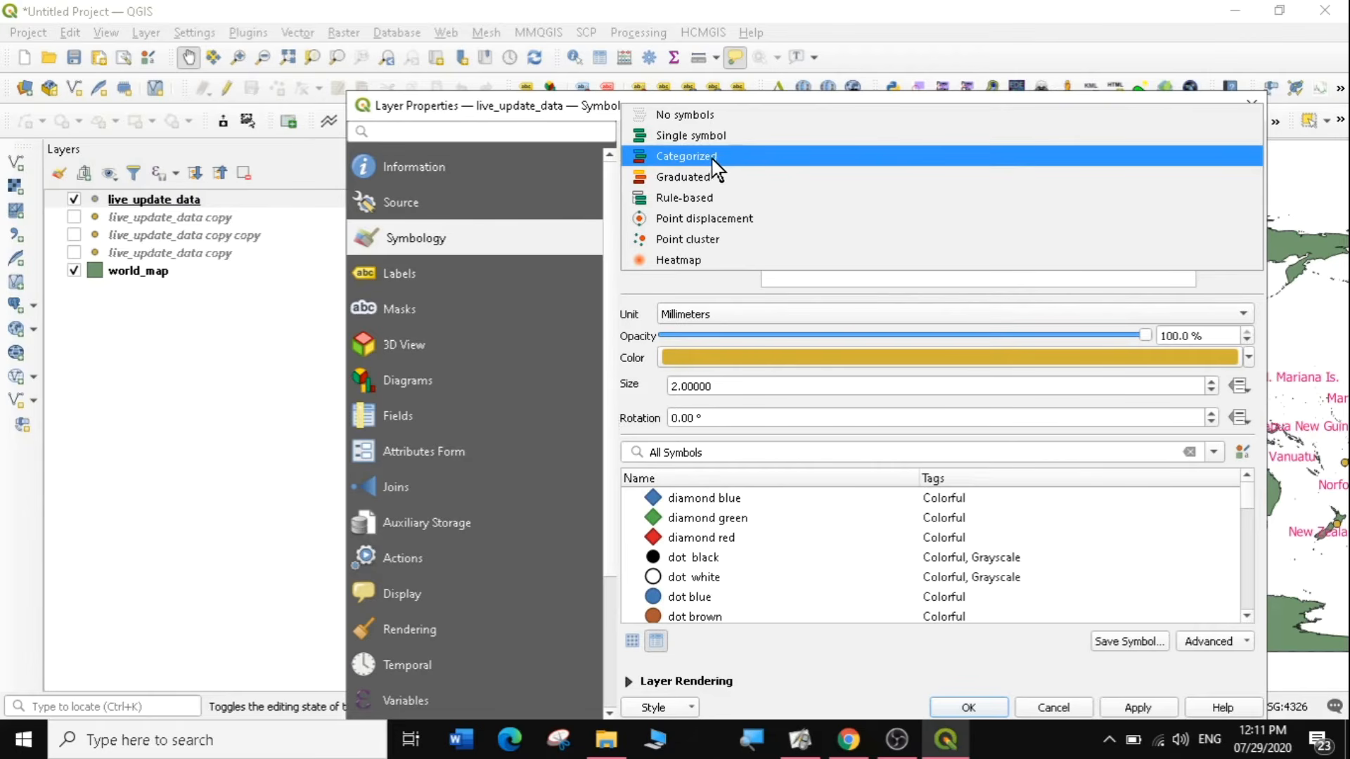
pyautogui.press('Escape')
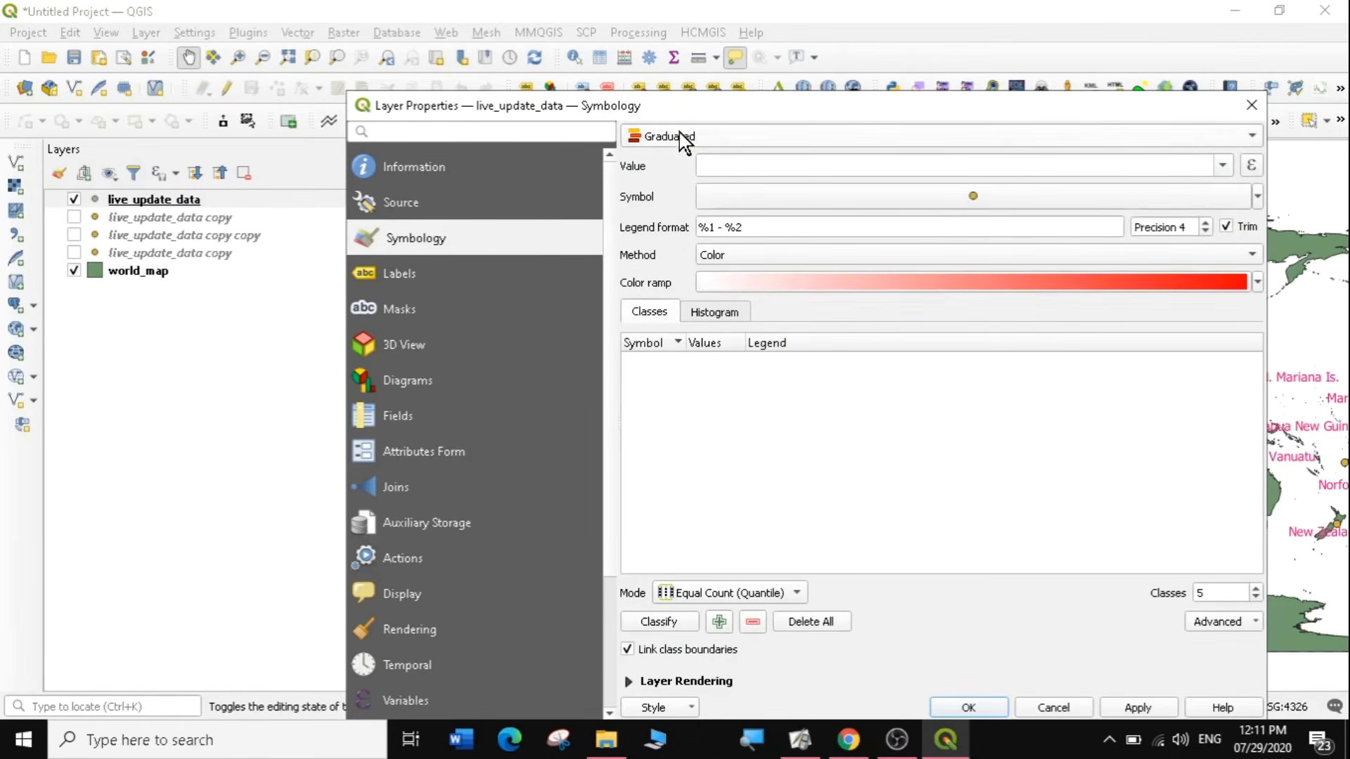
pyautogui.click(1224, 166)
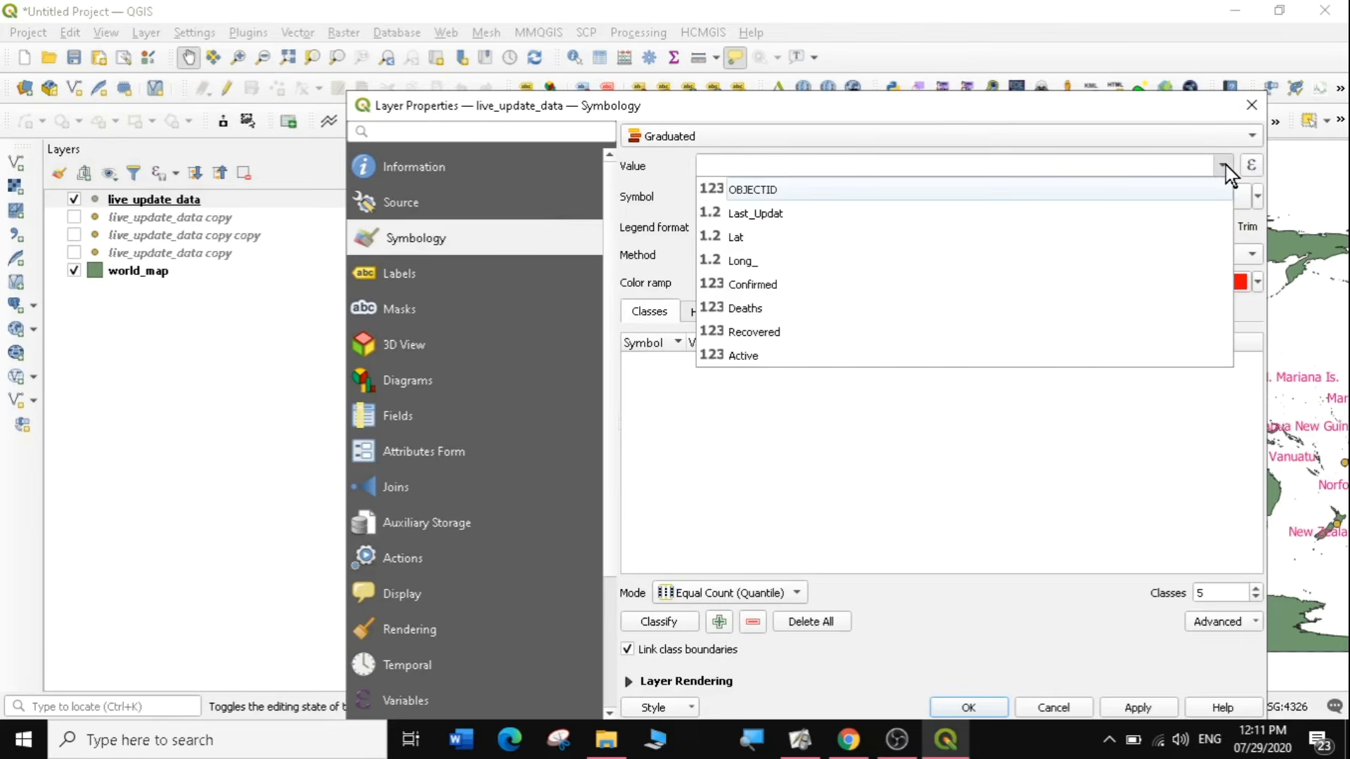
pyautogui.click(761, 284)
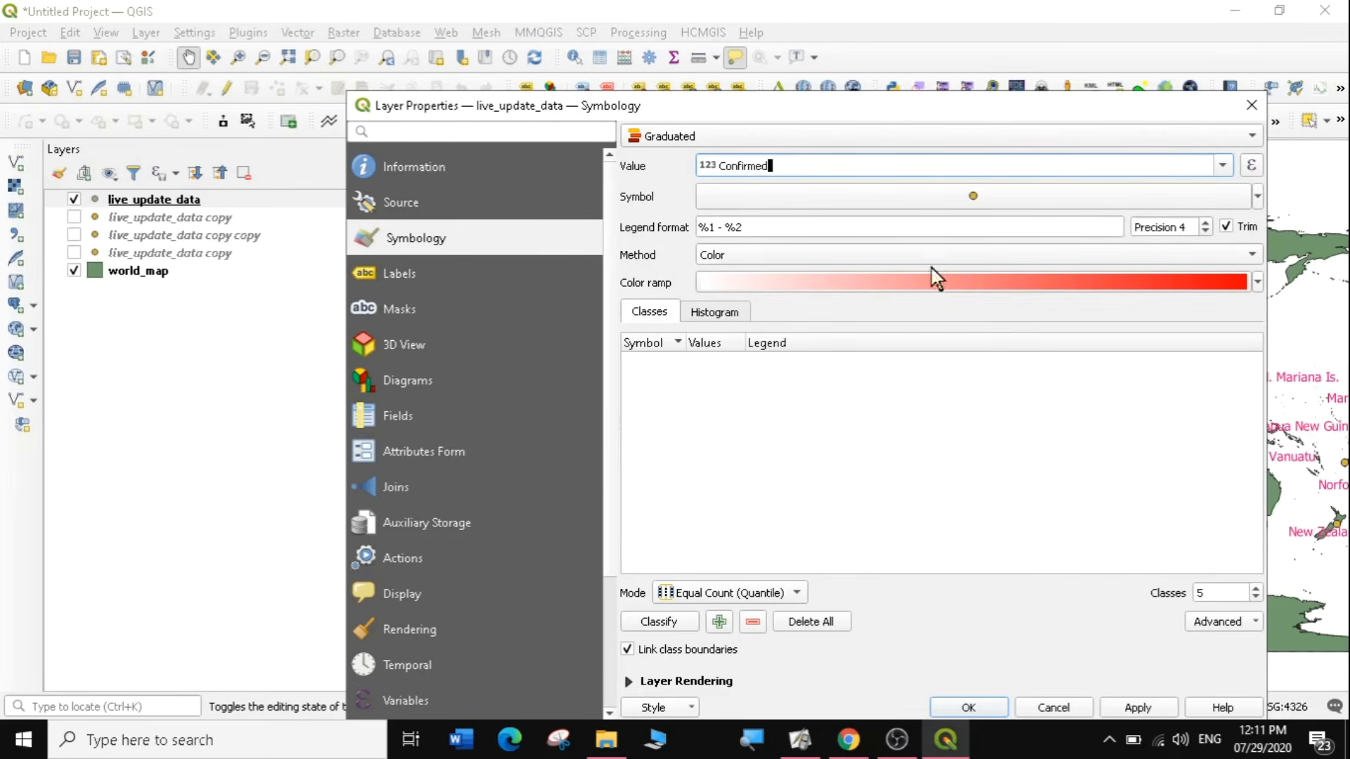
# Set the graduated method to Size, with Equal Count (Quantile) as the classification mode.
pyautogui.click(1249, 255)
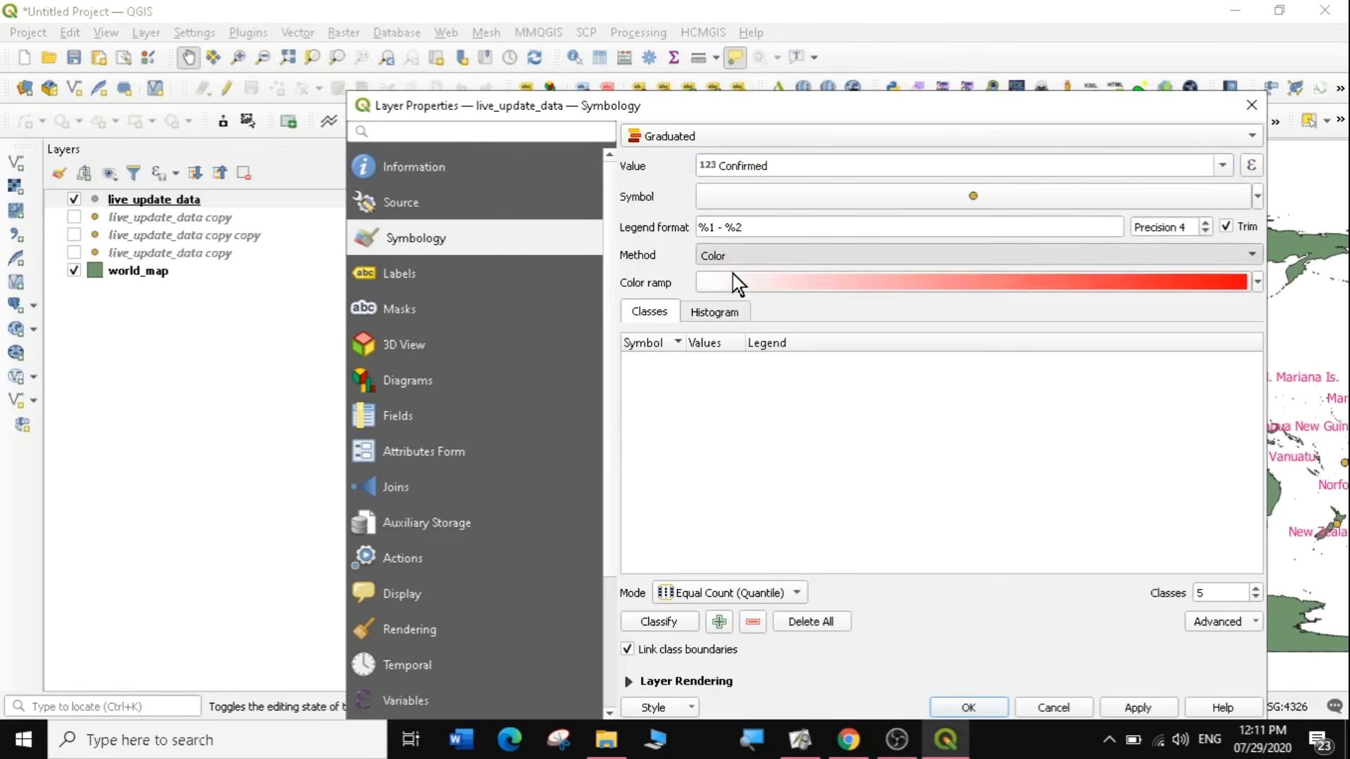
pyautogui.click(733, 274)
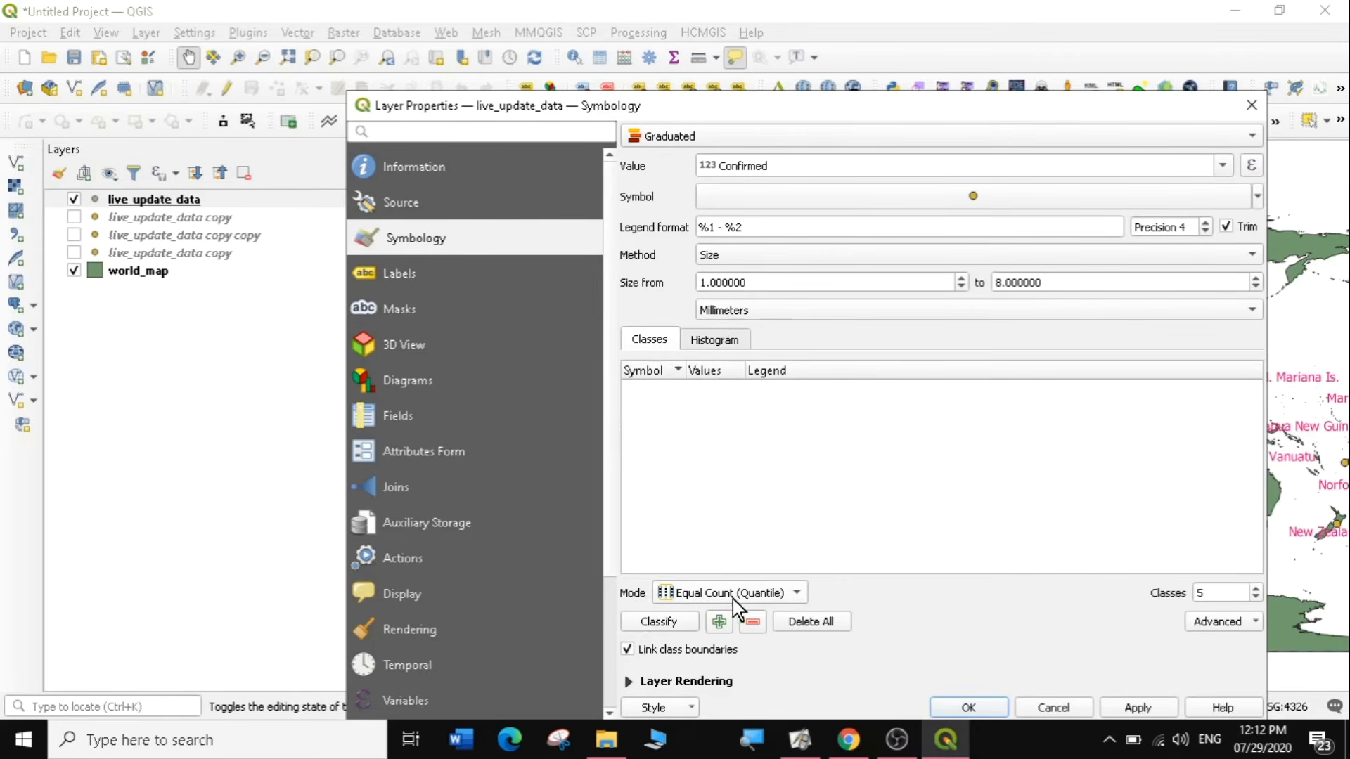
pyautogui.click(797, 595)
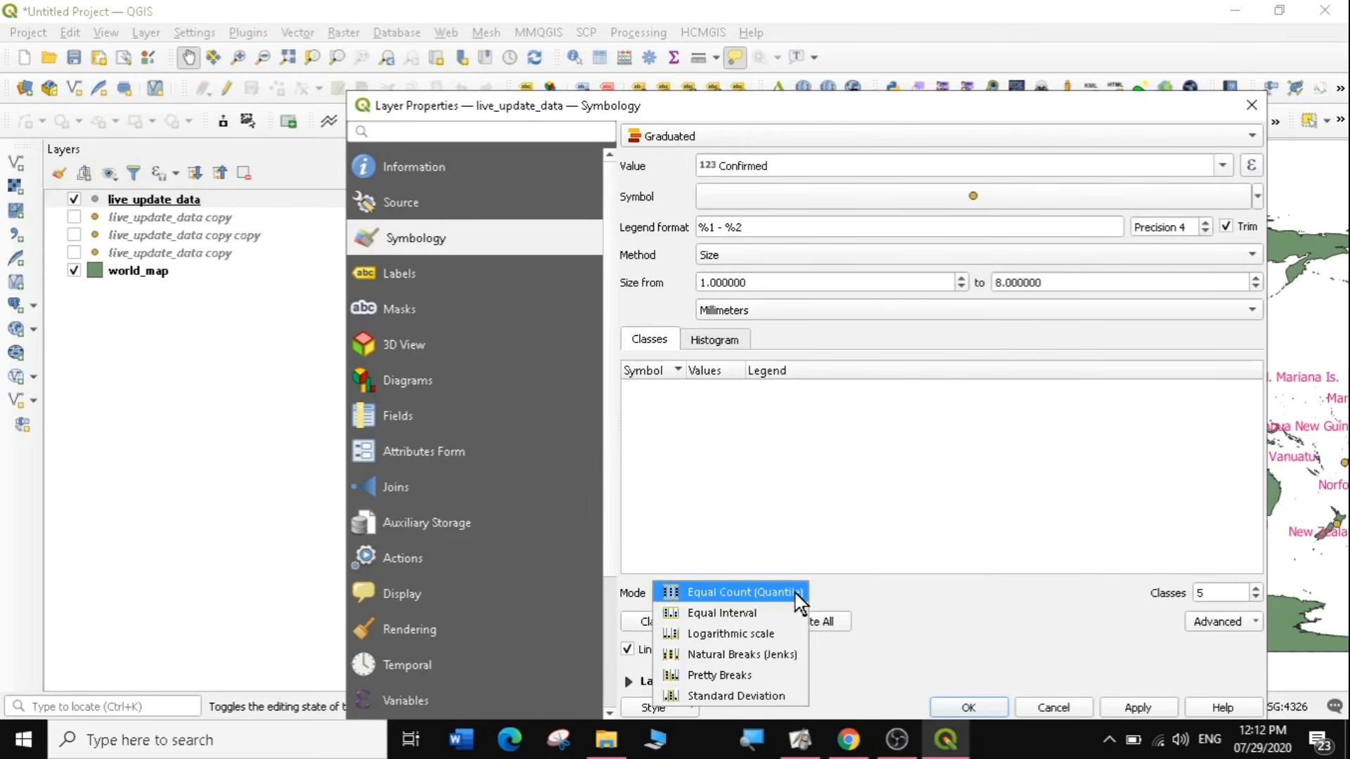
pyautogui.click(795, 593)
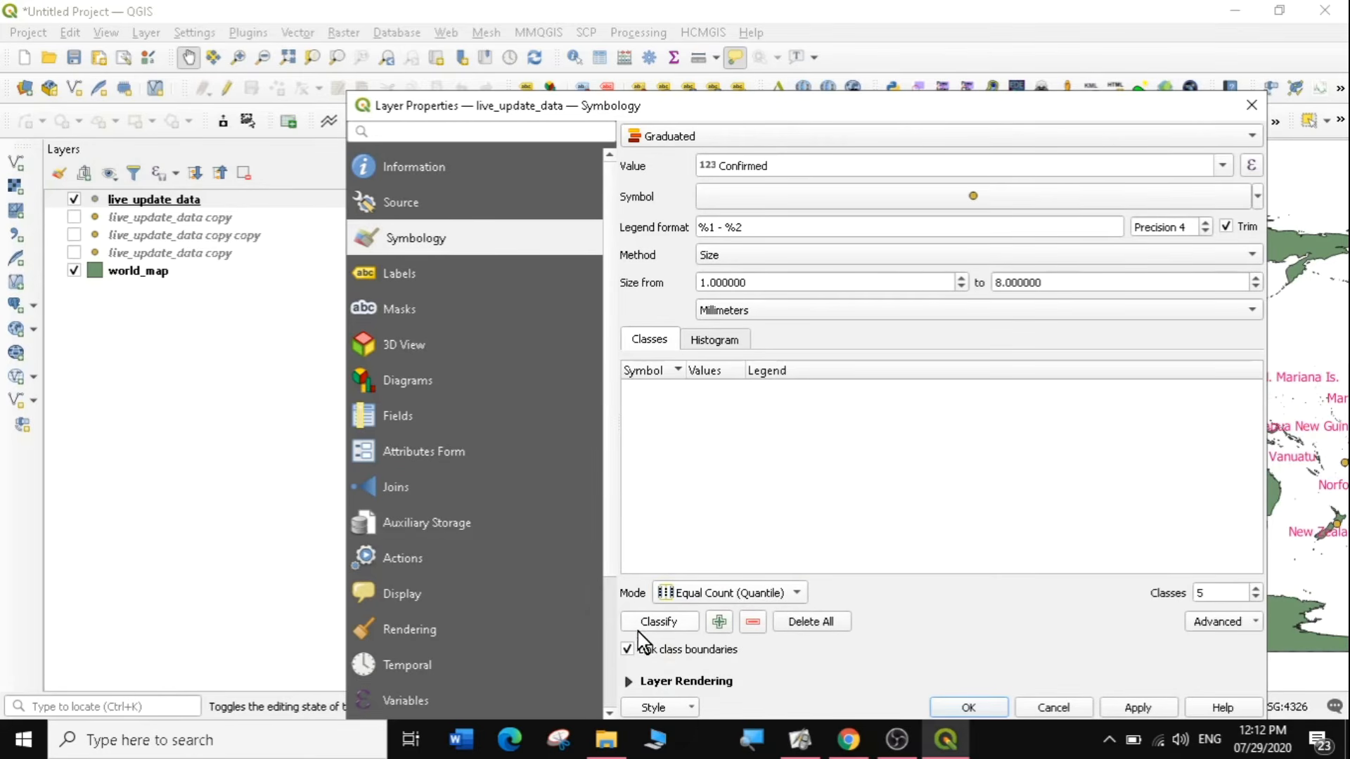
pyautogui.click(658, 622)
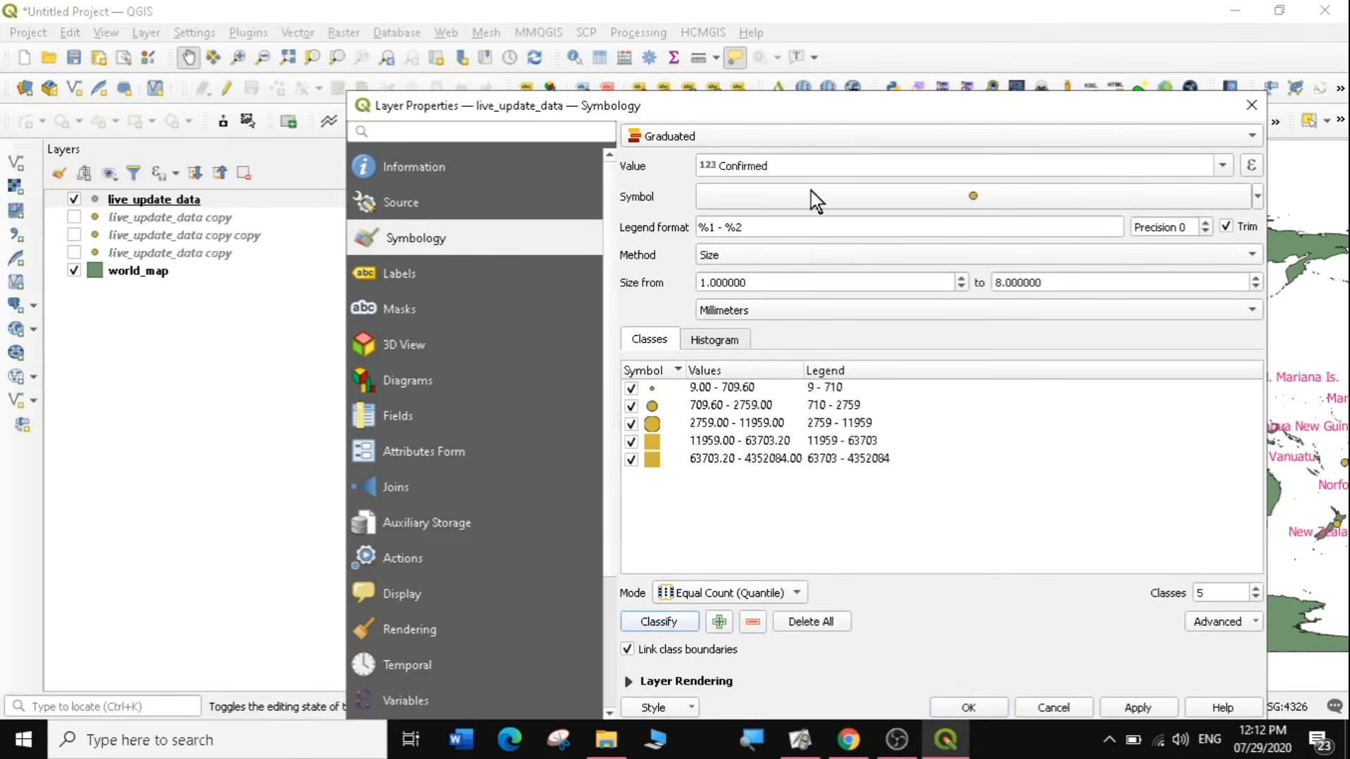
pyautogui.moveTo(847, 107); pyautogui.dragTo(843, 50)
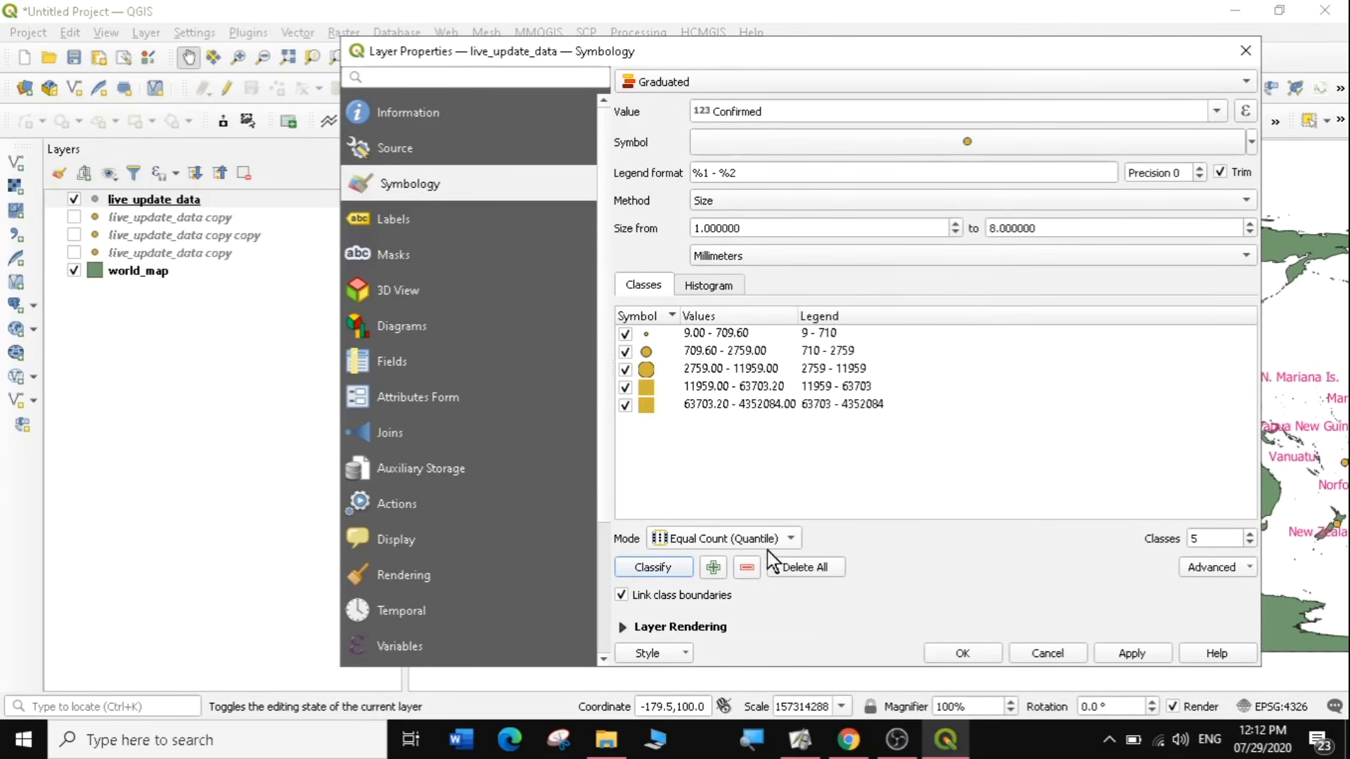
pyautogui.click(796, 570)
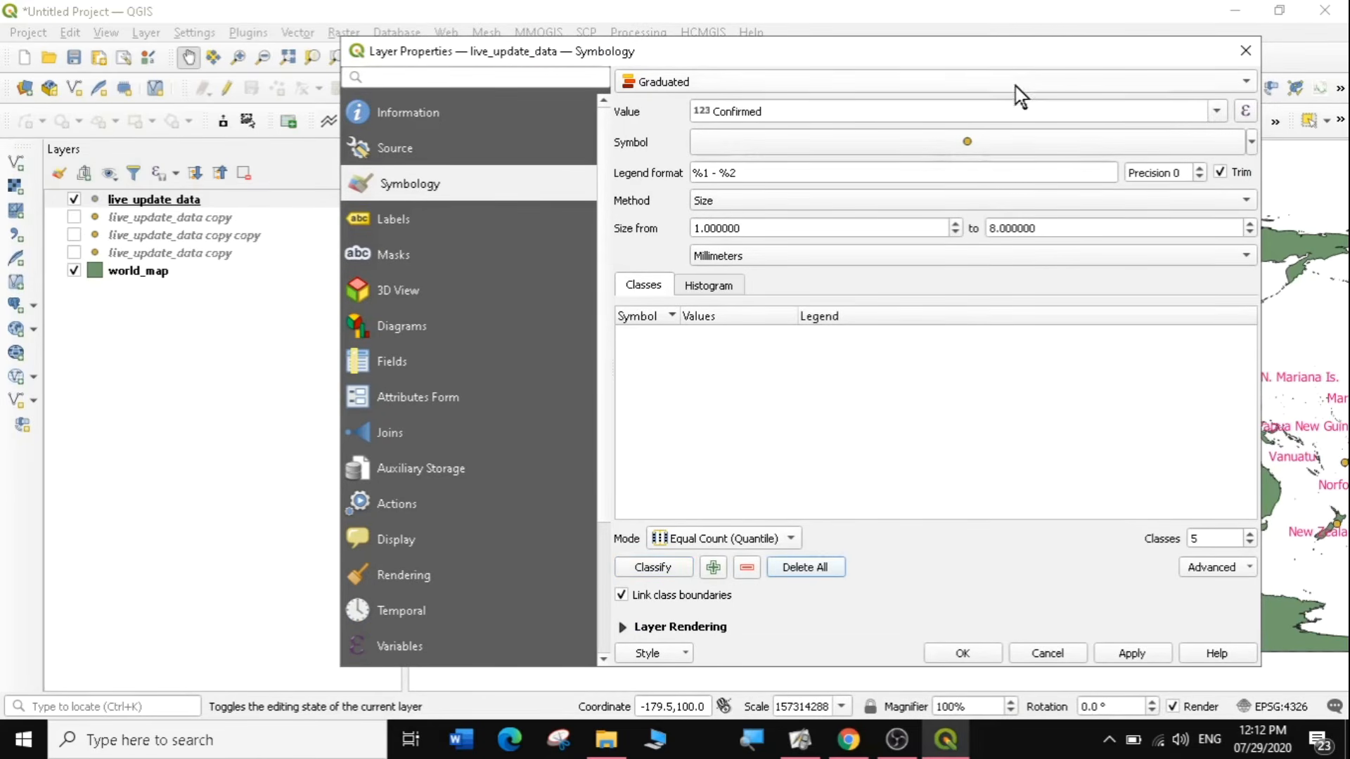
# Change the graduated symbol color of live_update_data to bright red.
pyautogui.click(1252, 143)
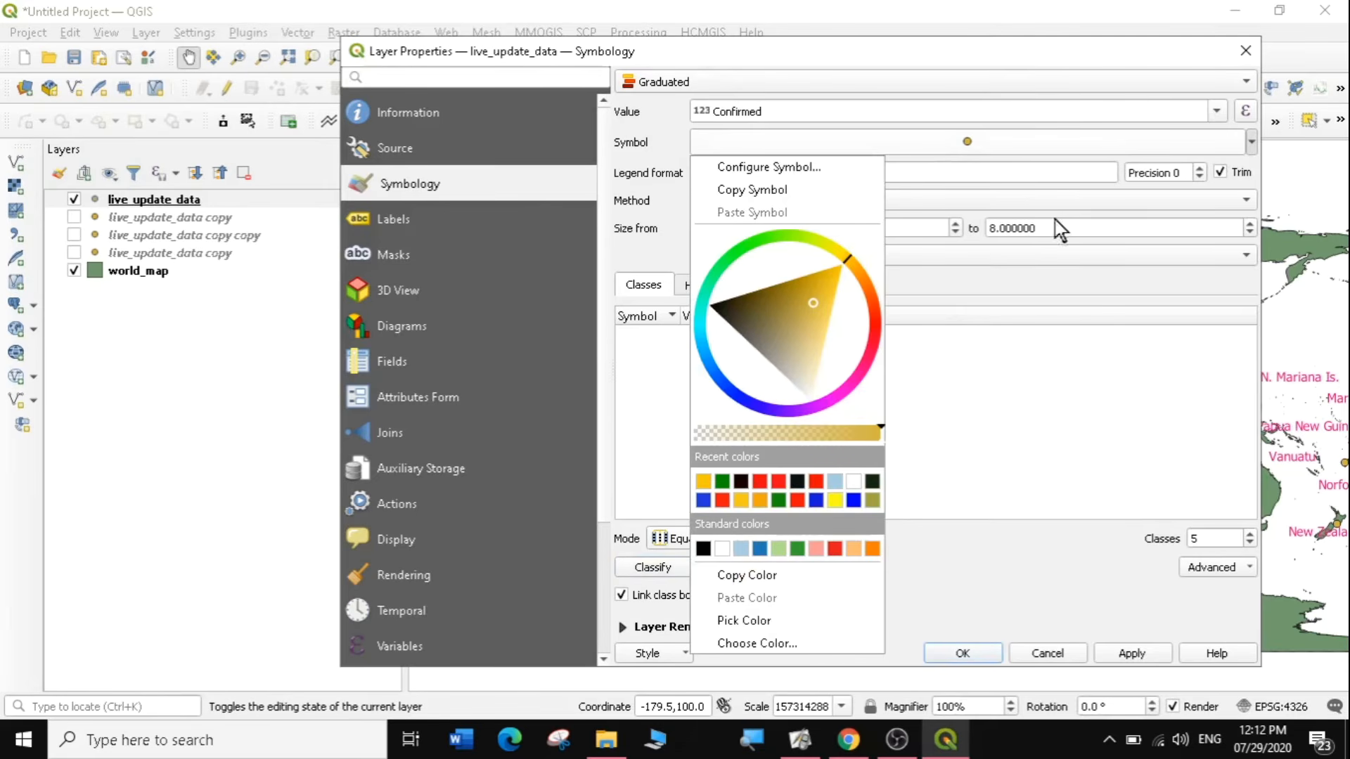
pyautogui.click(877, 328)
pyautogui.click(852, 325)
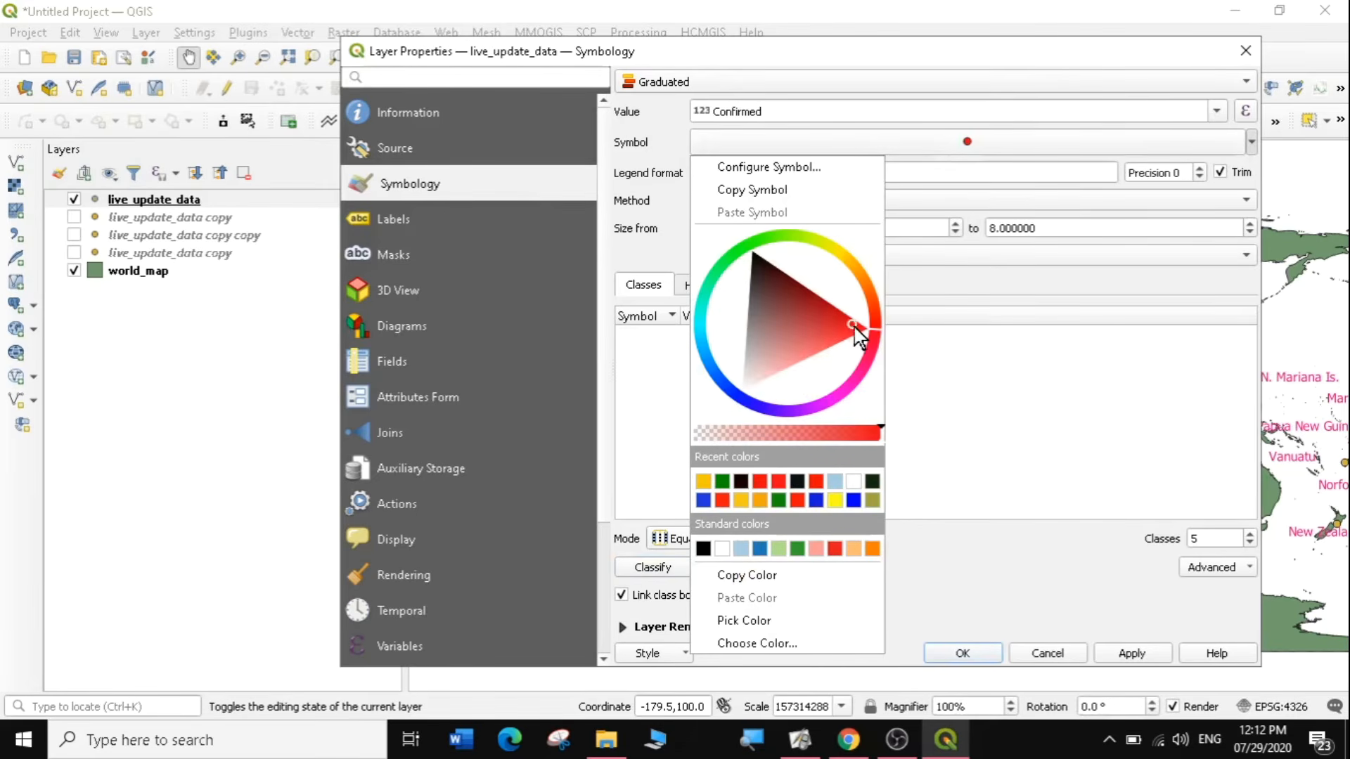
pyautogui.click(917, 349)
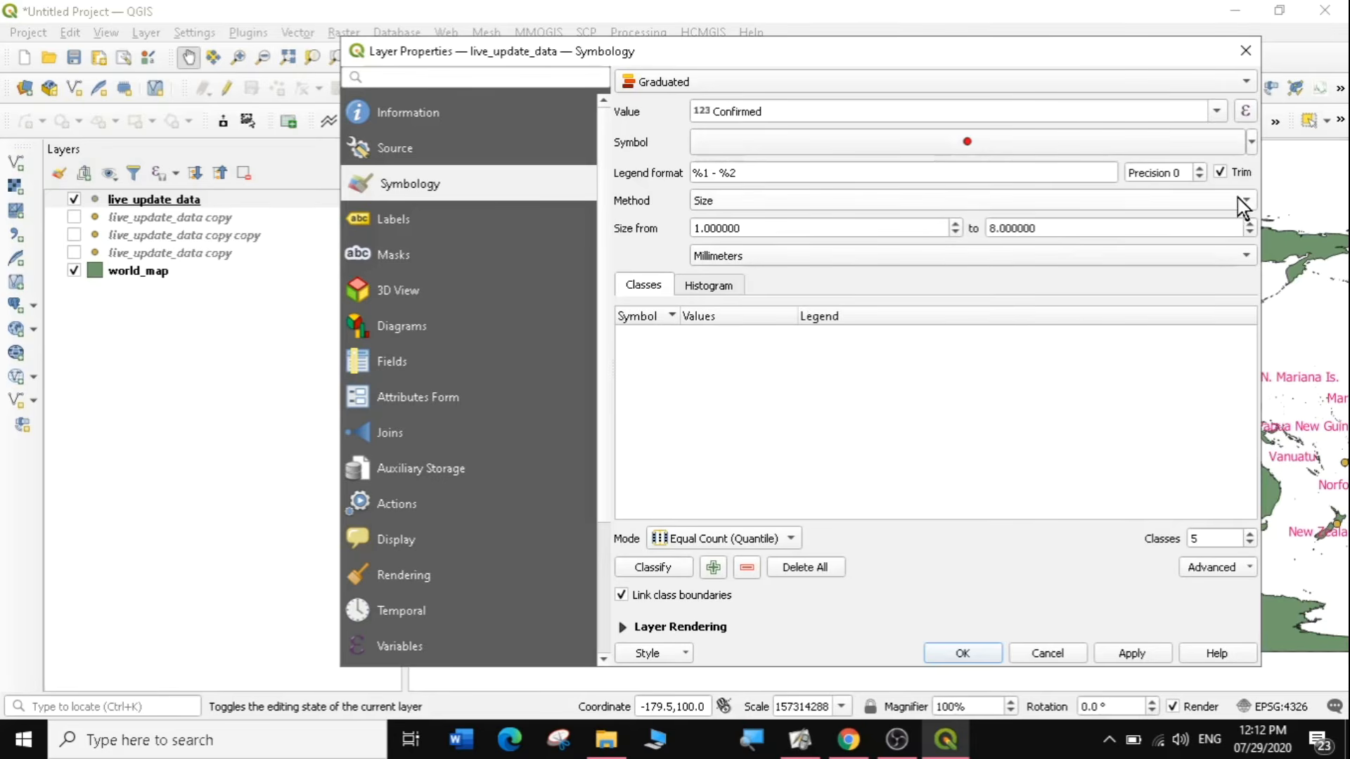
# Classify the Confirmed values into five size classes and apply the symbology to live_update_data.
pyautogui.click(648, 569)
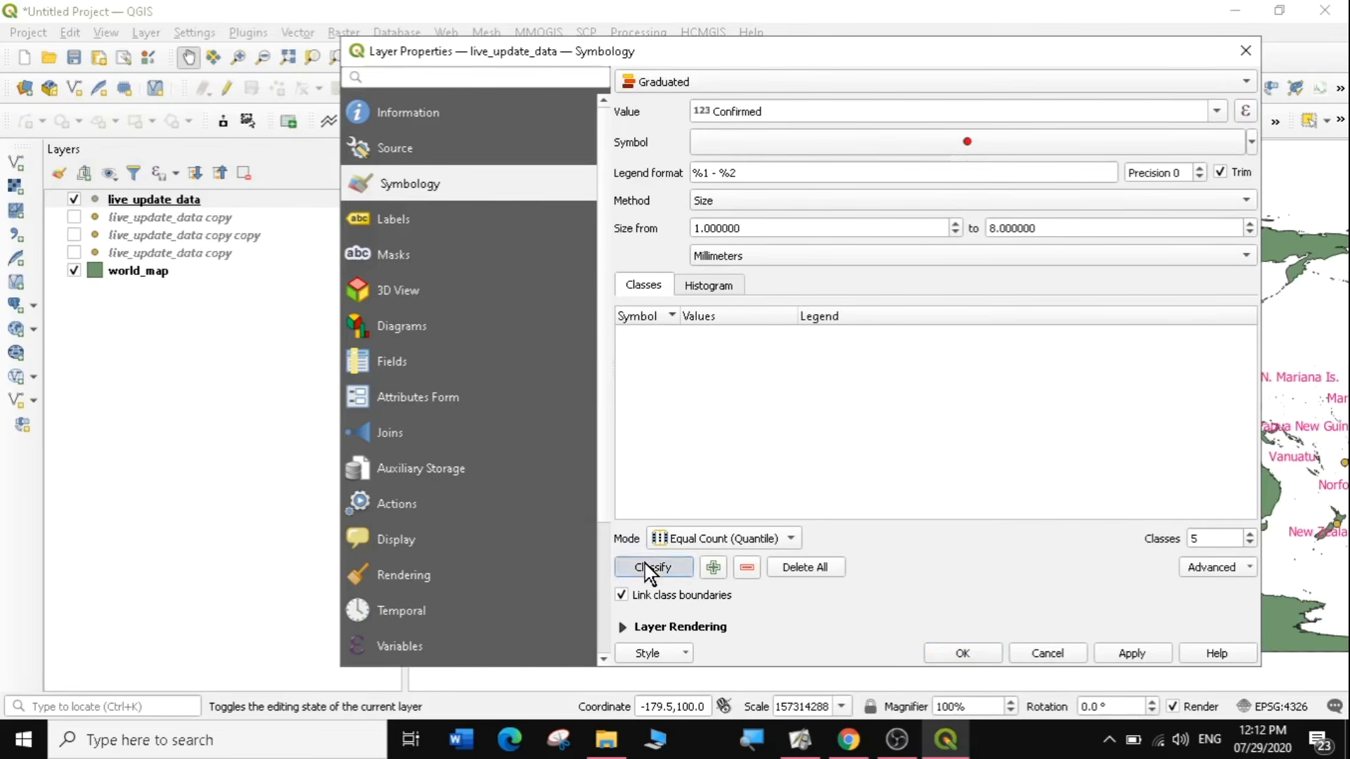
pyautogui.click(1131, 653)
pyautogui.click(974, 654)
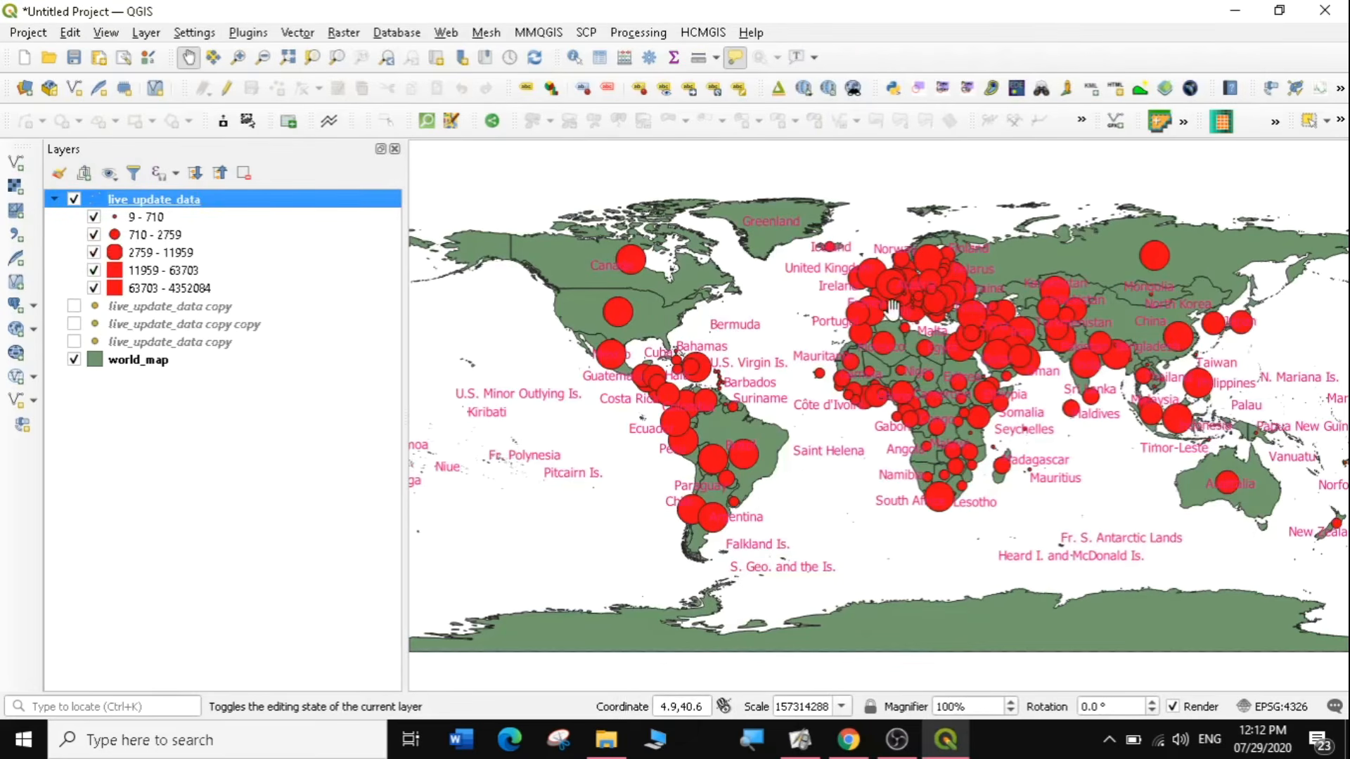
# Examine the red confirmed-case circles across Africa, southern Europe and the Middle East on the map.
pyautogui.moveTo(893, 308); pyautogui.dragTo(839, 312)
pyautogui.click(242, 64)
pyautogui.moveTo(711, 299); pyautogui.dragTo(1033, 550)
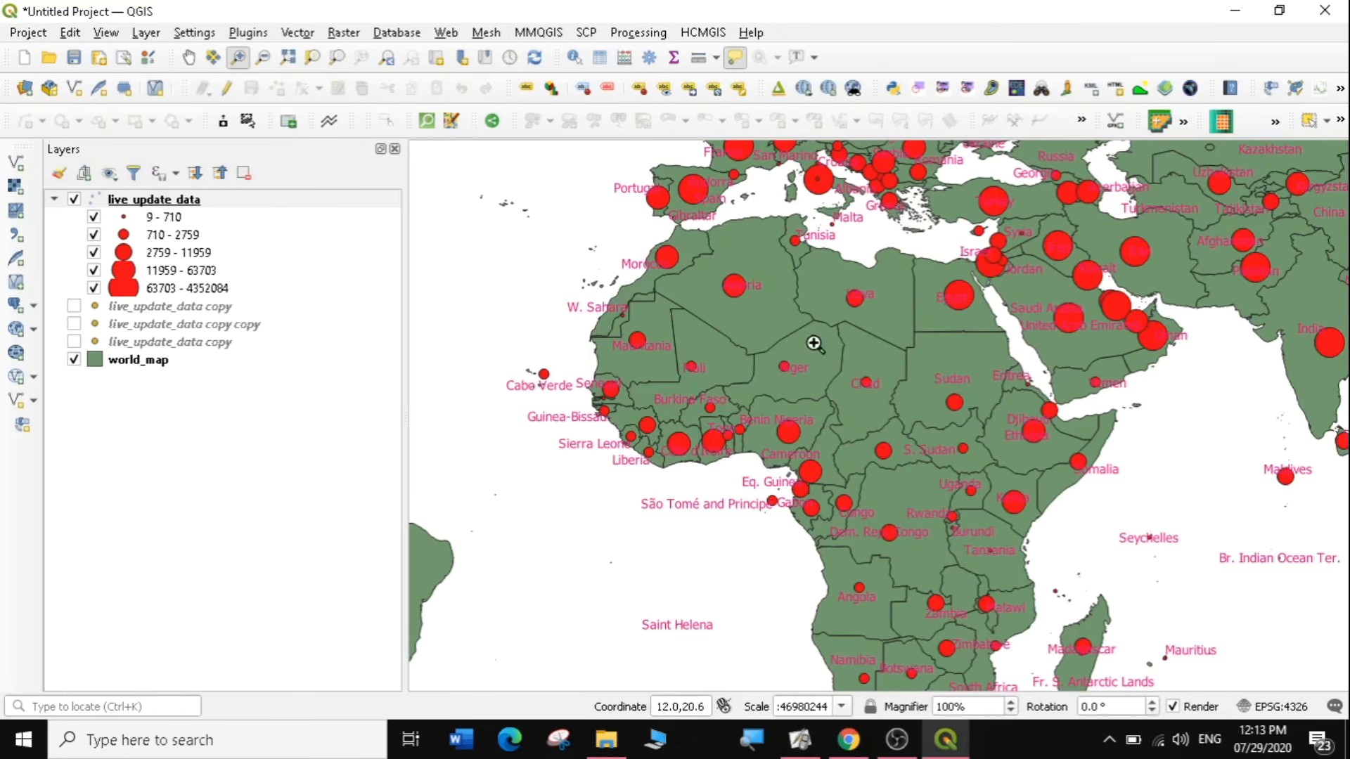
pyautogui.click(191, 58)
pyautogui.moveTo(848, 336); pyautogui.dragTo(710, 386)
pyautogui.moveTo(912, 360); pyautogui.dragTo(776, 372)
pyautogui.moveTo(925, 333); pyautogui.dragTo(807, 329)
pyautogui.moveTo(827, 394); pyautogui.dragTo(1073, 367)
pyautogui.moveTo(787, 377); pyautogui.dragTo(872, 381)
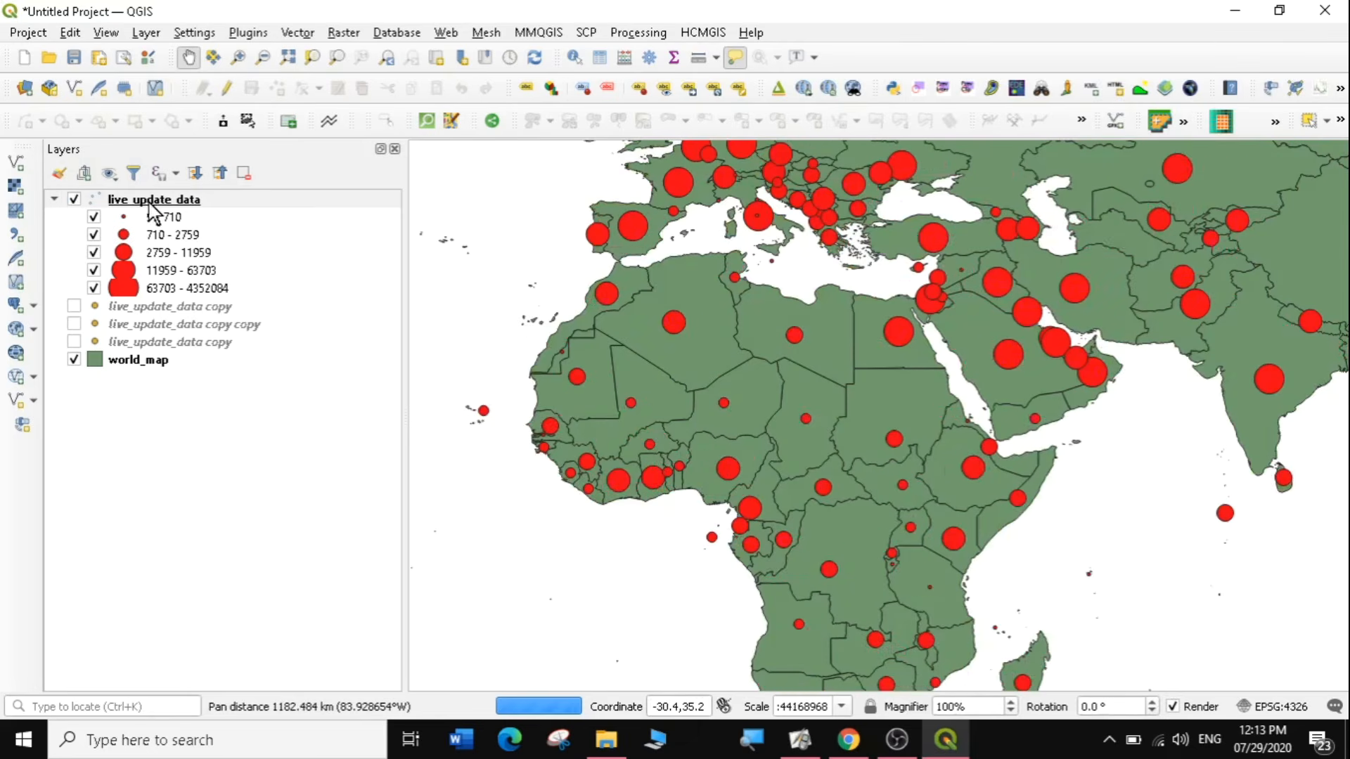
# Rename the live_update_data layer as confirmed.
pyautogui.rightClick(150, 199)
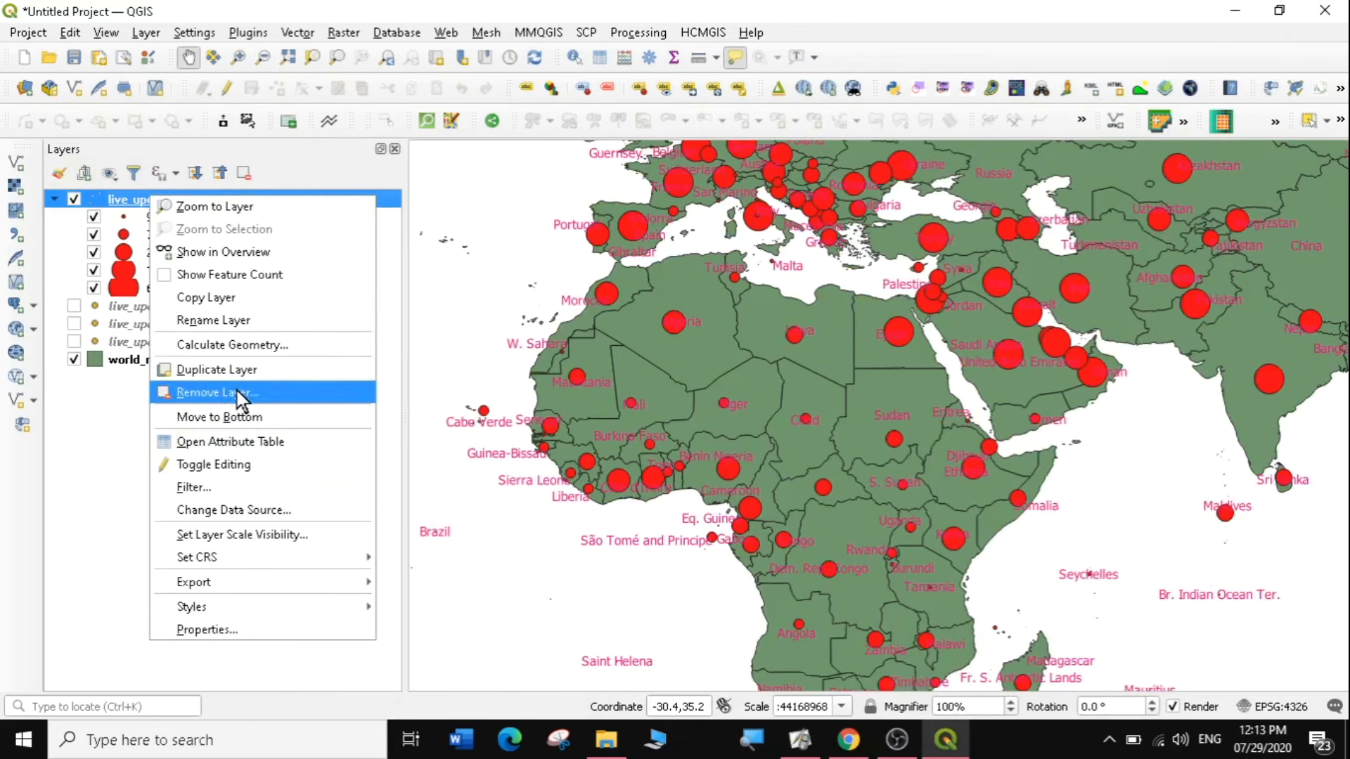
pyautogui.click(245, 332)
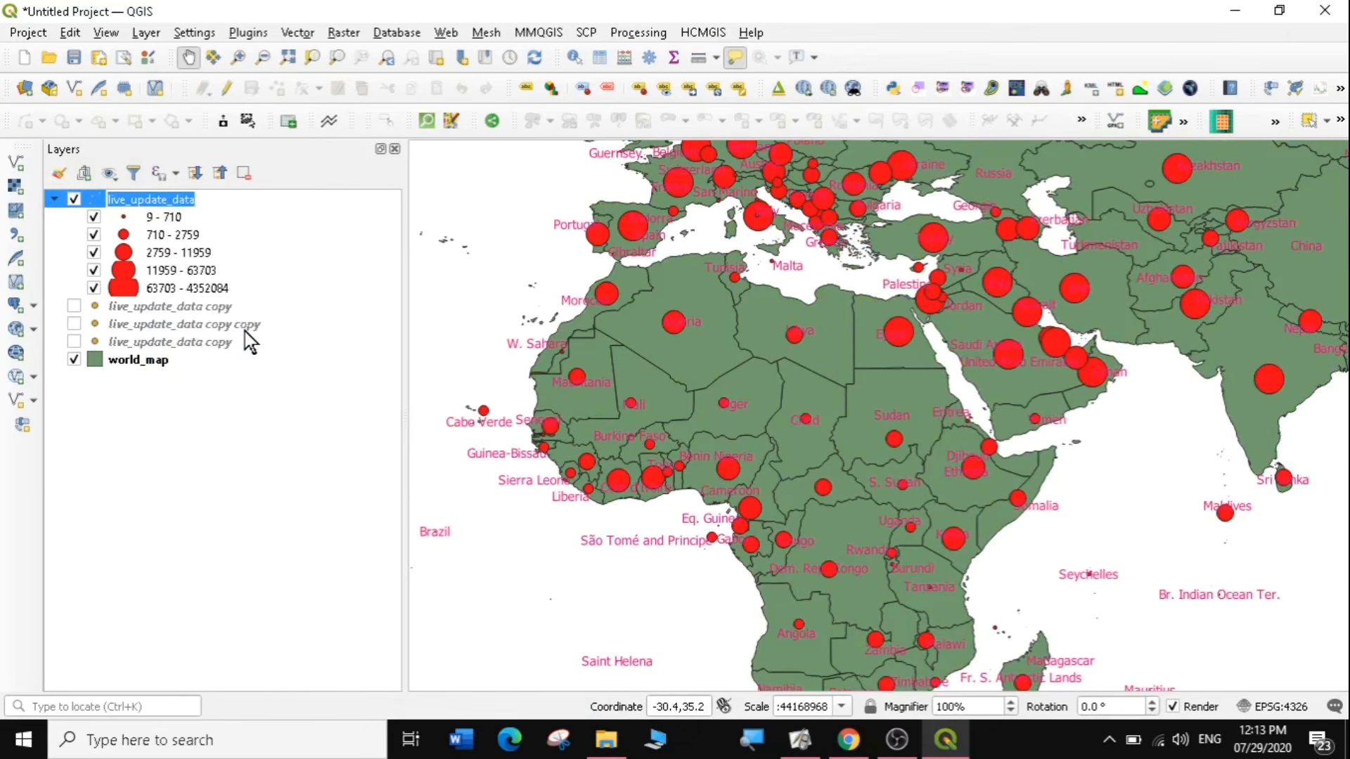
pyautogui.write('conf')
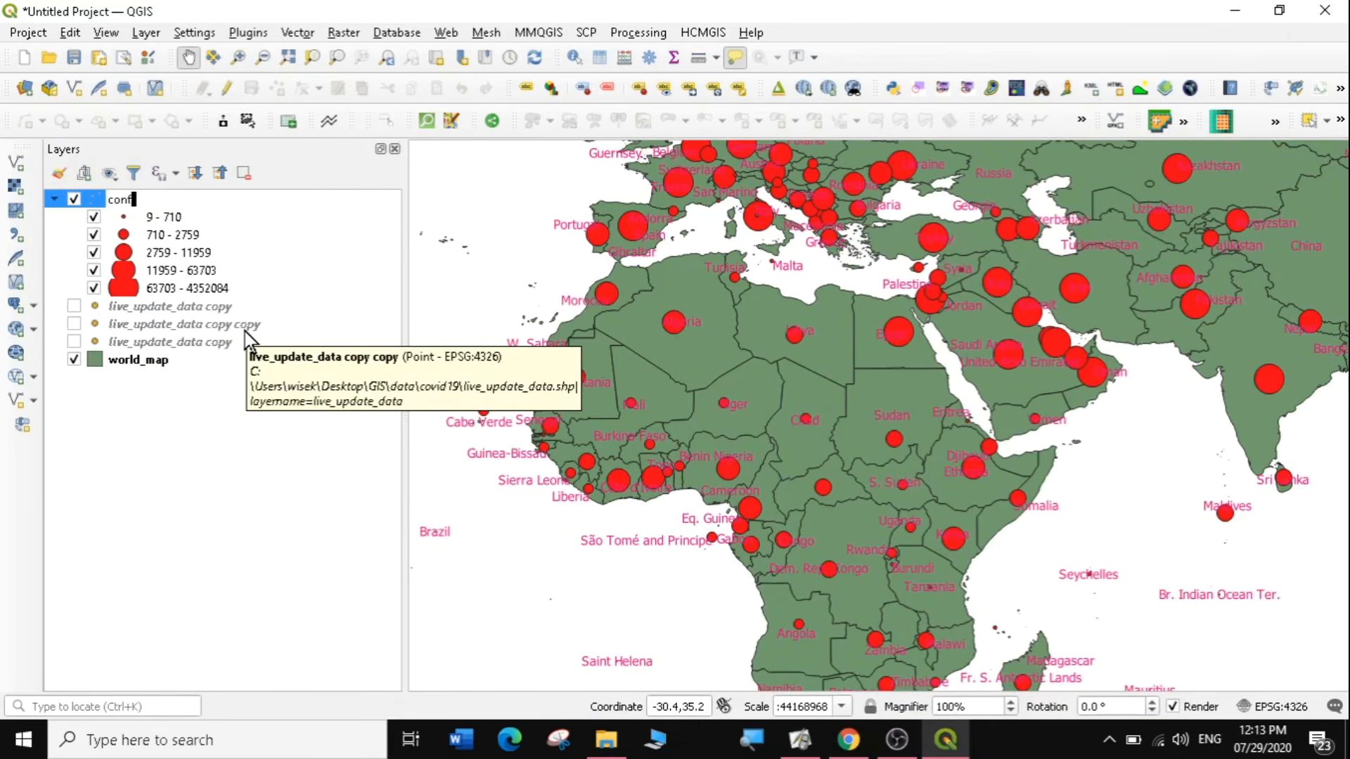
pyautogui.write('irmed')
pyautogui.press('Return')
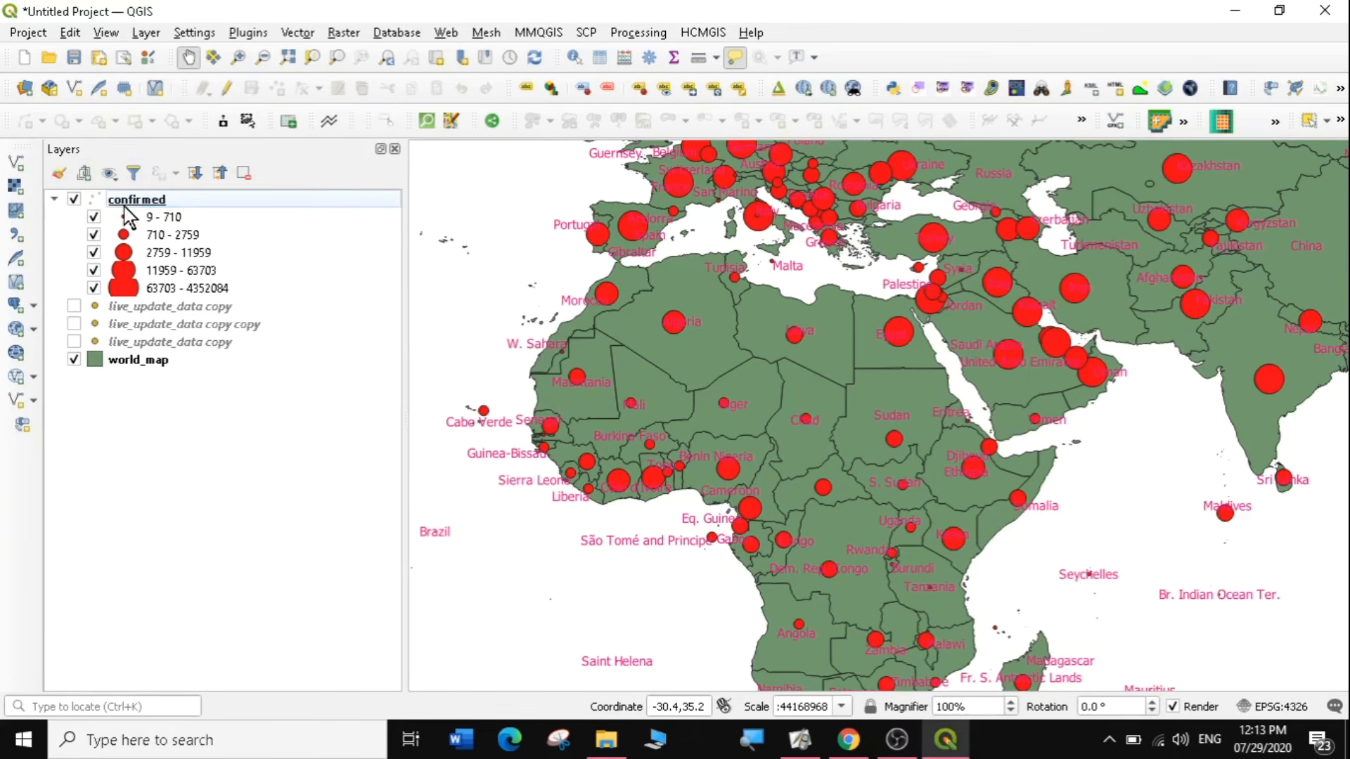
# Hide the confirmed layer, show the first live_update_data copy below it, and check that copy's attribute table.
pyautogui.click(74, 201)
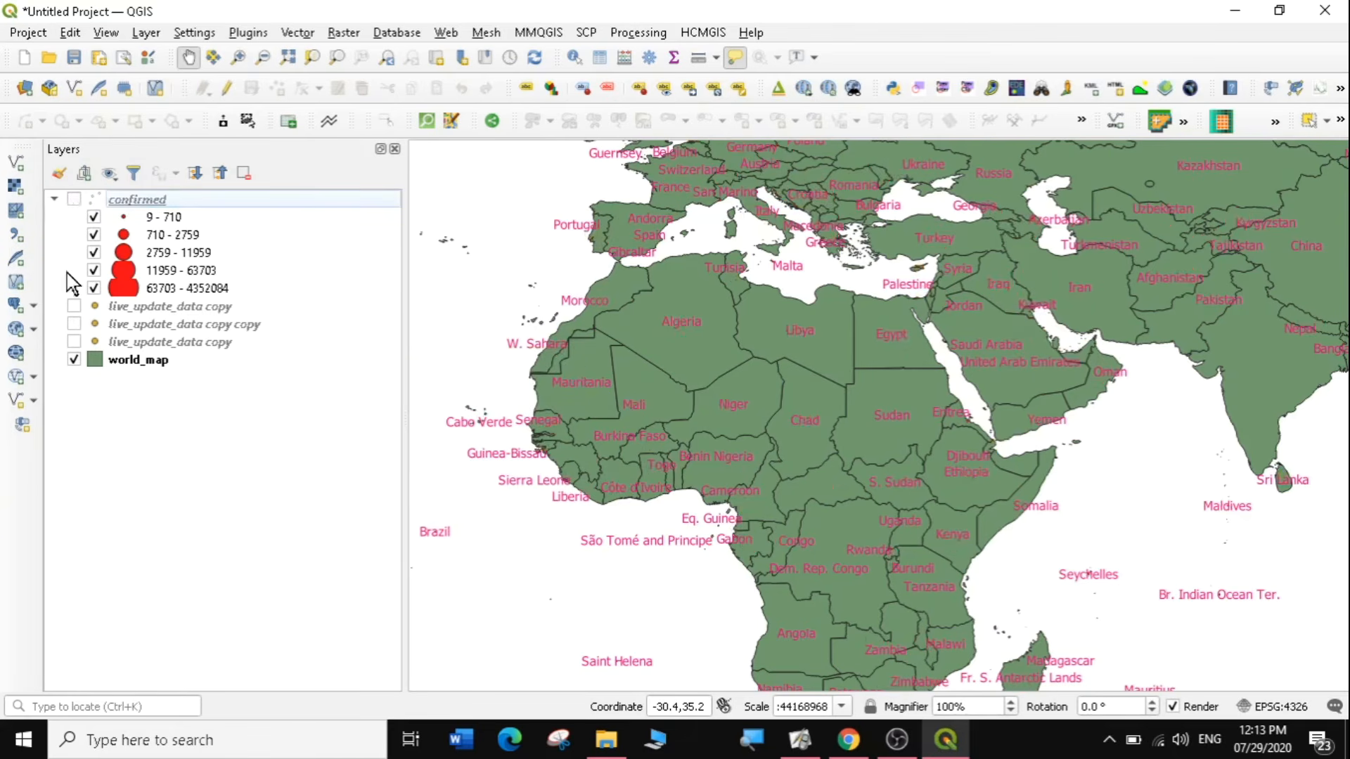
pyautogui.click(75, 307)
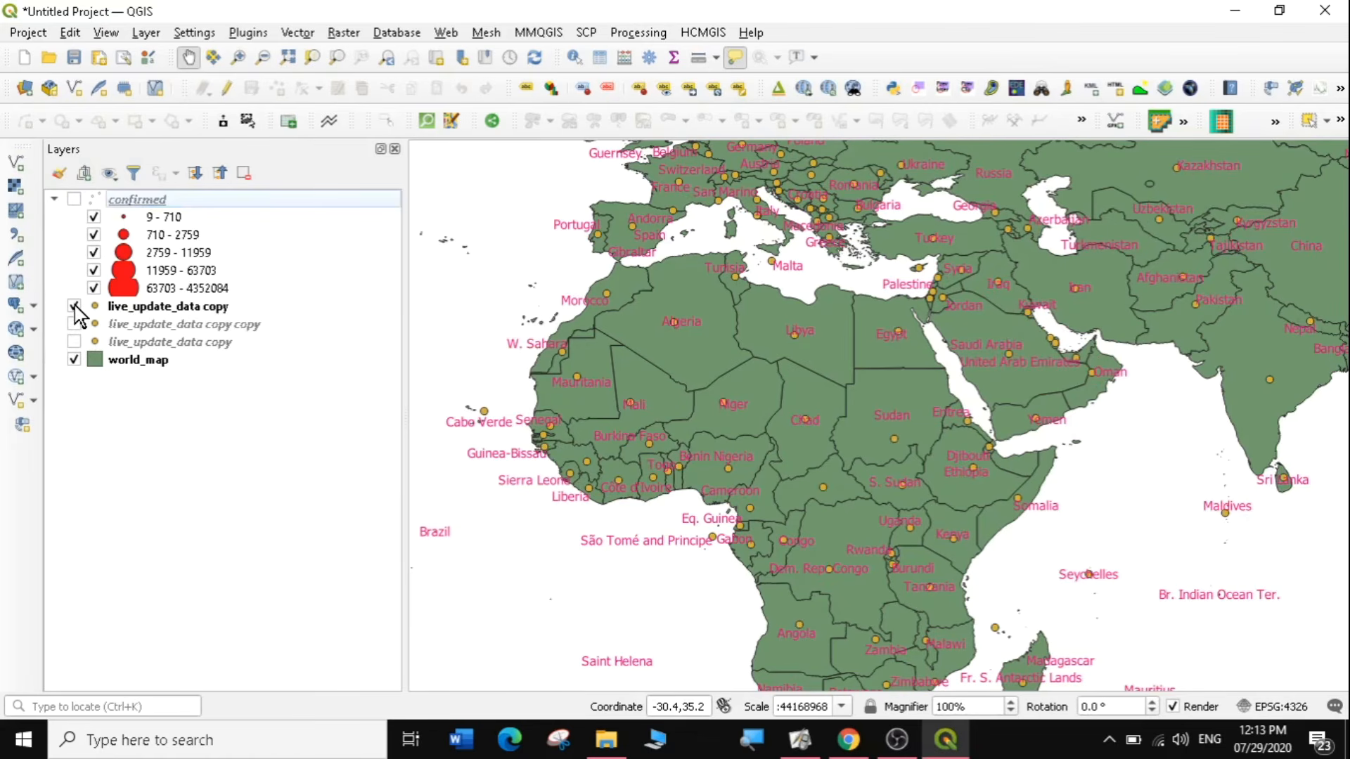
pyautogui.rightClick(138, 306)
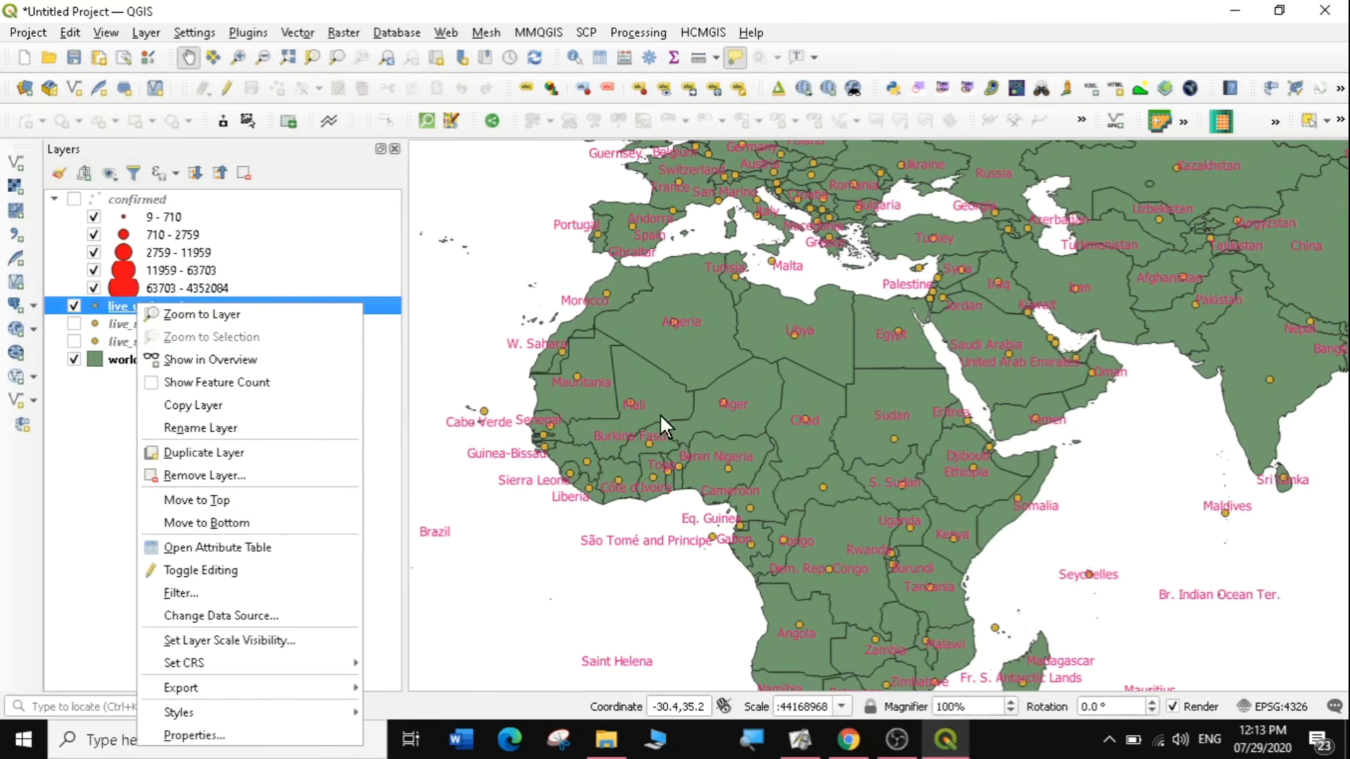
pyautogui.click(238, 549)
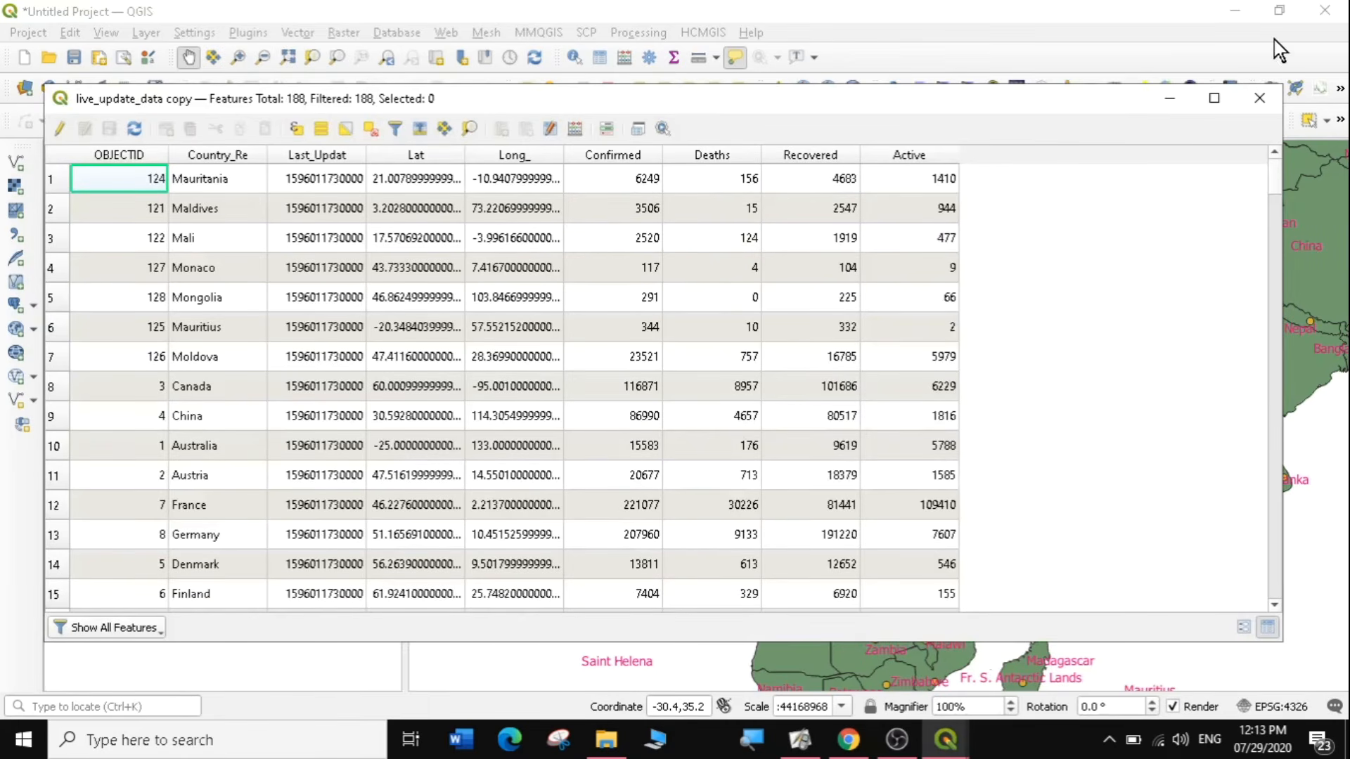
pyautogui.click(1259, 98)
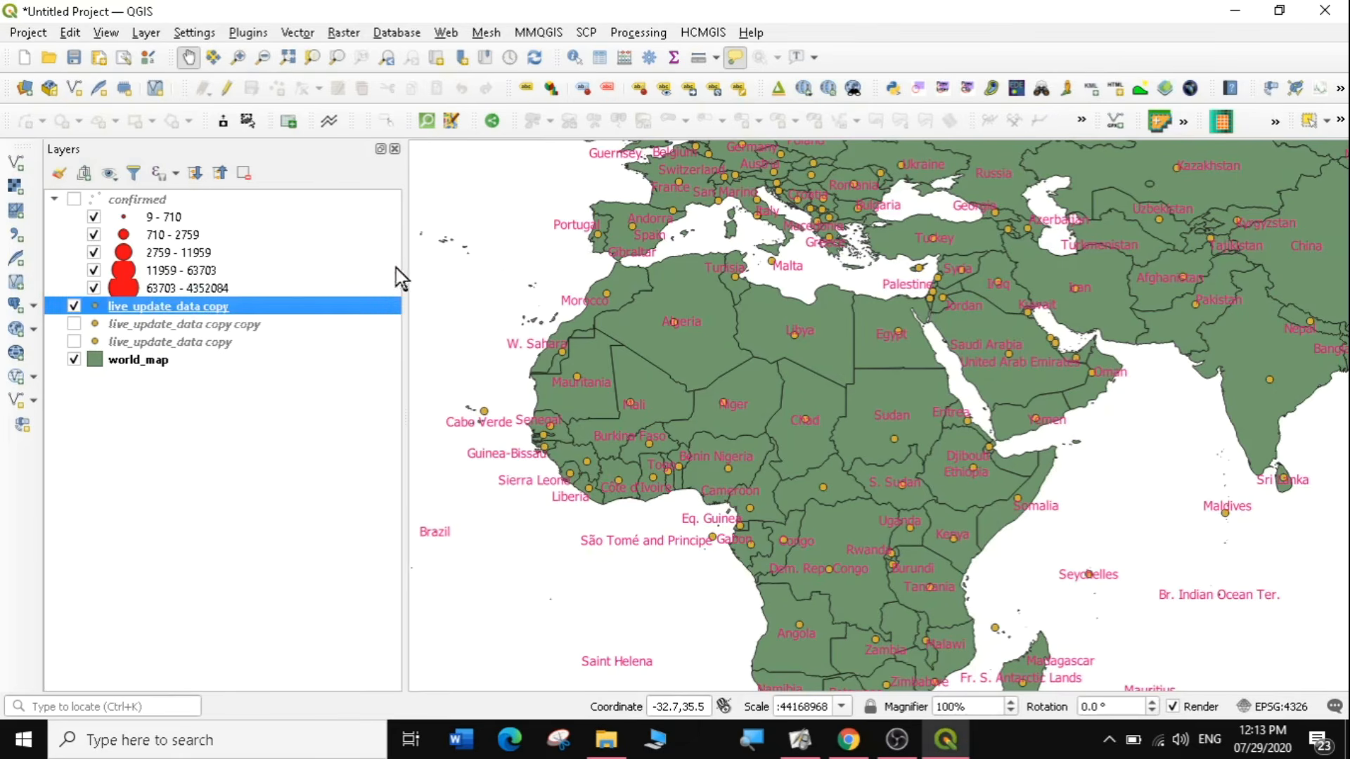
# Change the symbology of the visible live_update_data copy from Single symbol to Graduated.
pyautogui.rightClick(163, 314)
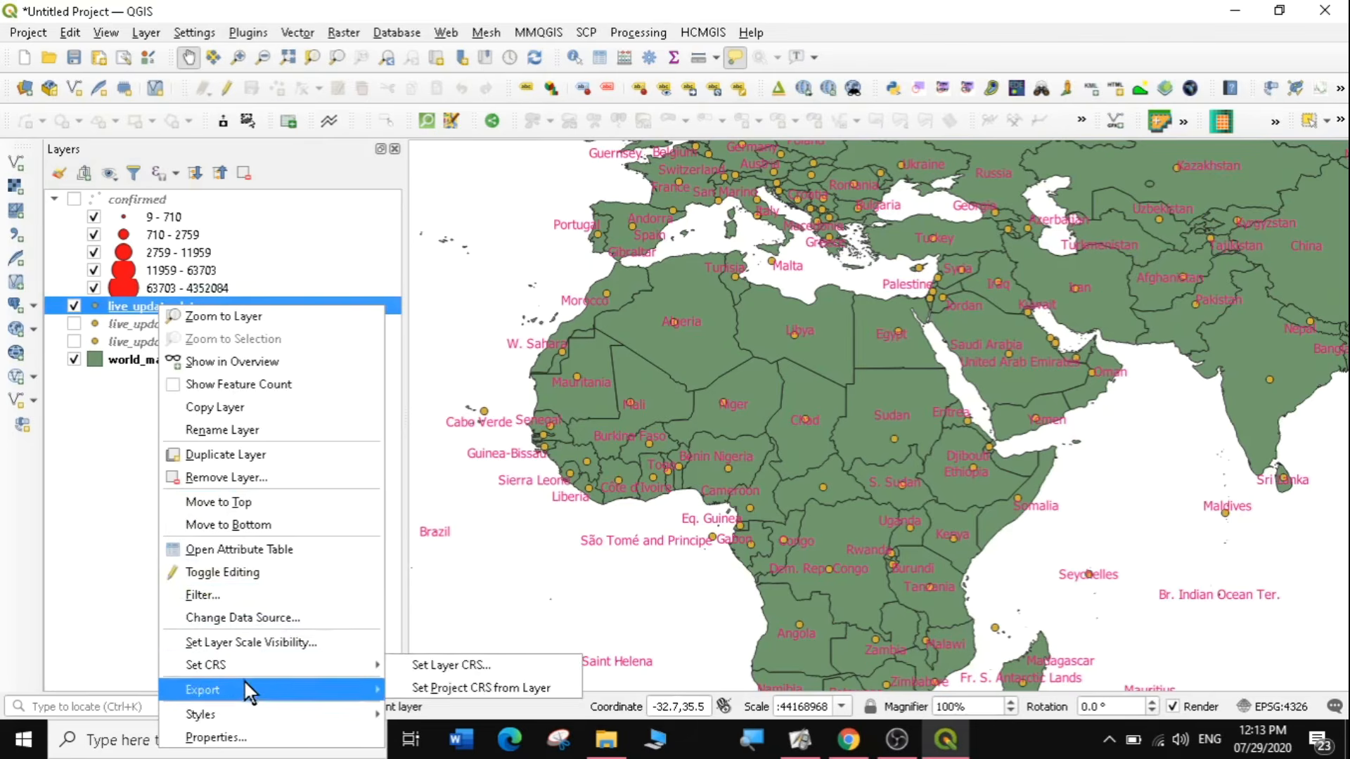
pyautogui.click(244, 735)
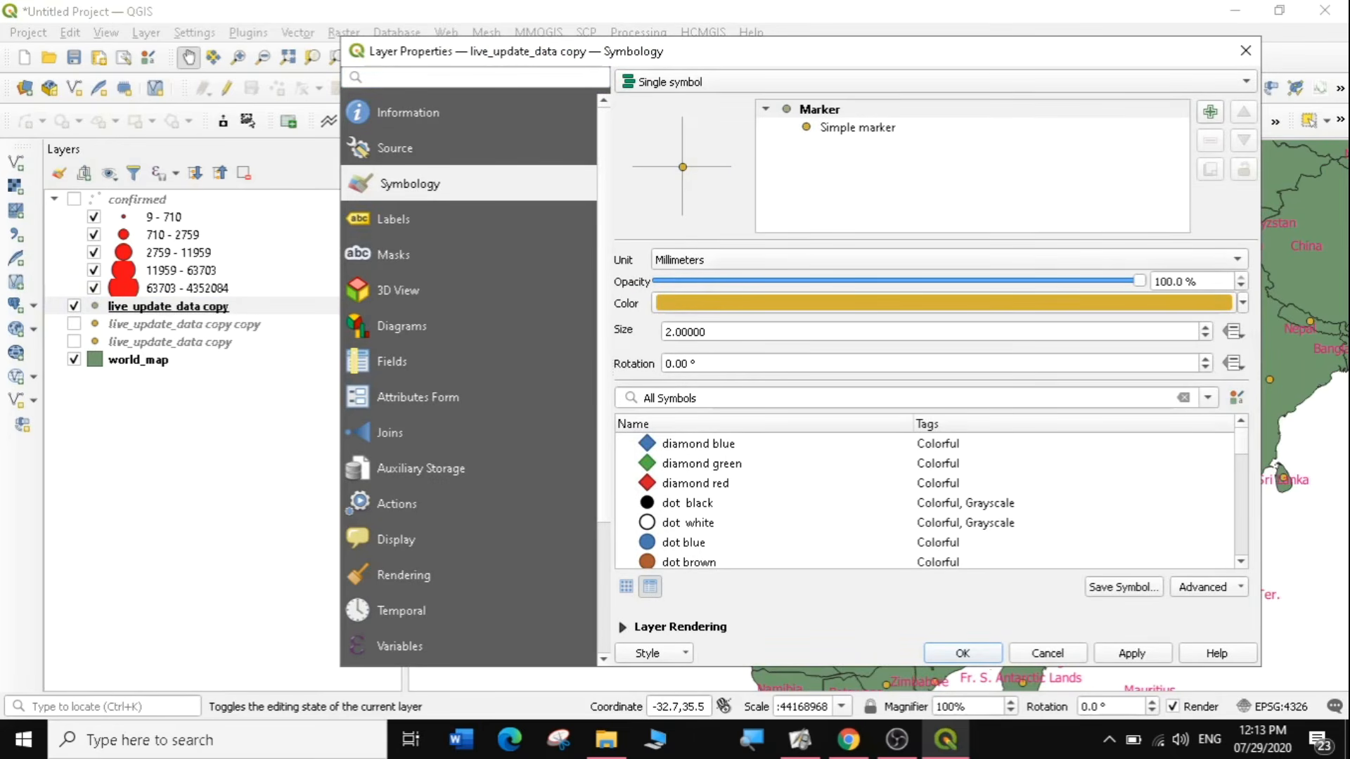
pyautogui.click(703, 83)
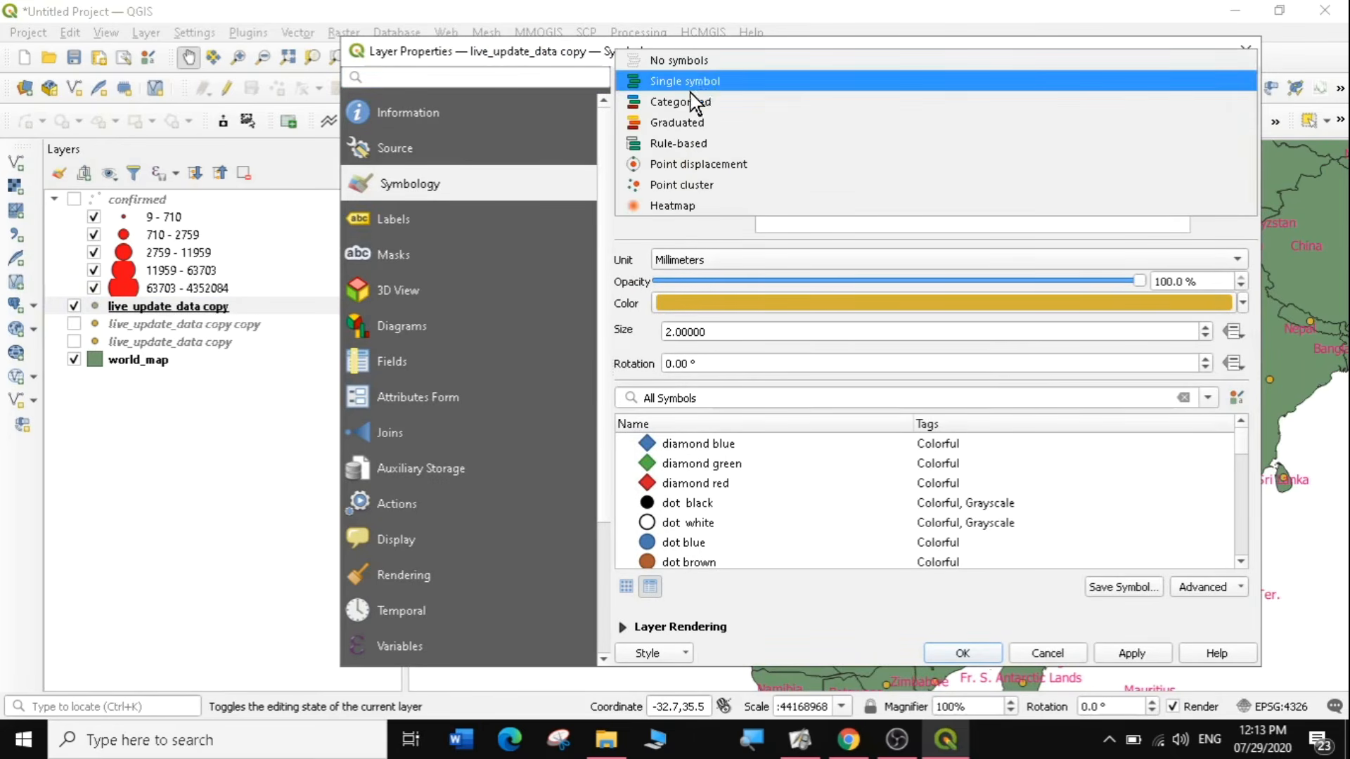
pyautogui.click(692, 121)
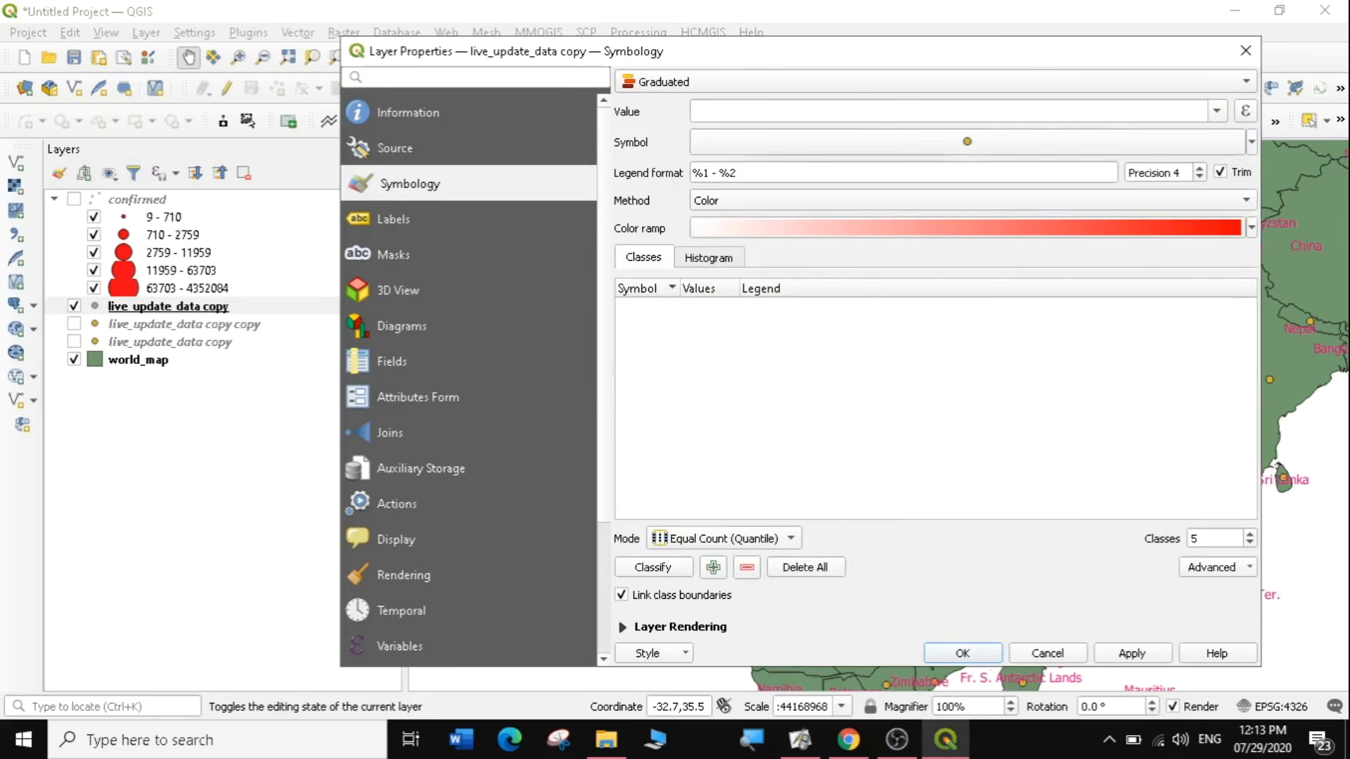
# Set the graduated symbol color of the live_update_data copy to a very dark brown.
pyautogui.click(1251, 142)
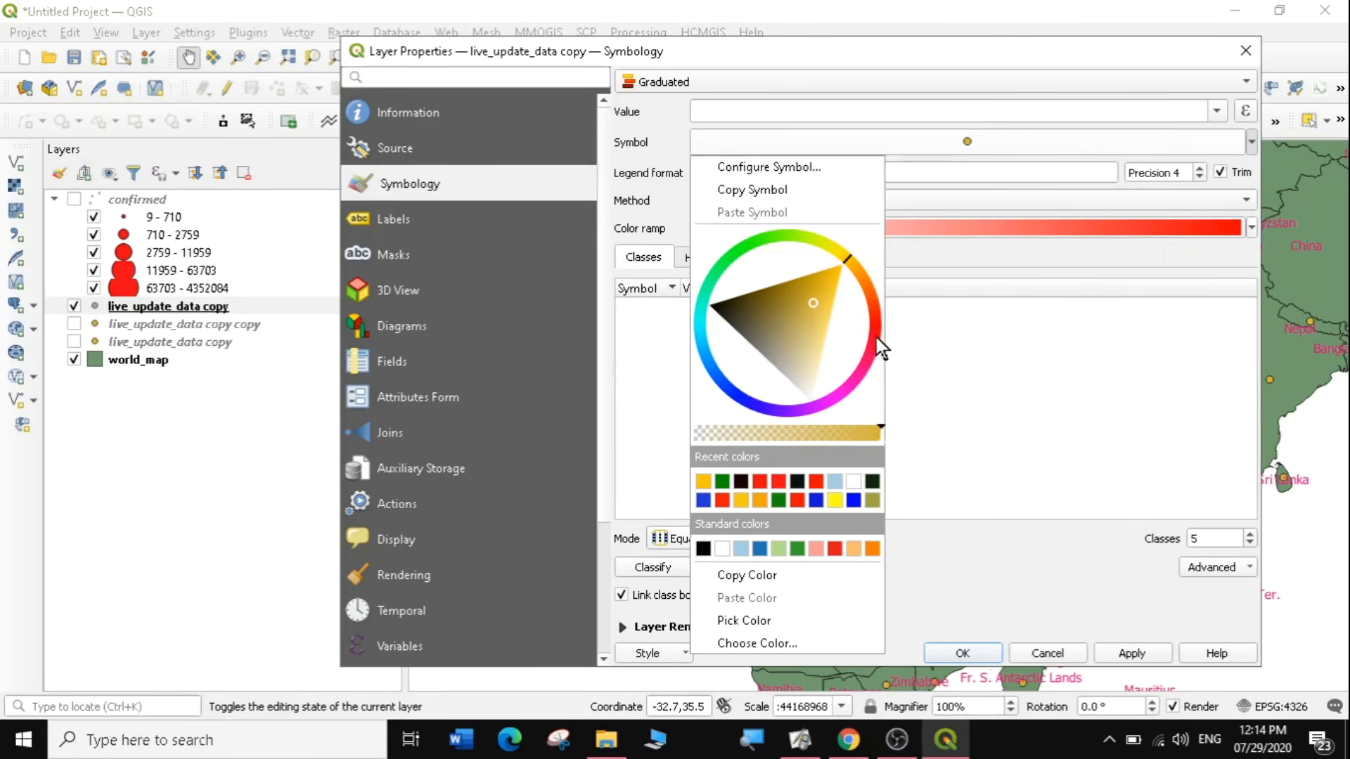
pyautogui.click(725, 307)
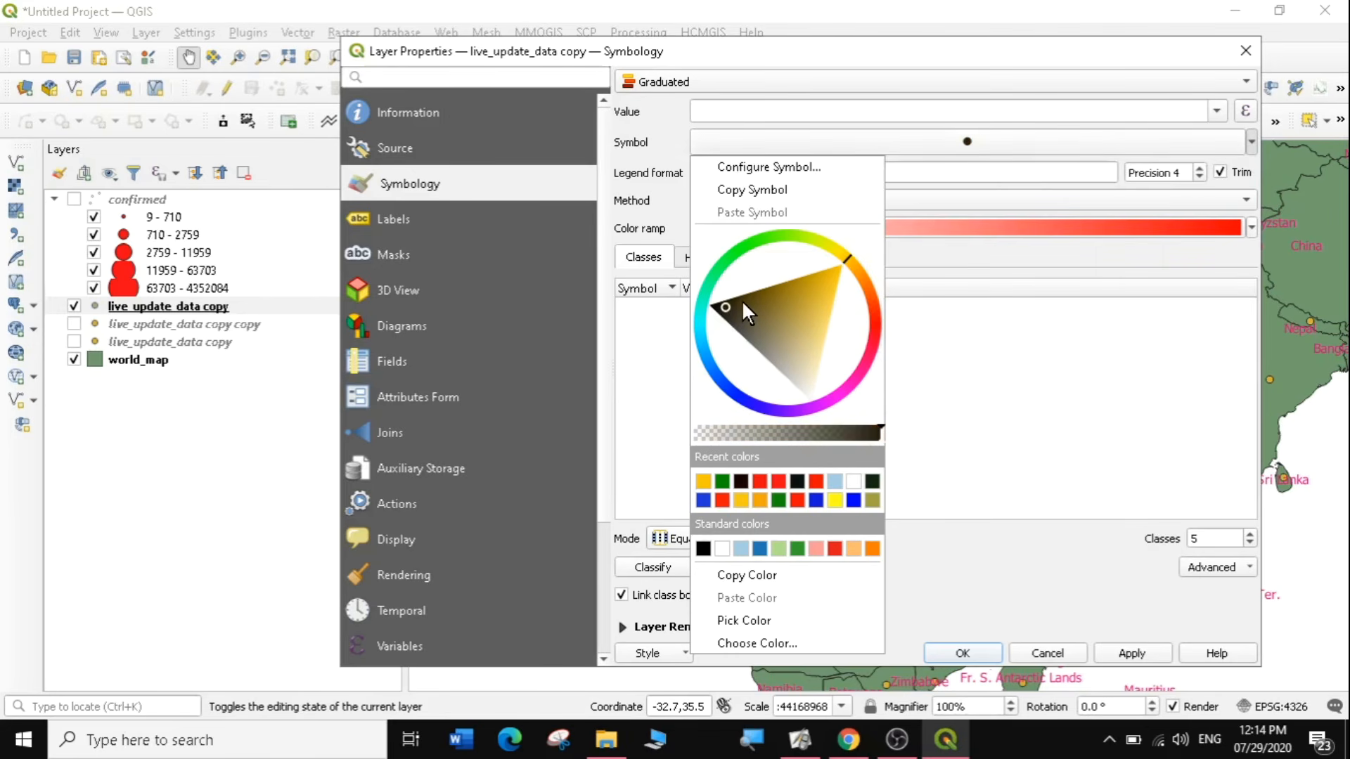
pyautogui.click(741, 299)
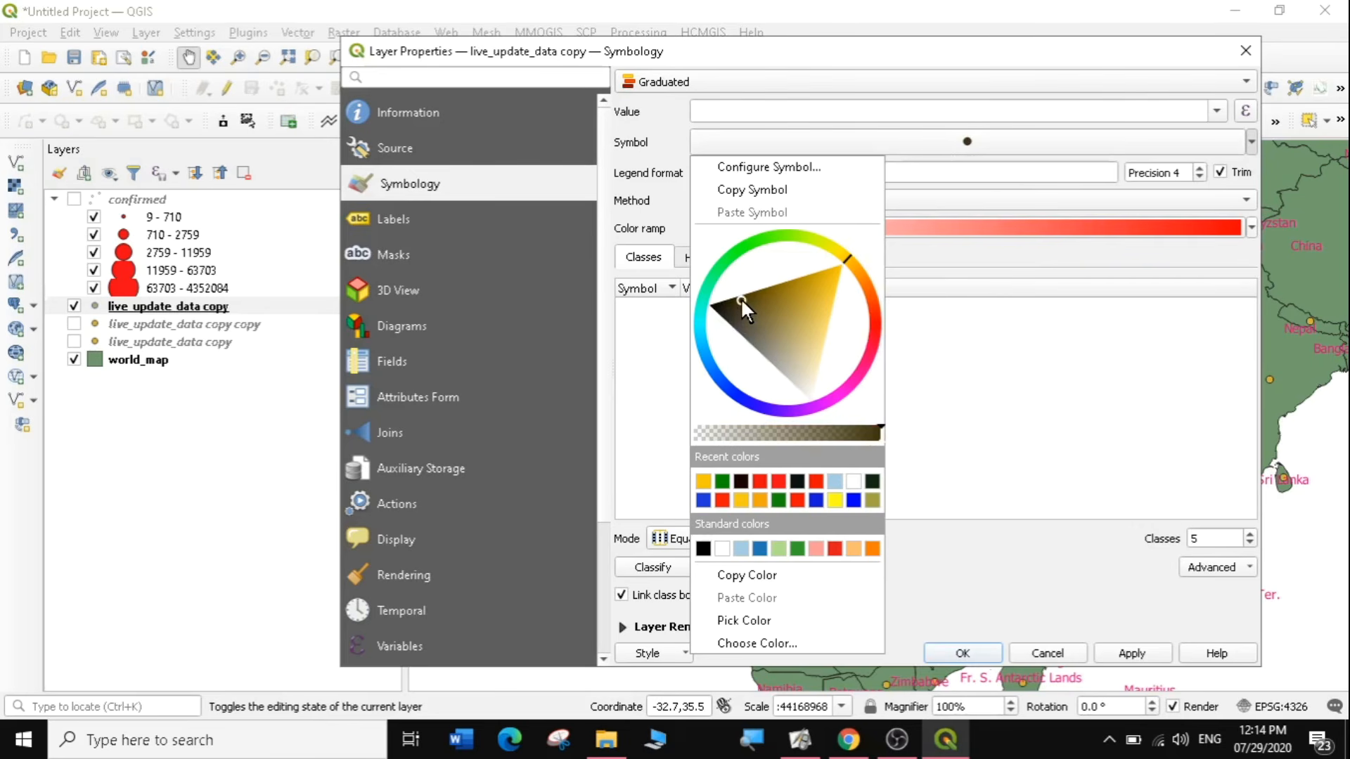
pyautogui.click(1027, 336)
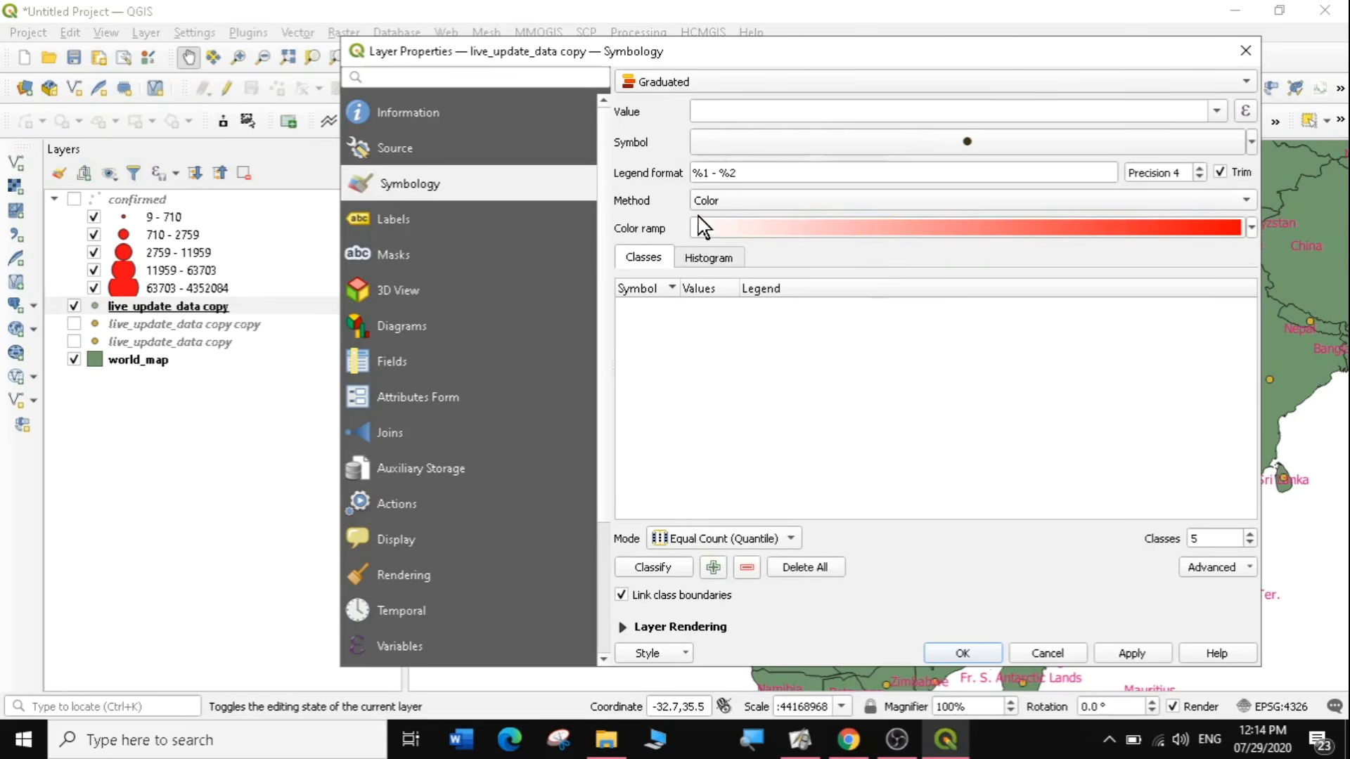
# Set the graduated method of the live_update_data copy to Size and try to classify it without a value field.
pyautogui.click(1245, 204)
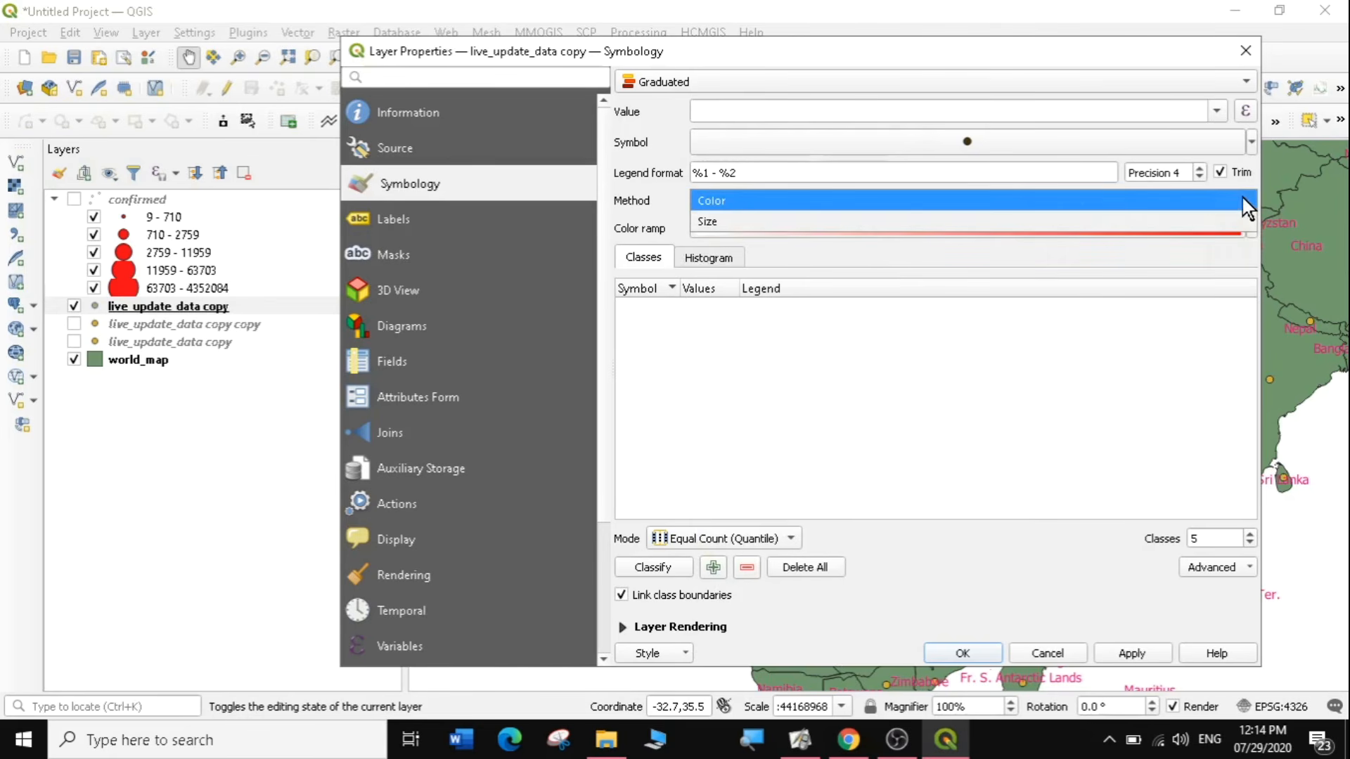
pyautogui.click(1019, 221)
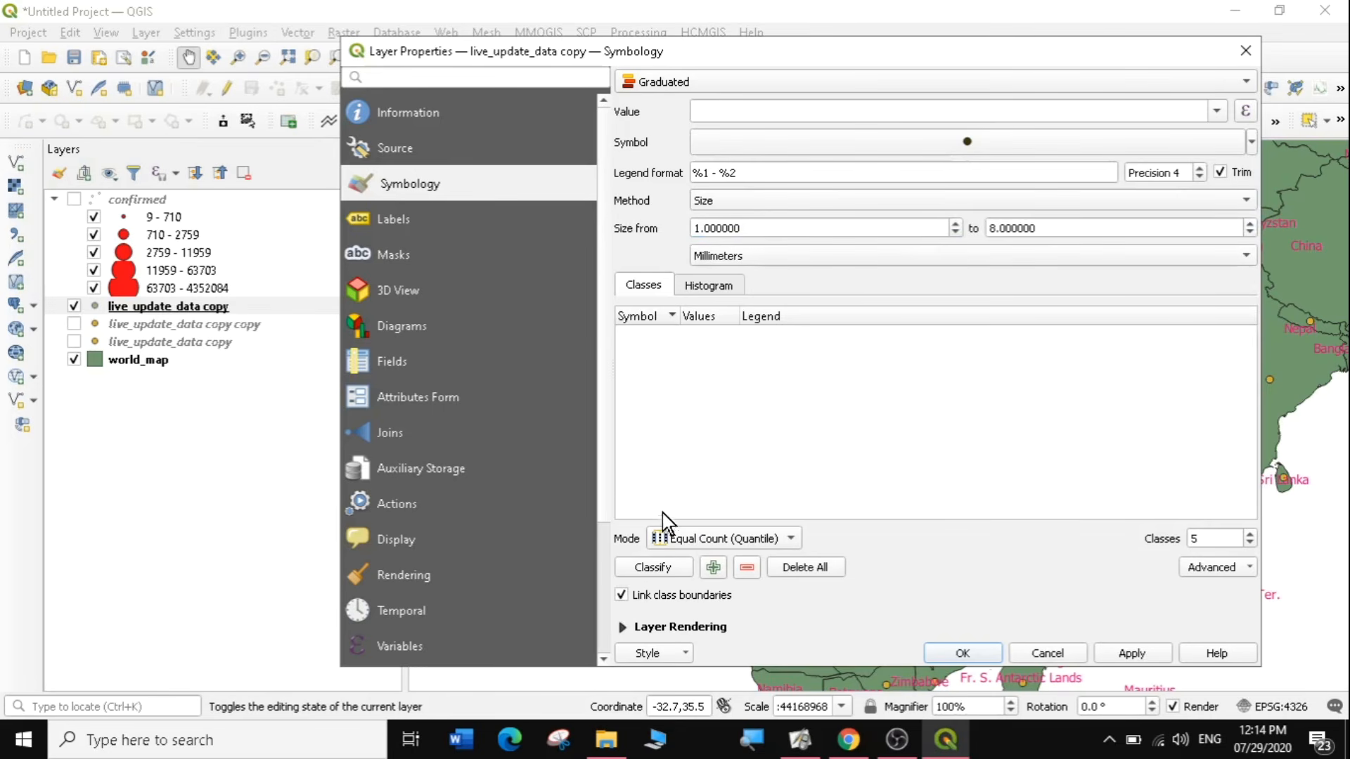
pyautogui.click(662, 570)
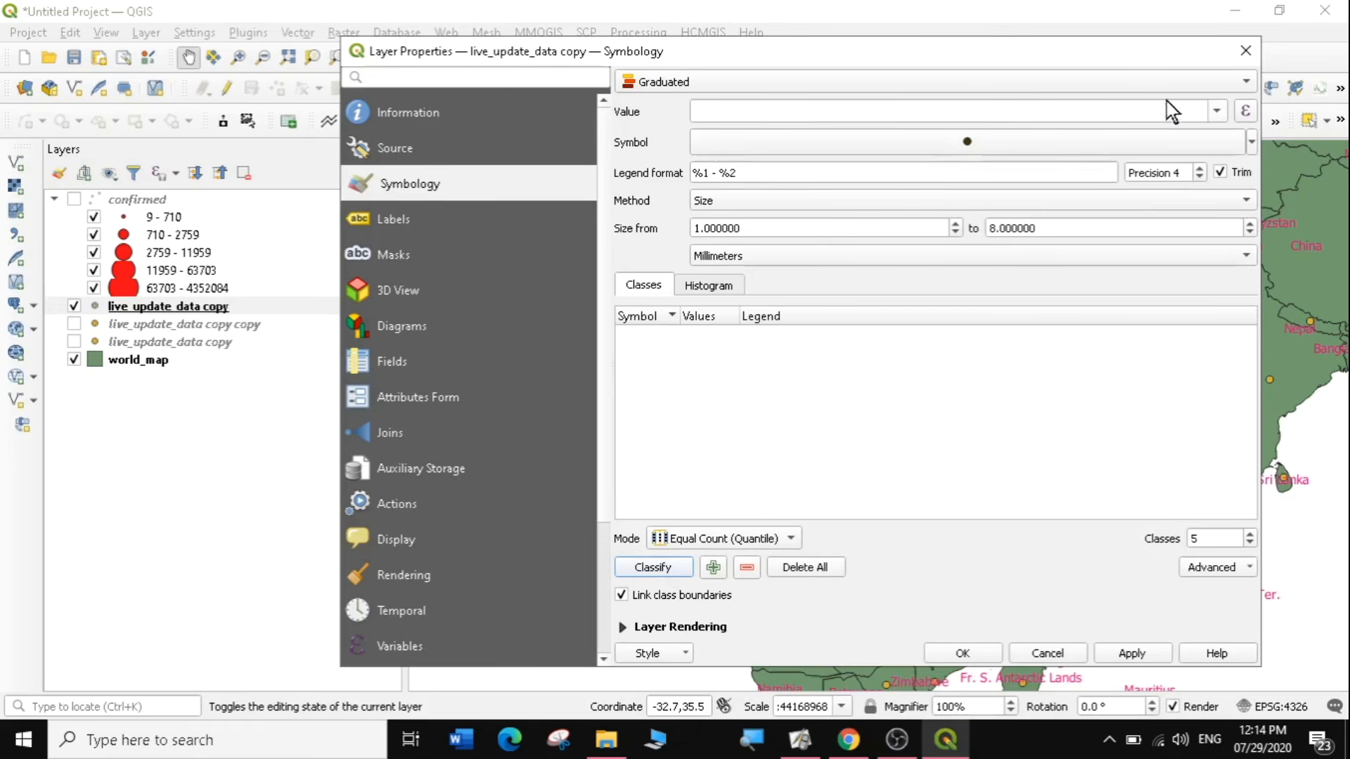
# Use the Deaths field as the graduated value, classify it into five classes and apply the symbology.
pyautogui.click(1216, 111)
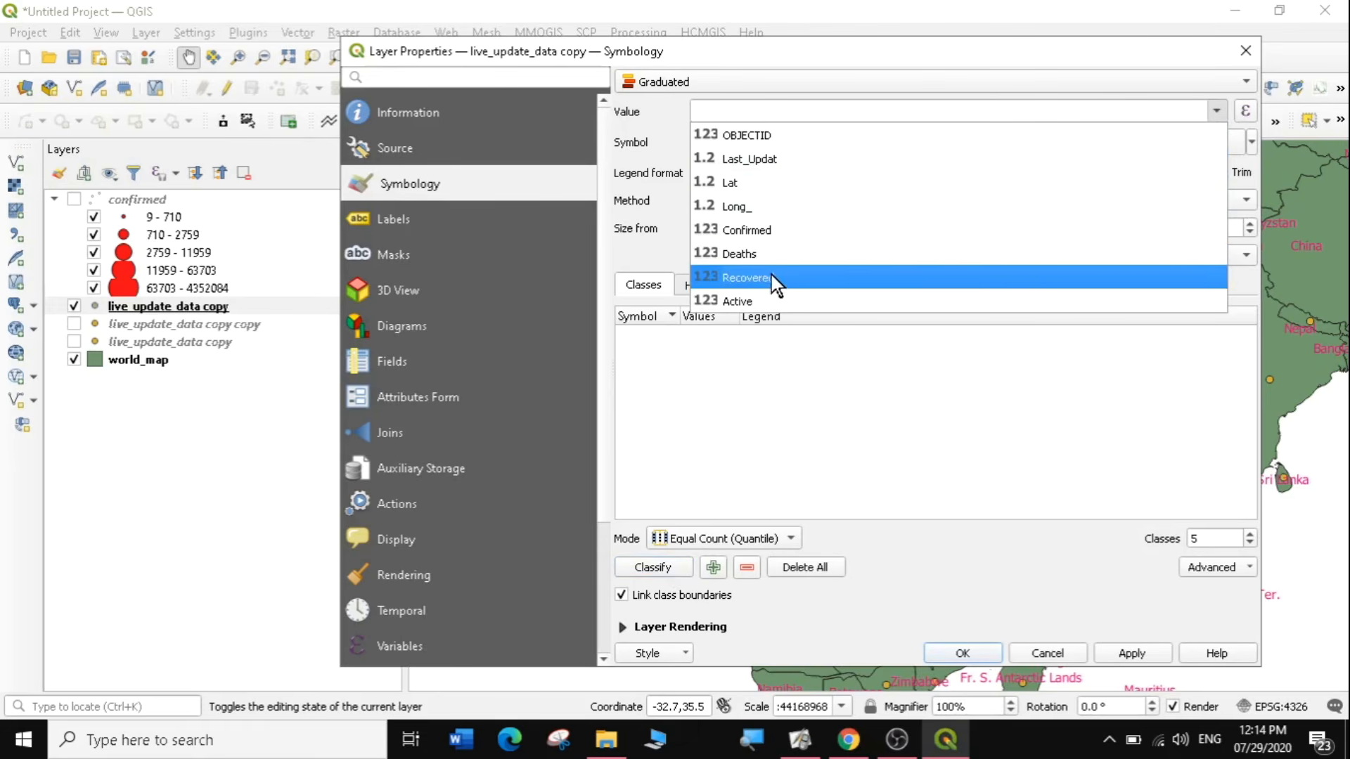
pyautogui.click(761, 256)
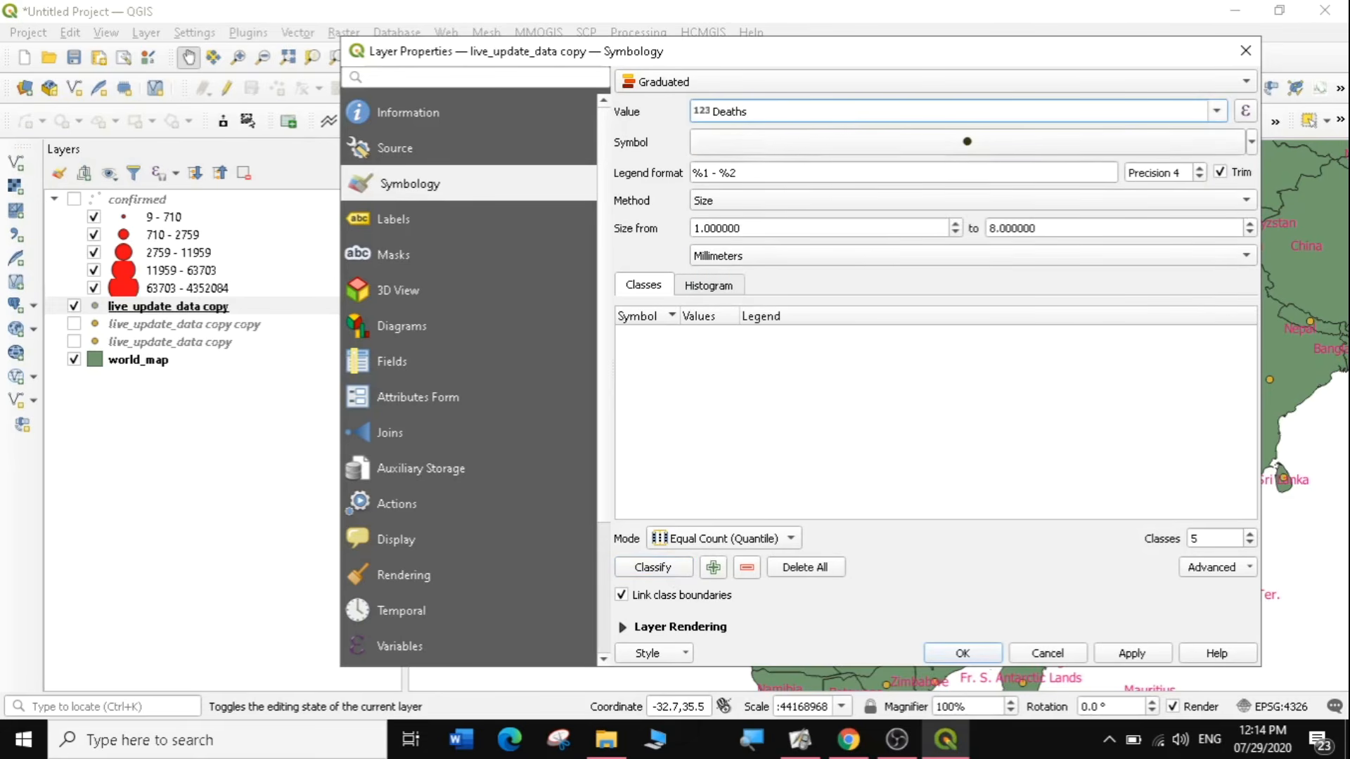
pyautogui.click(653, 568)
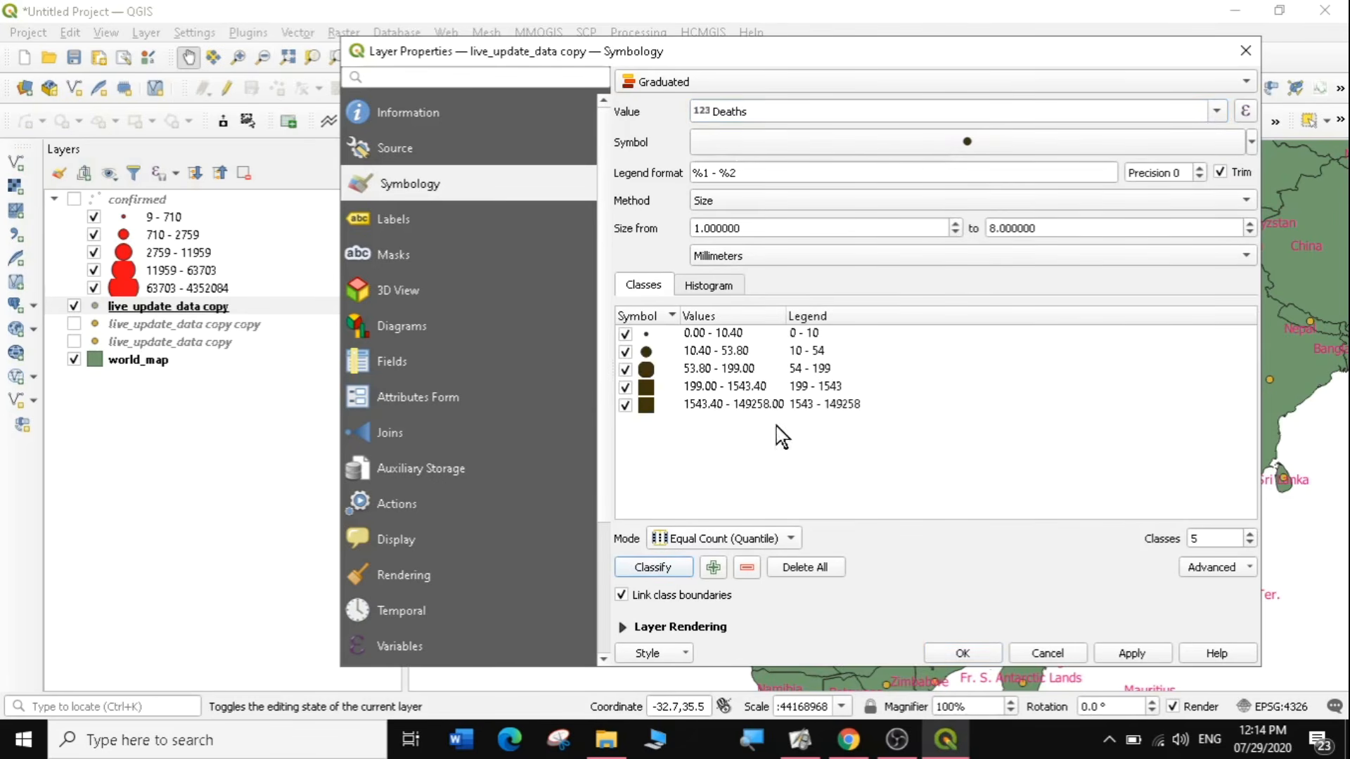
pyautogui.click(1131, 654)
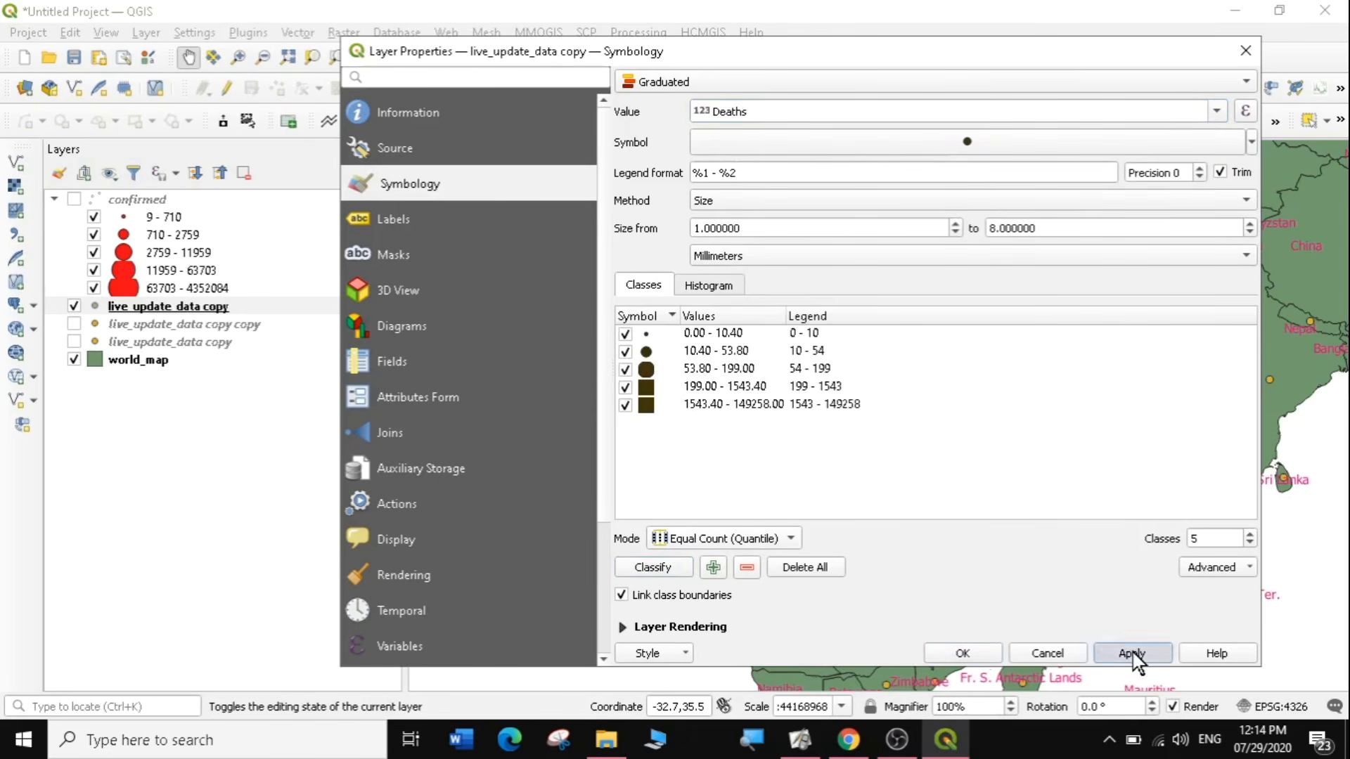
pyautogui.click(969, 651)
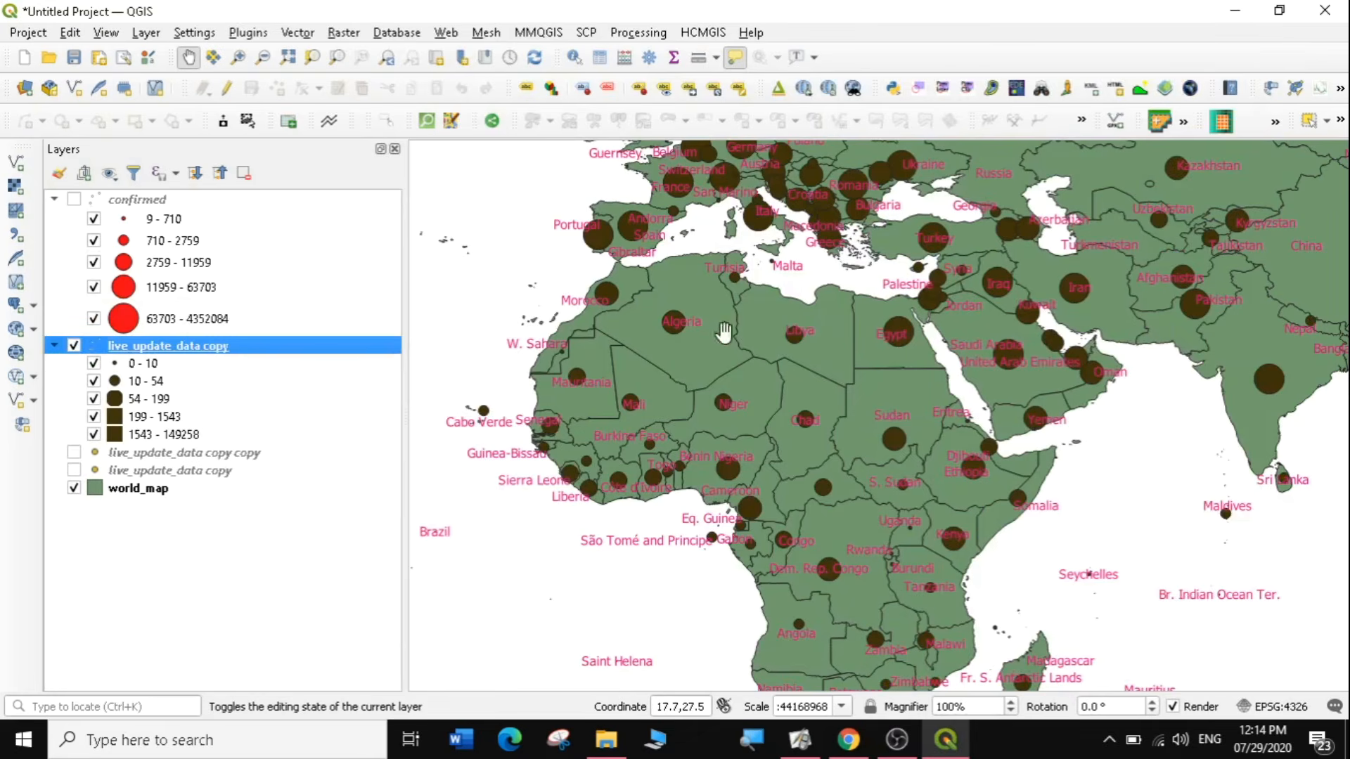
# Rename the dark-symbol live_update_data copy as deaths.
pyautogui.rightClick(189, 345)
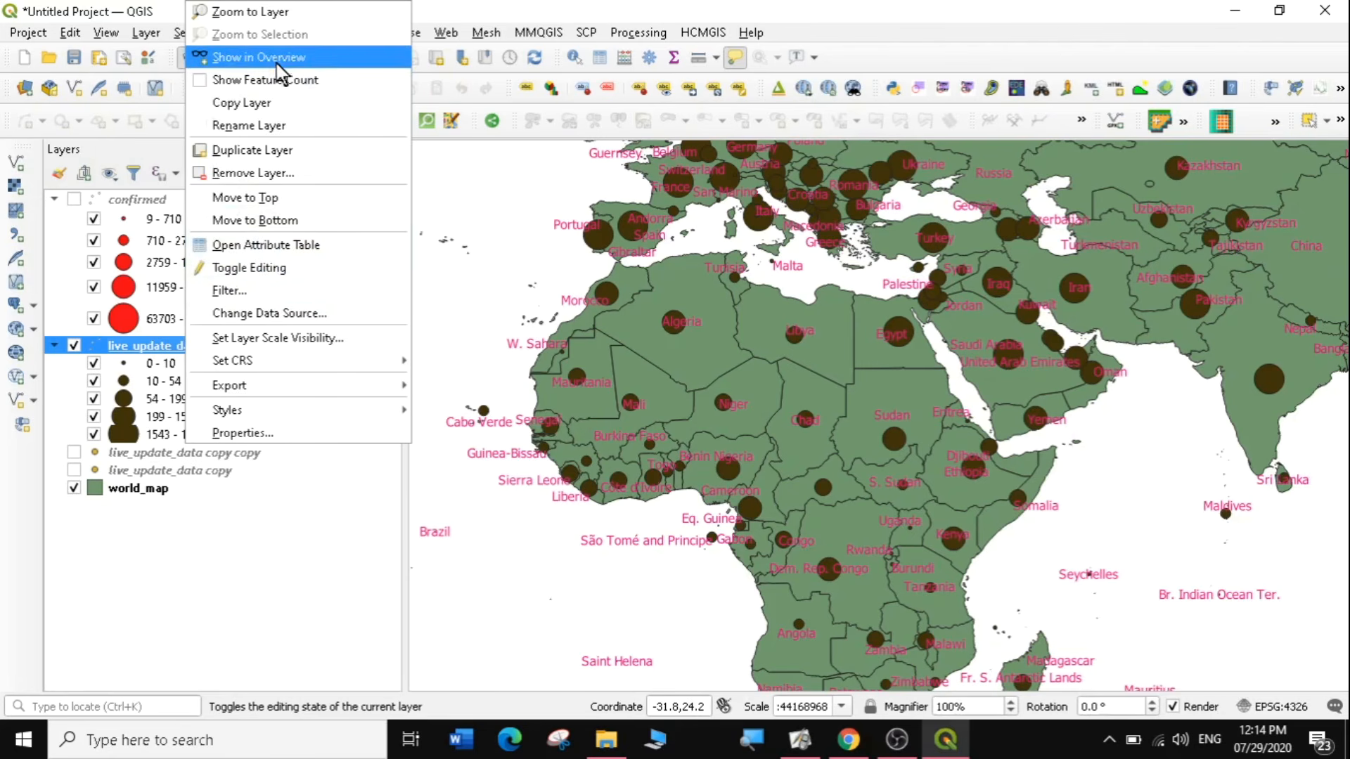
pyautogui.click(276, 126)
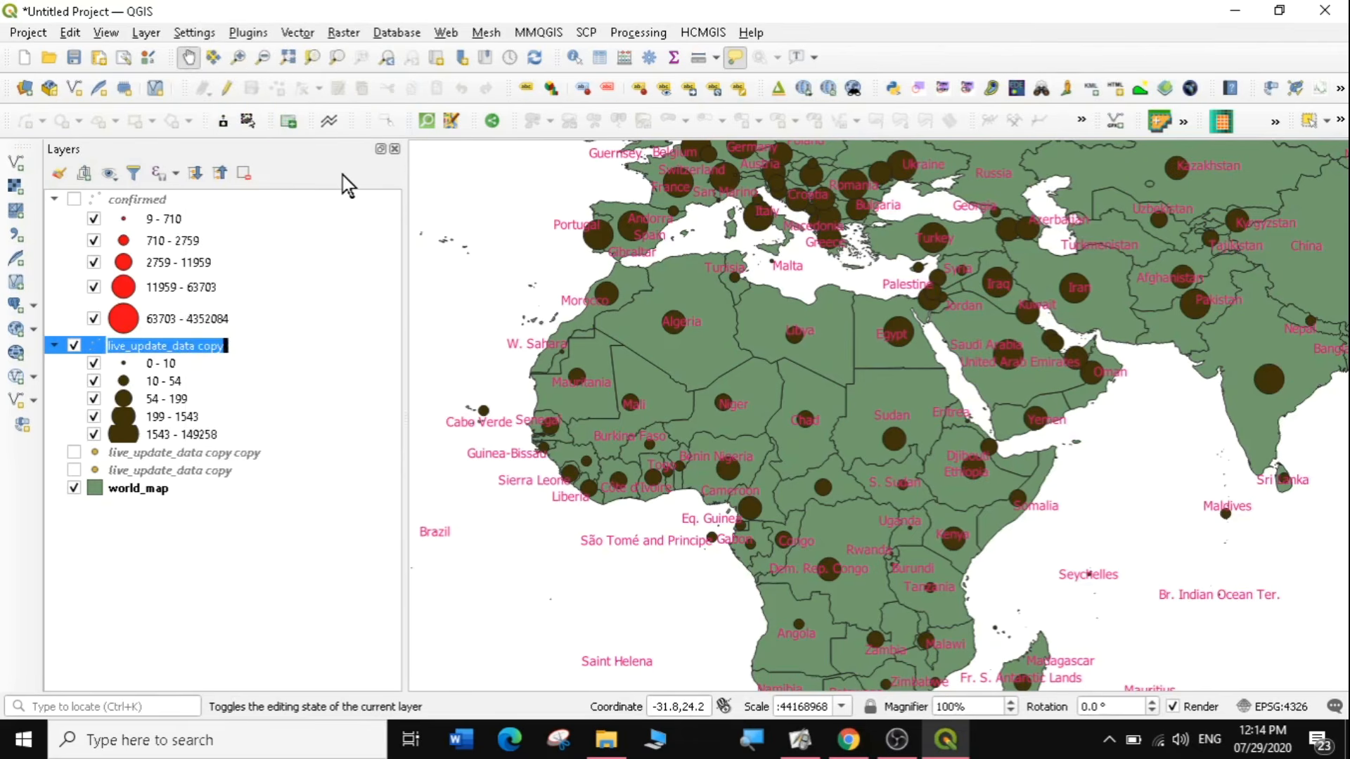
pyautogui.write('death')
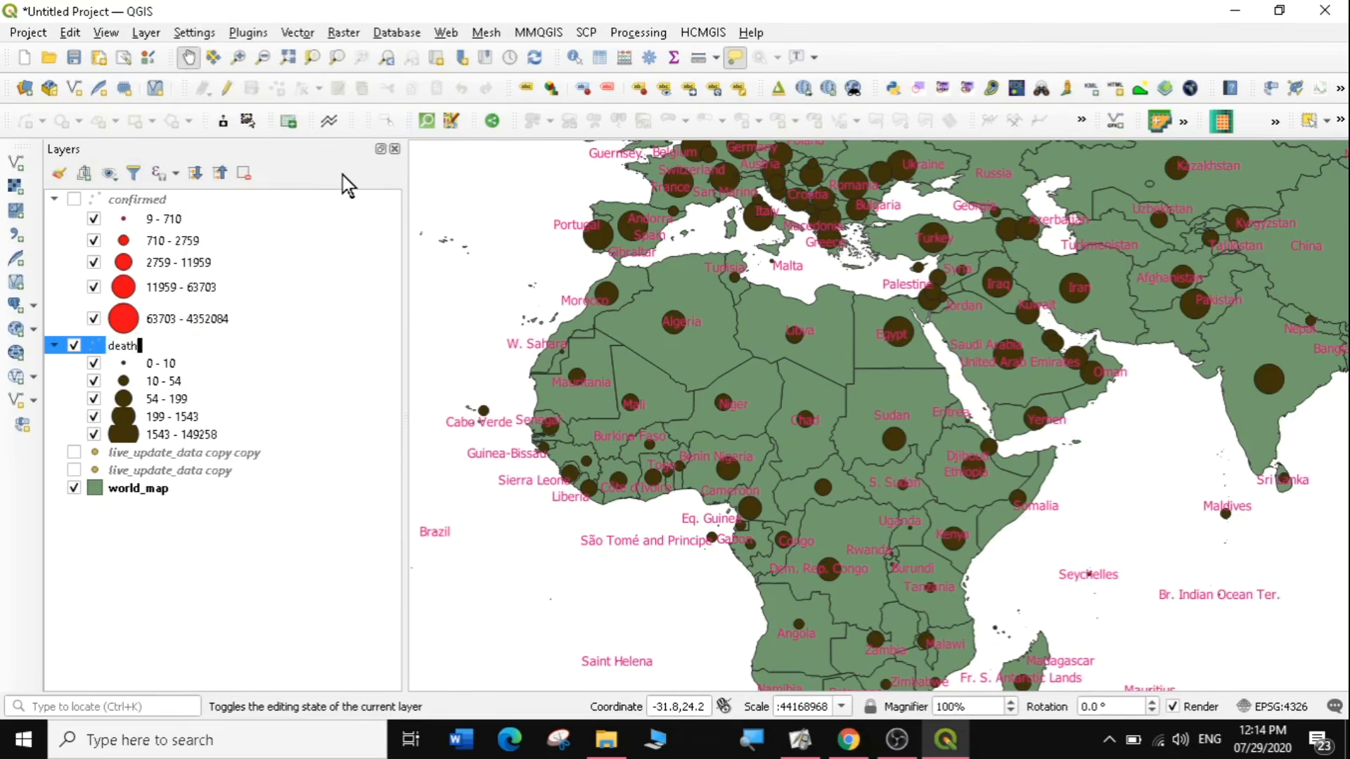
pyautogui.press('Return')
pyautogui.click(302, 543)
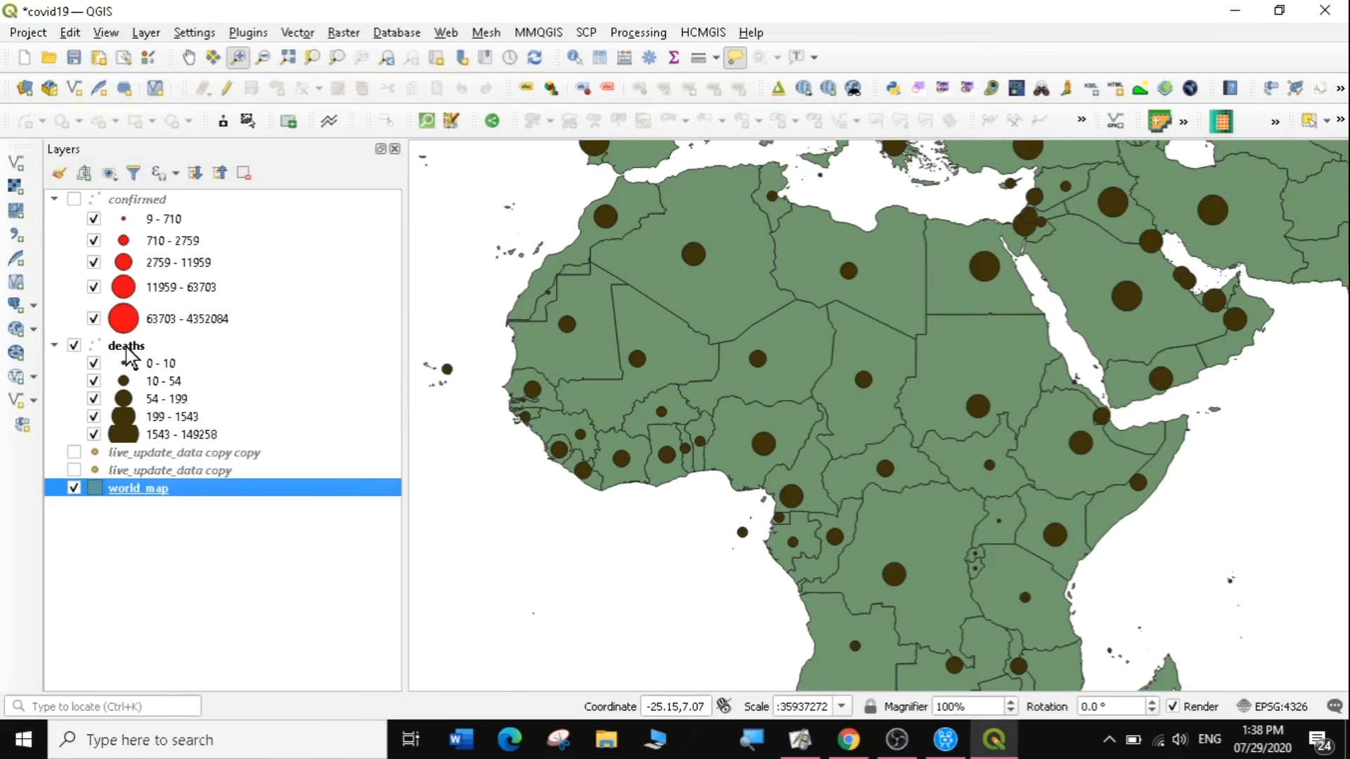
# Review the case fields in the attribute table of the deaths layer, closing the table when done.
pyautogui.rightClick(130, 347)
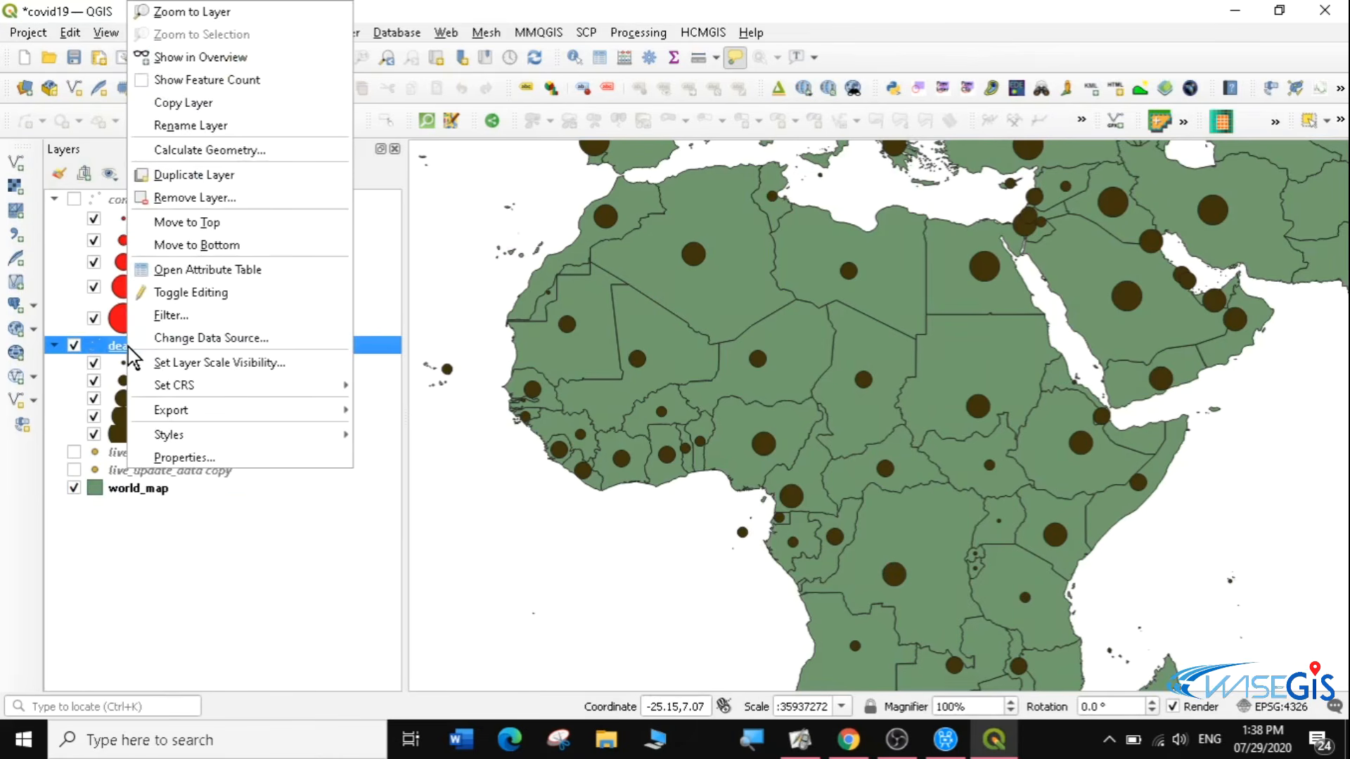
pyautogui.click(196, 271)
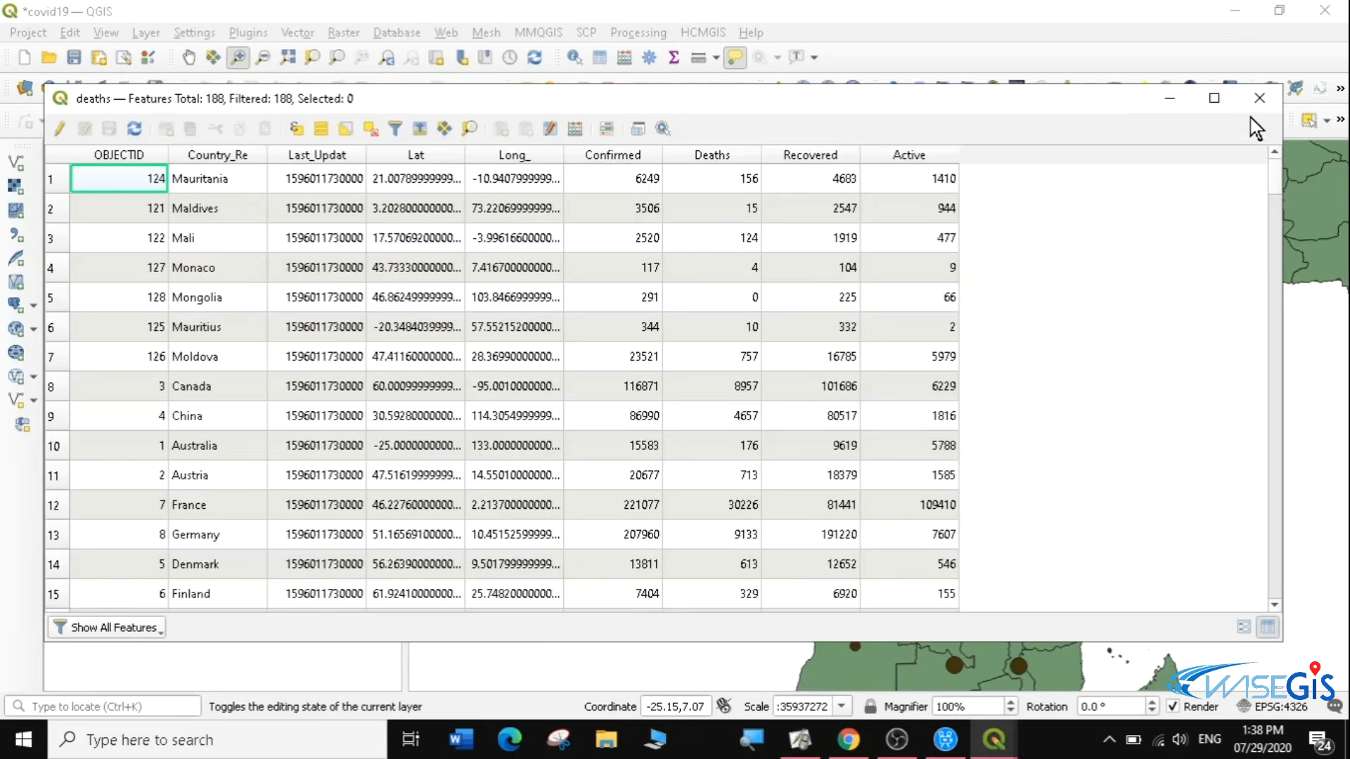
pyautogui.click(1258, 98)
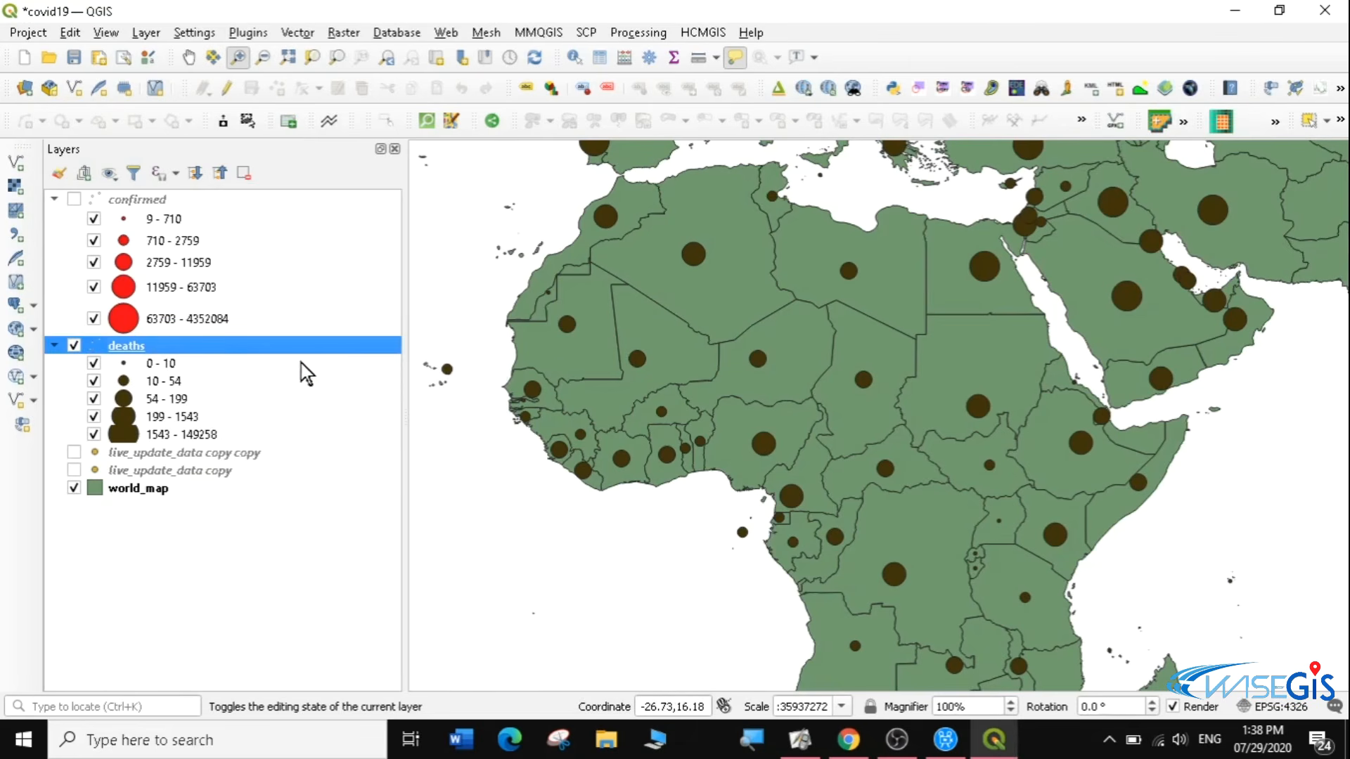